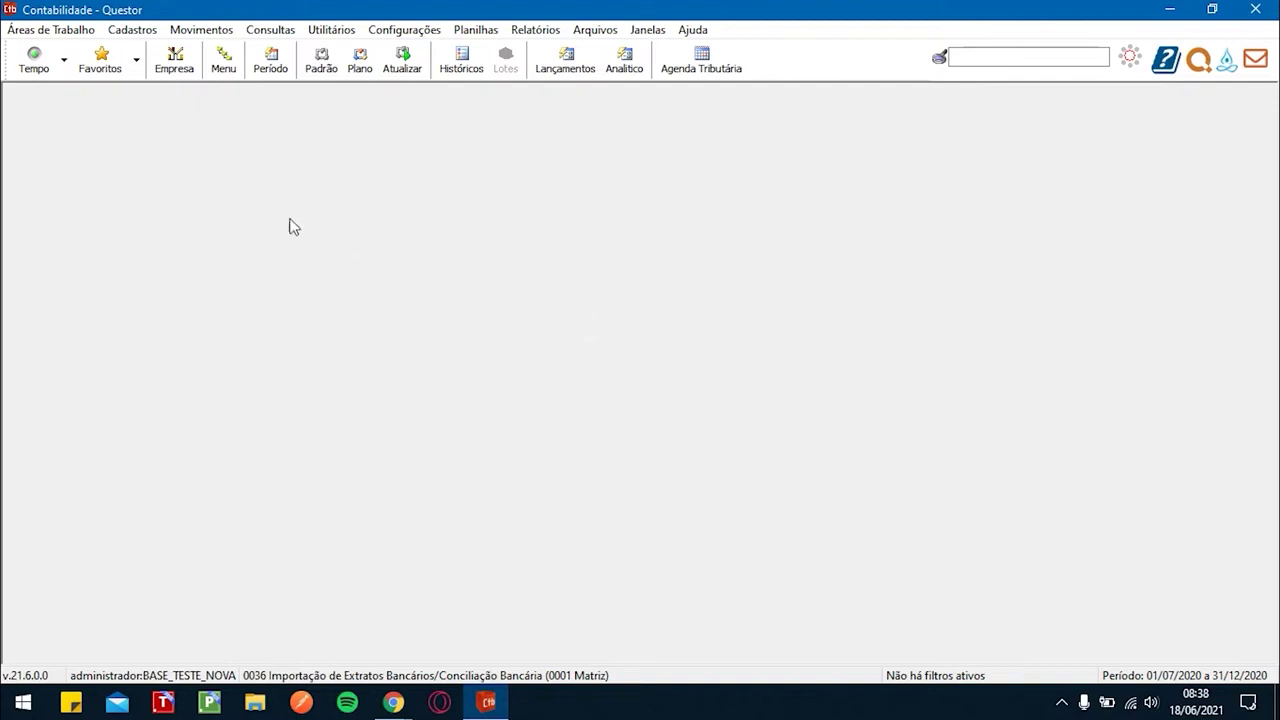
Step: Open the Conciliação Bancária work area and view its available registrations
left_click(68, 31)
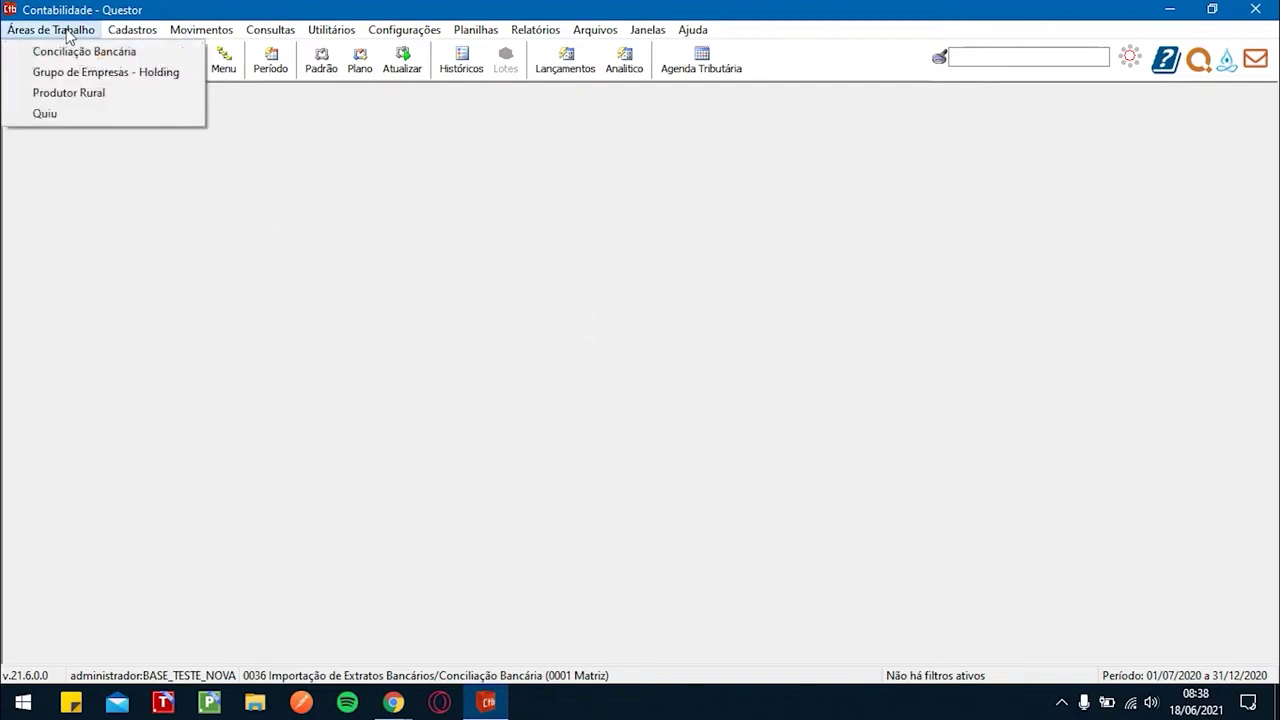
left_click(70, 55)
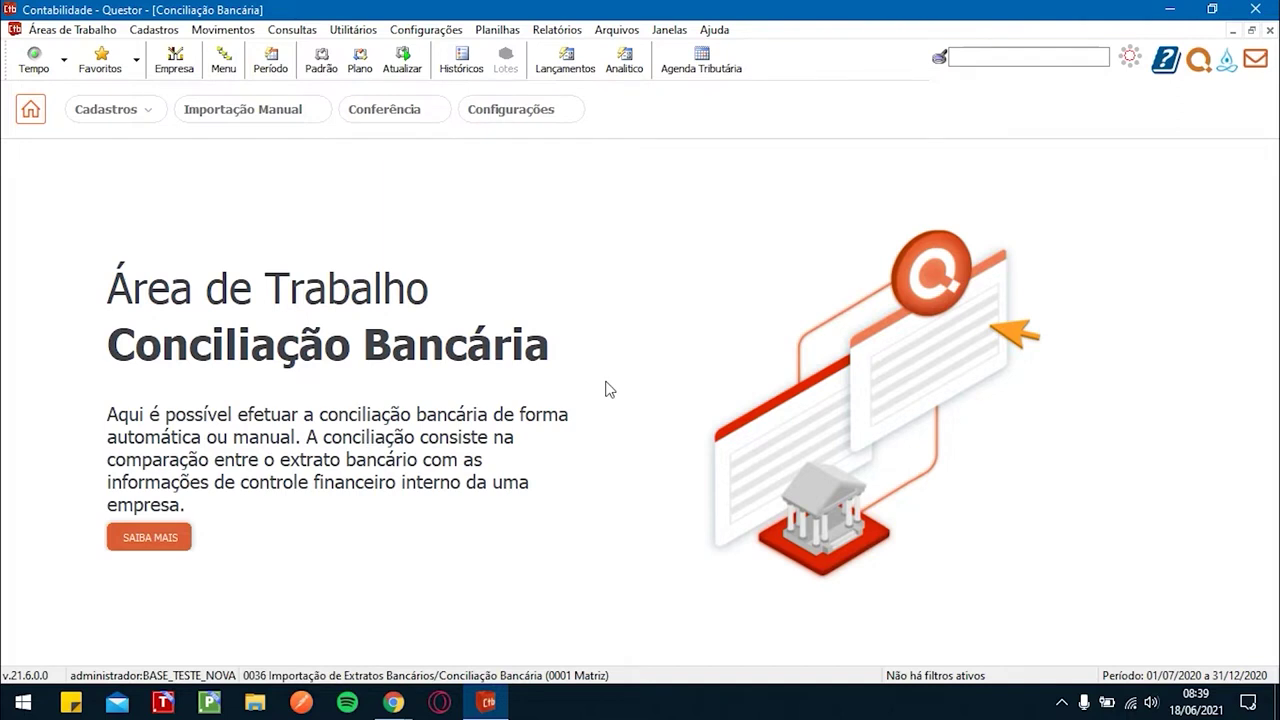
left_click(108, 113)
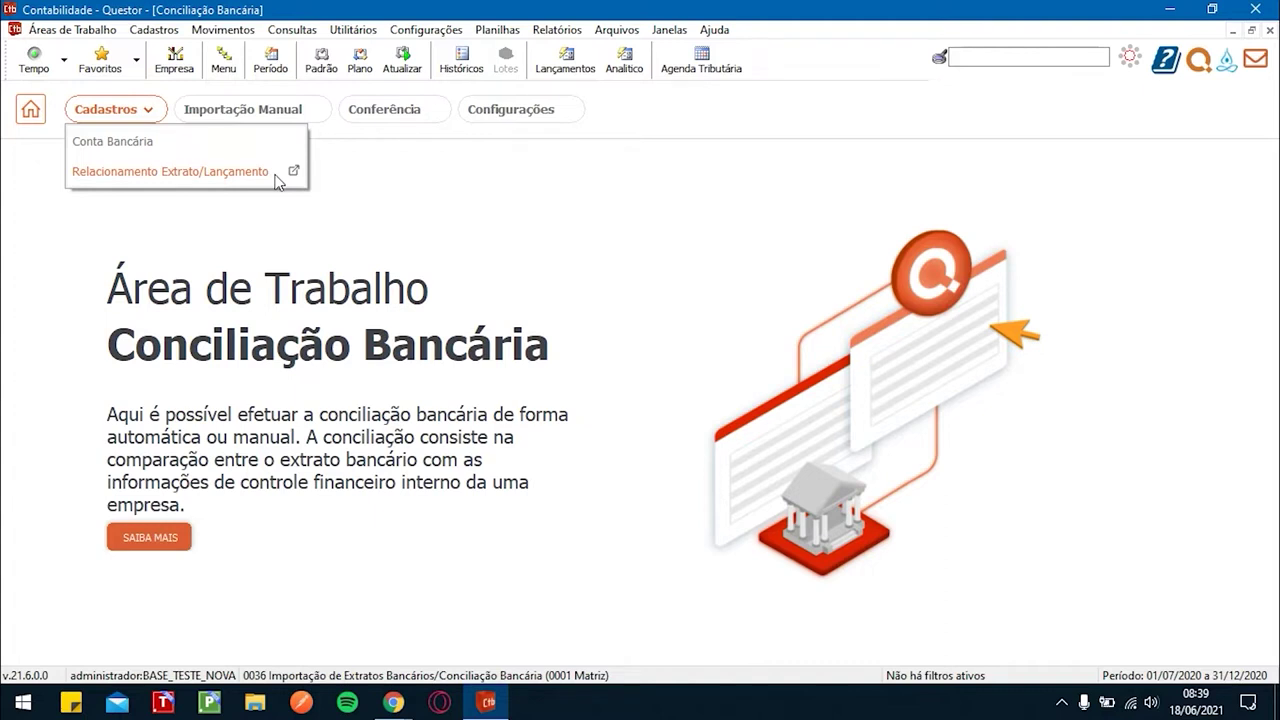
Step: Look through the manual import location types, the Conferência screen and the Configurações screen, and return to the work area's home page
left_click(295, 117)
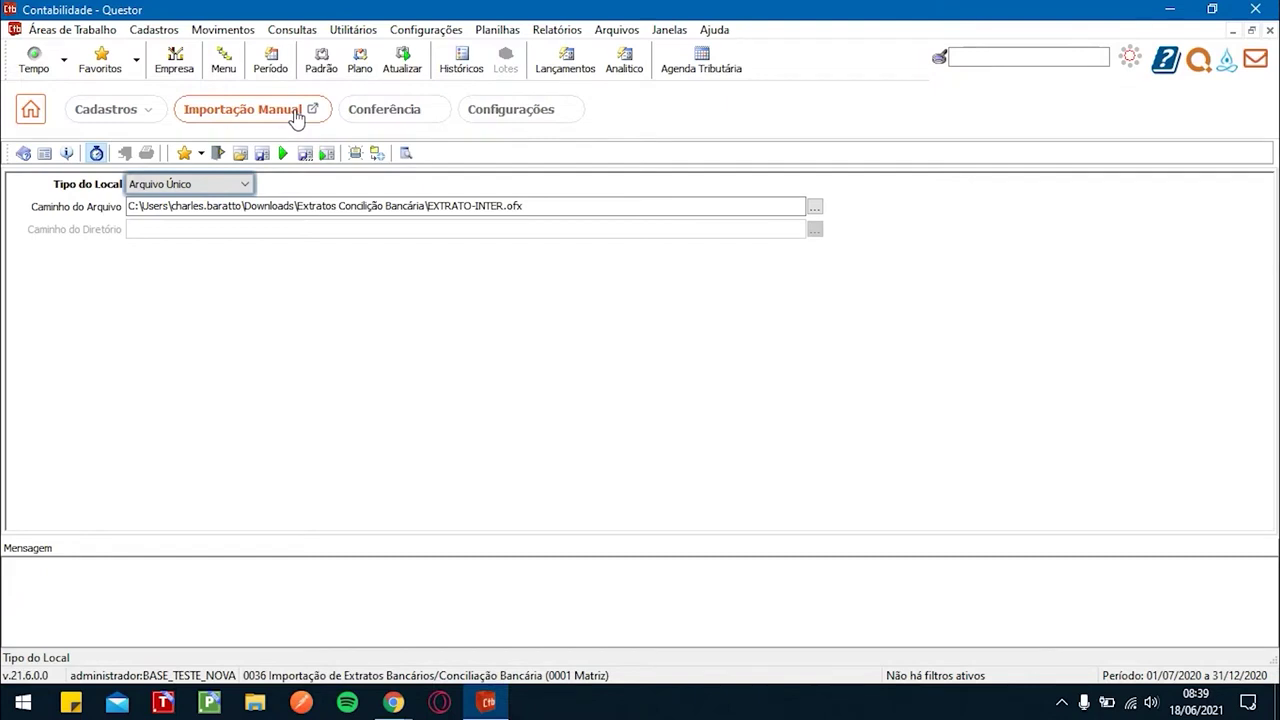
left_click(233, 185)
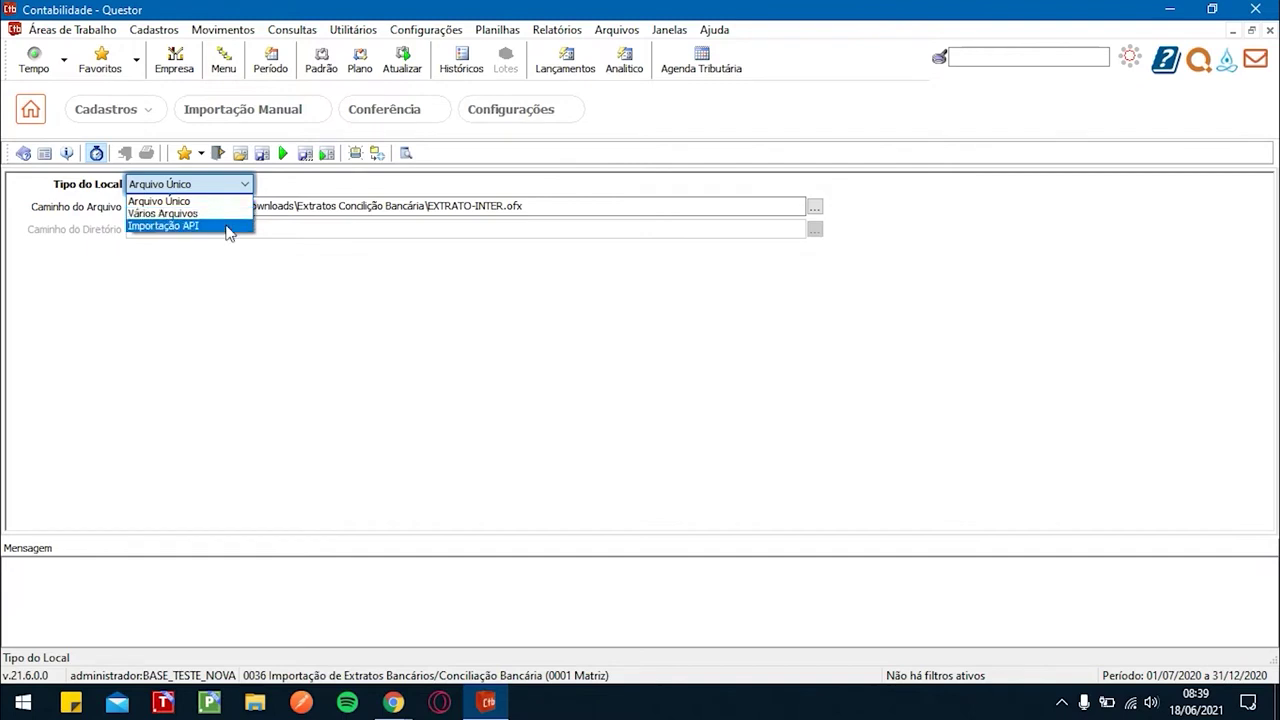
left_click(286, 249)
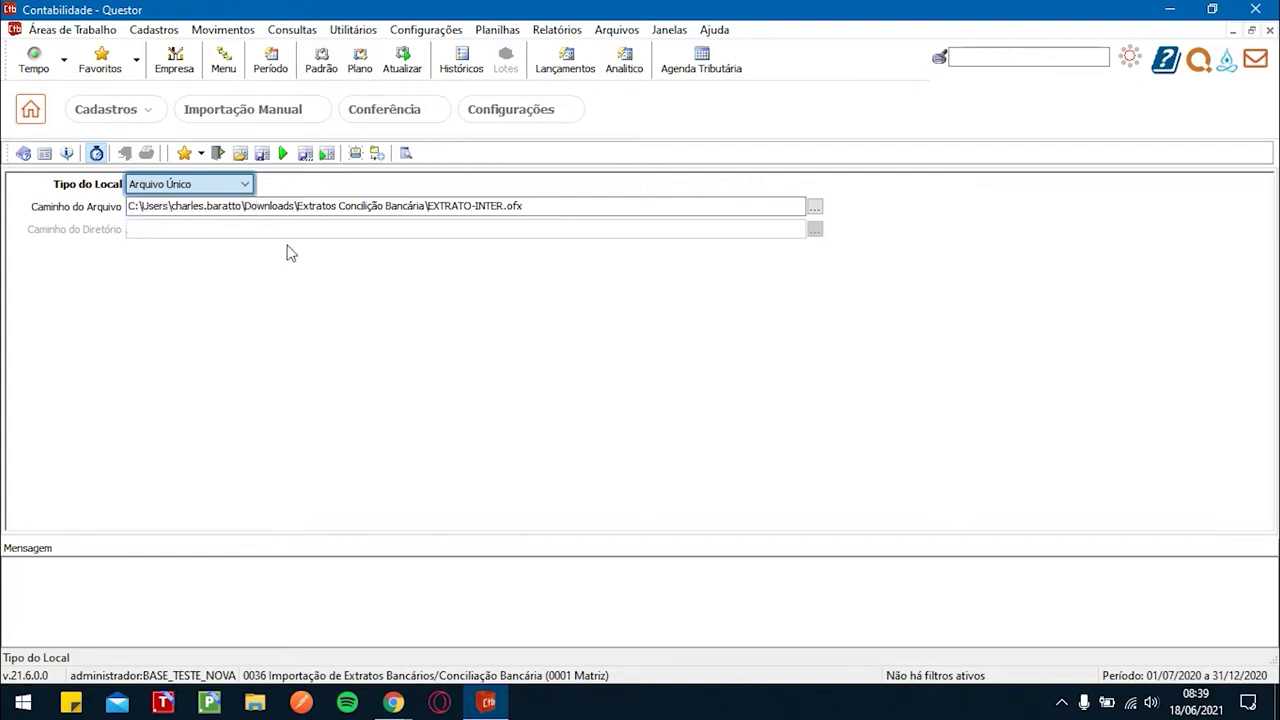
left_click(408, 114)
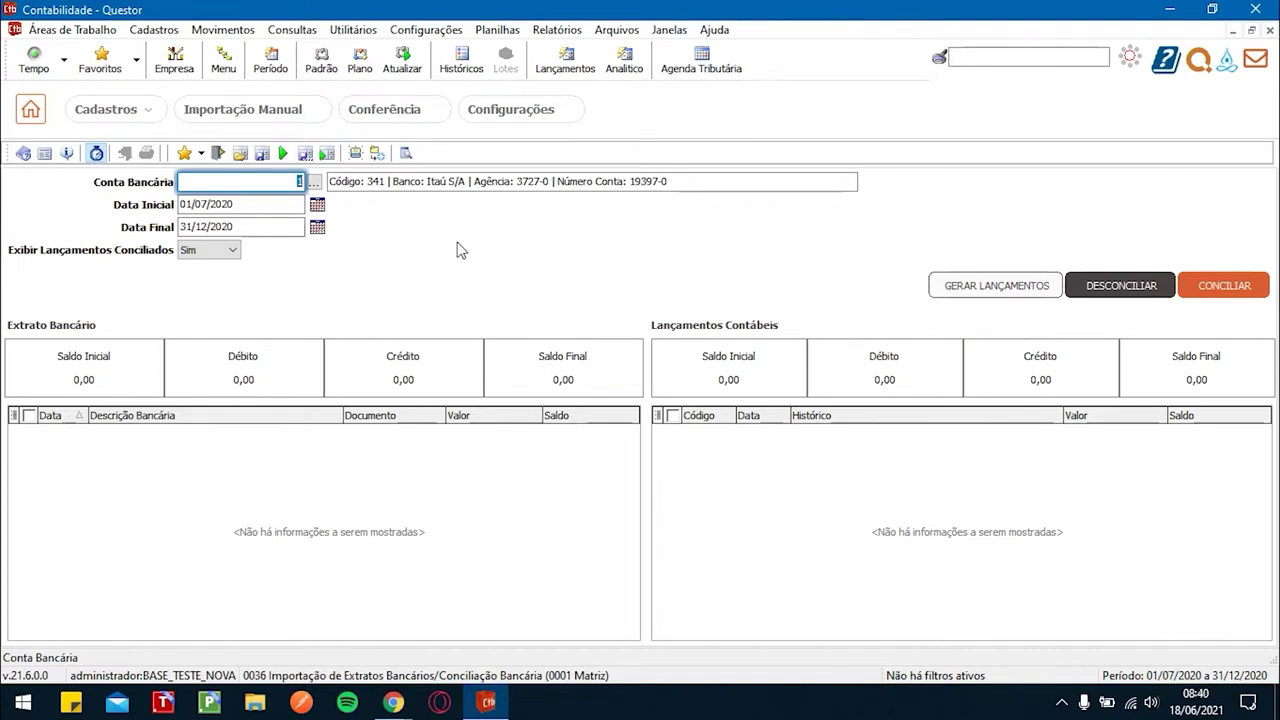
left_click(541, 109)
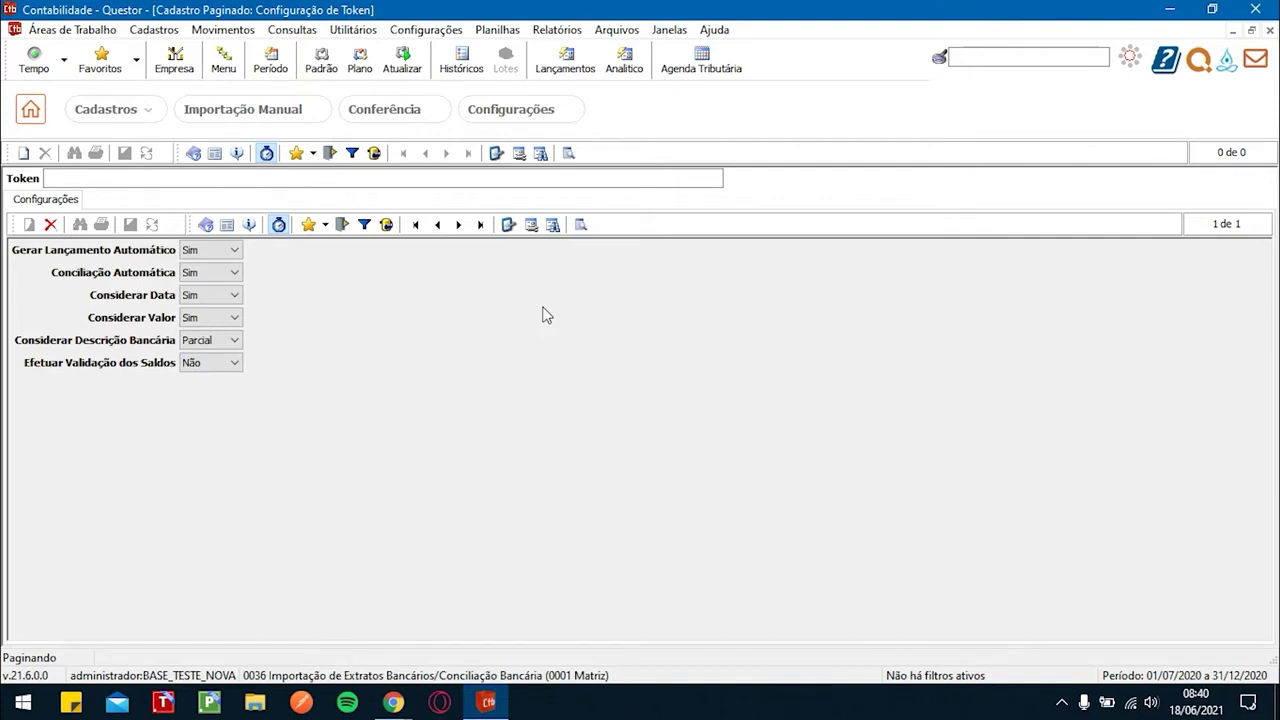
left_click(30, 109)
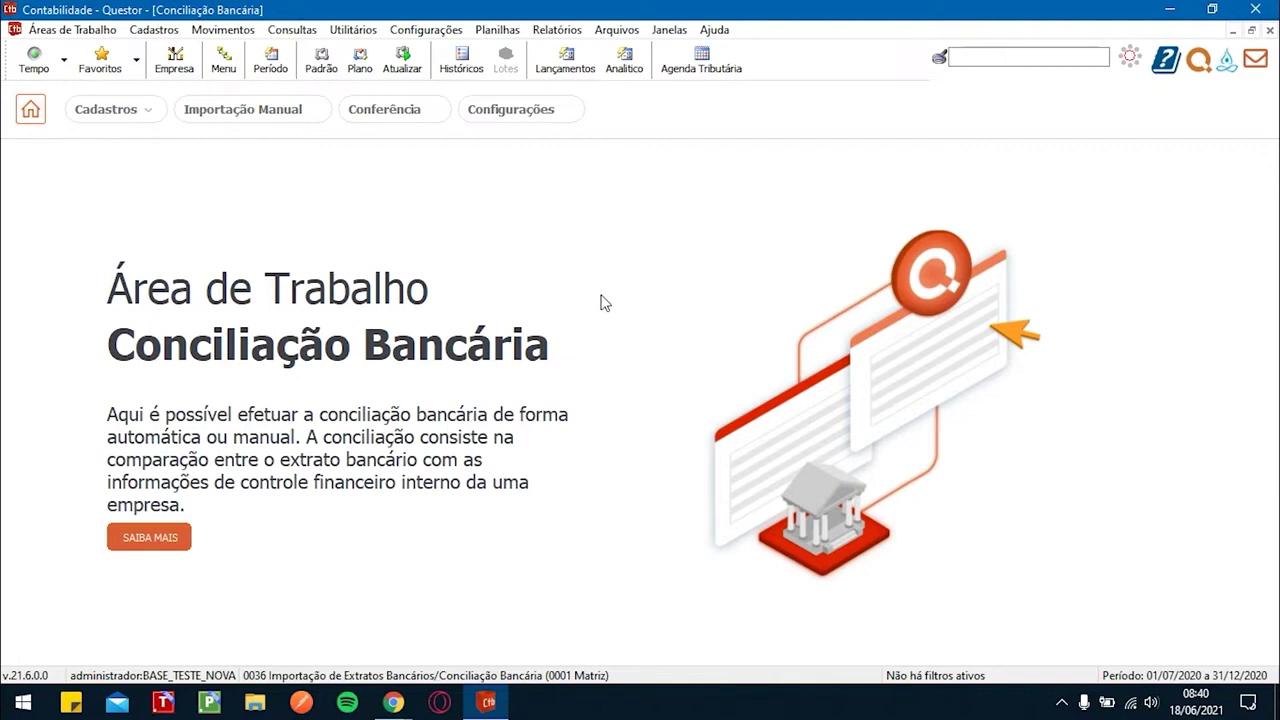
Step: Try to import the single file EXTRATO-INTER.ofx and start a bank account record for it, discarding the record unsaved
left_click(305, 109)
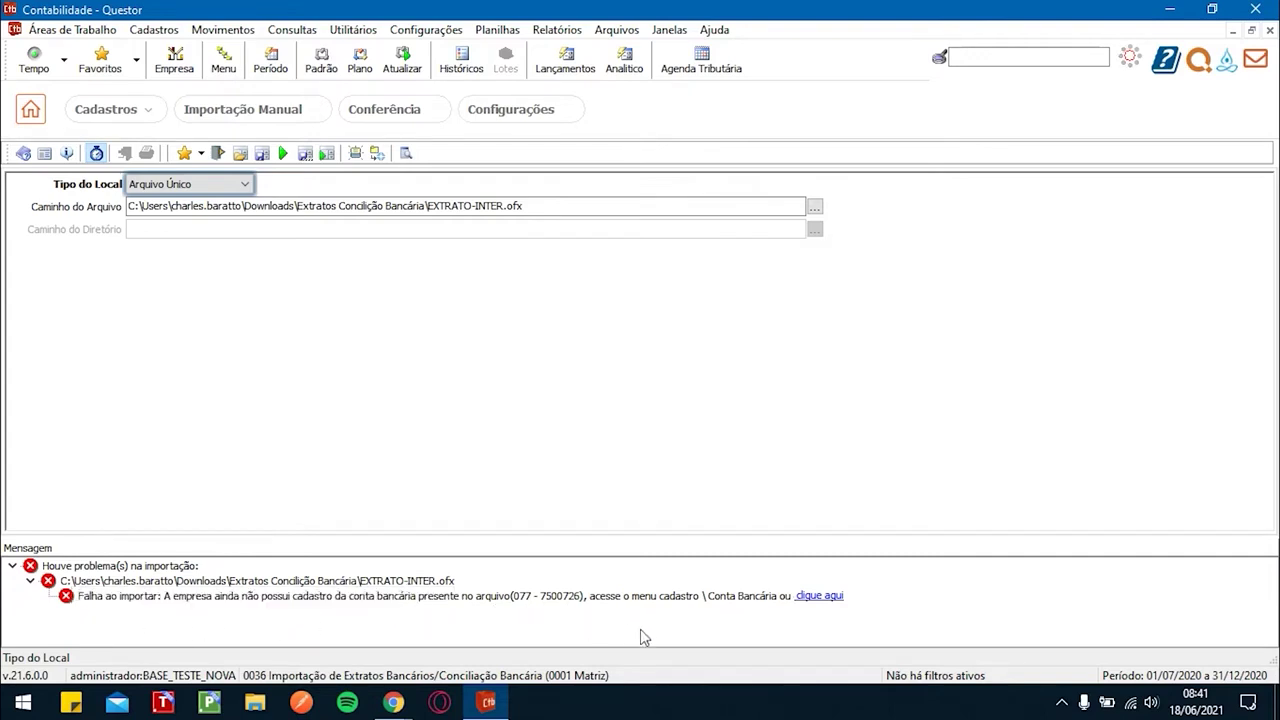
left_click(818, 596)
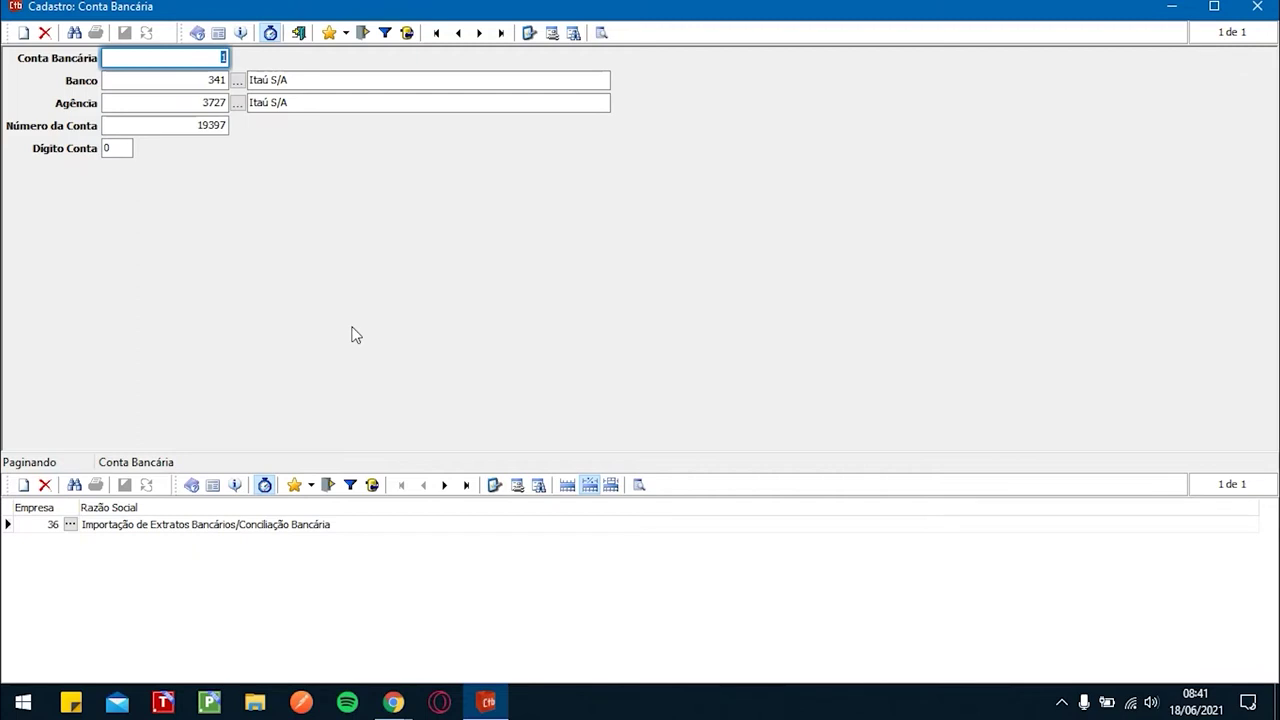
left_click(23, 33)
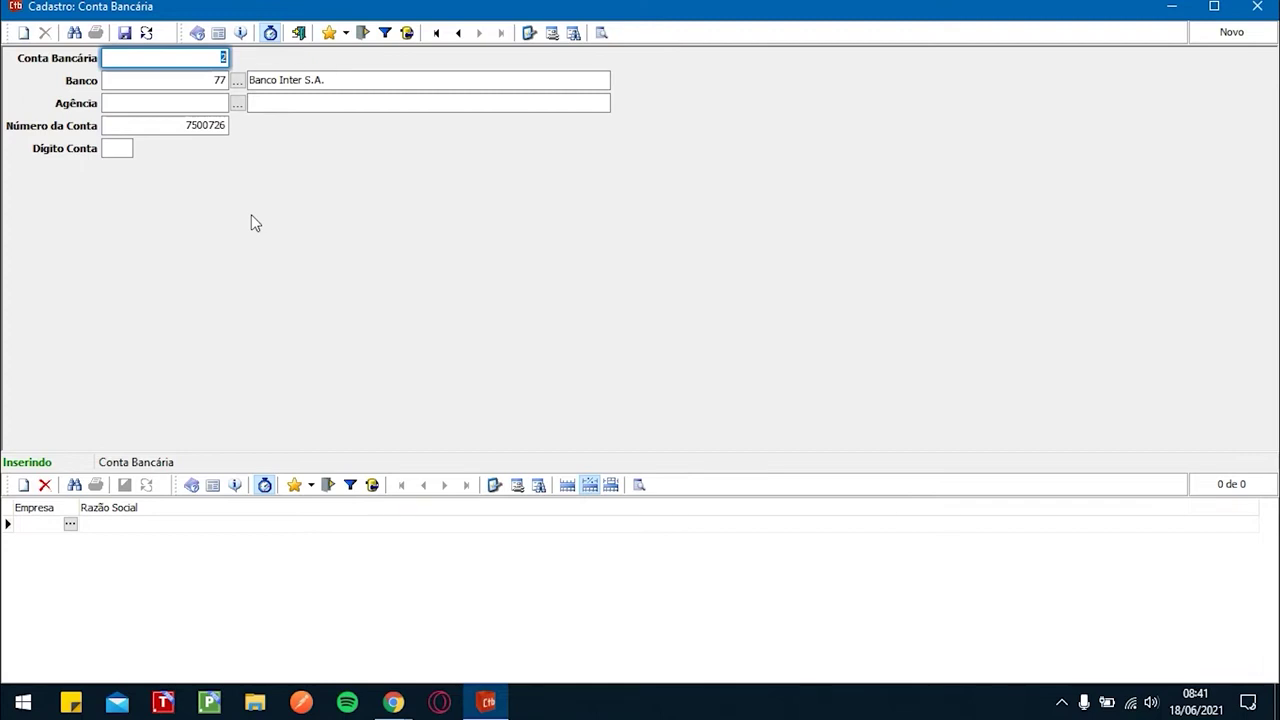
left_click(195, 104)
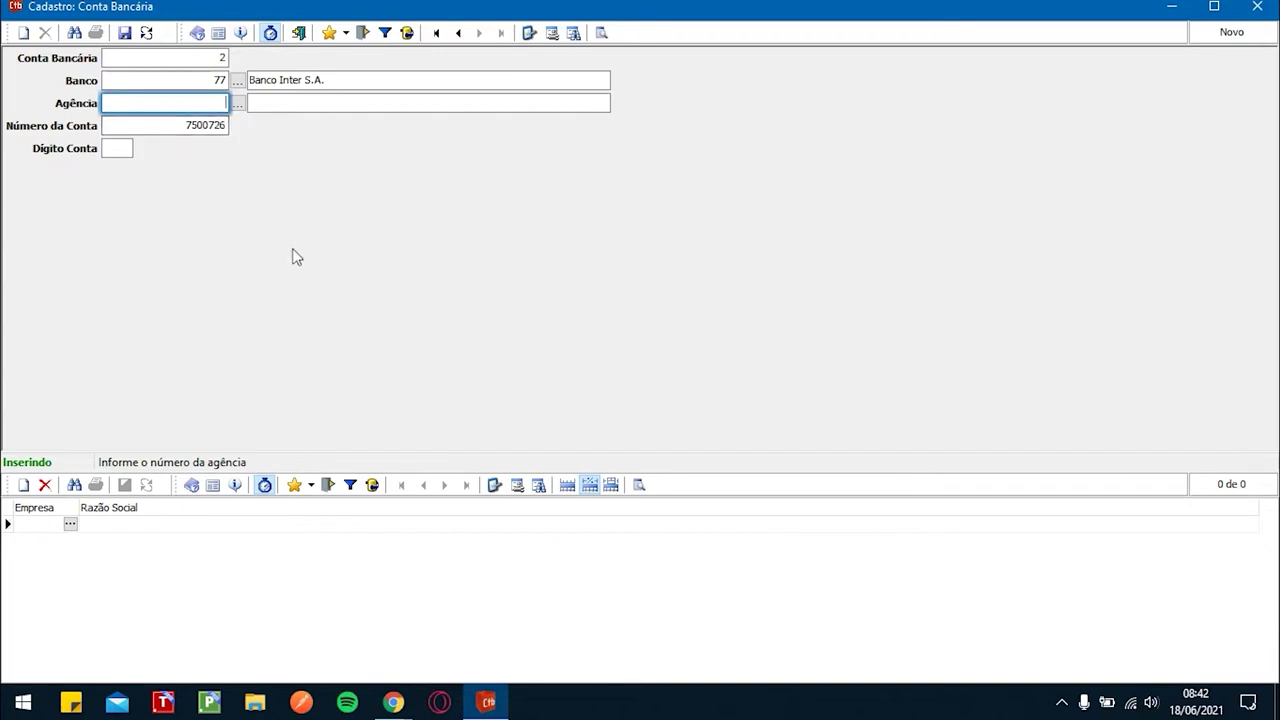
left_click(147, 34)
left_click(297, 34)
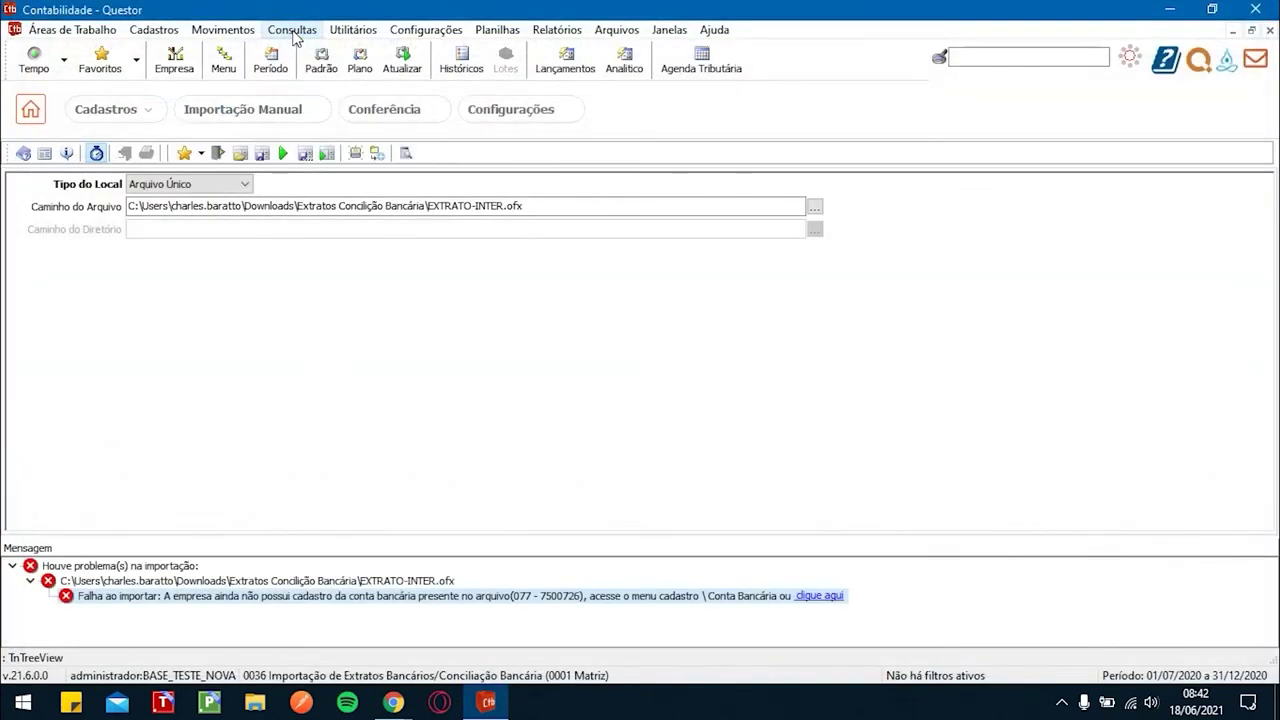
Step: Set the manual import's location type to Vários Arquivos
left_click(277, 108)
left_click(228, 185)
left_click(224, 209)
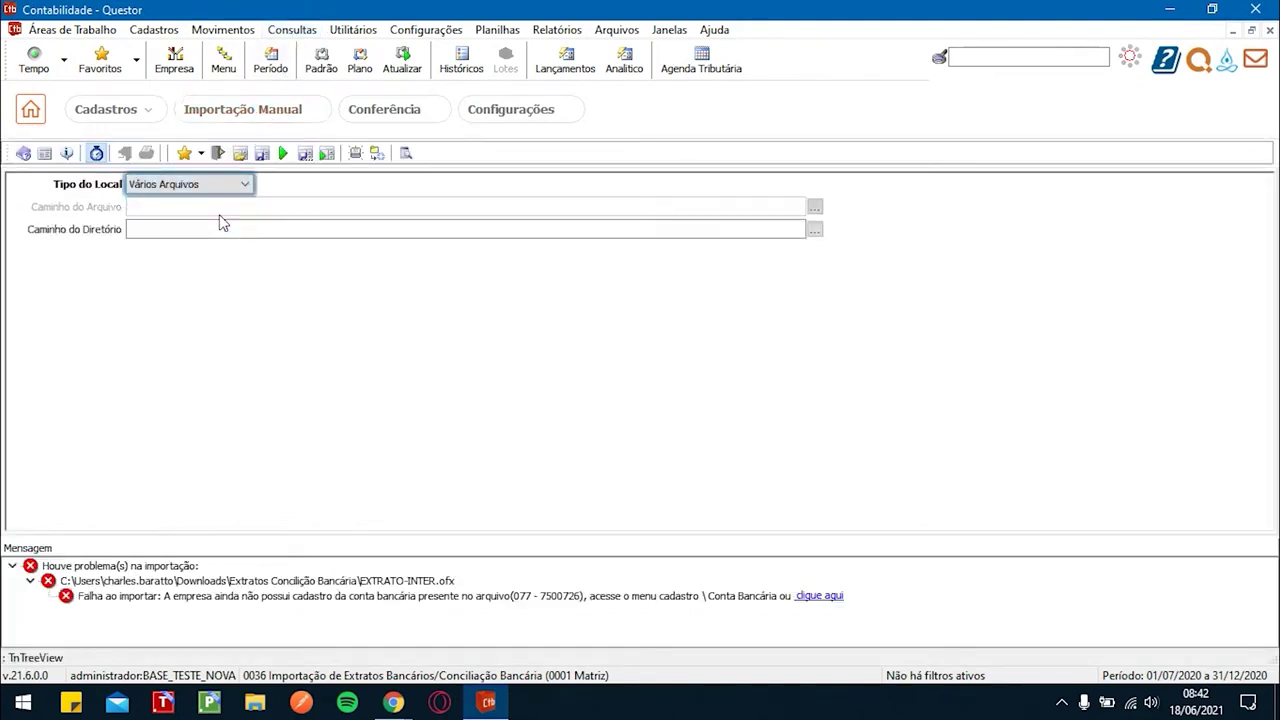
left_click(34, 110)
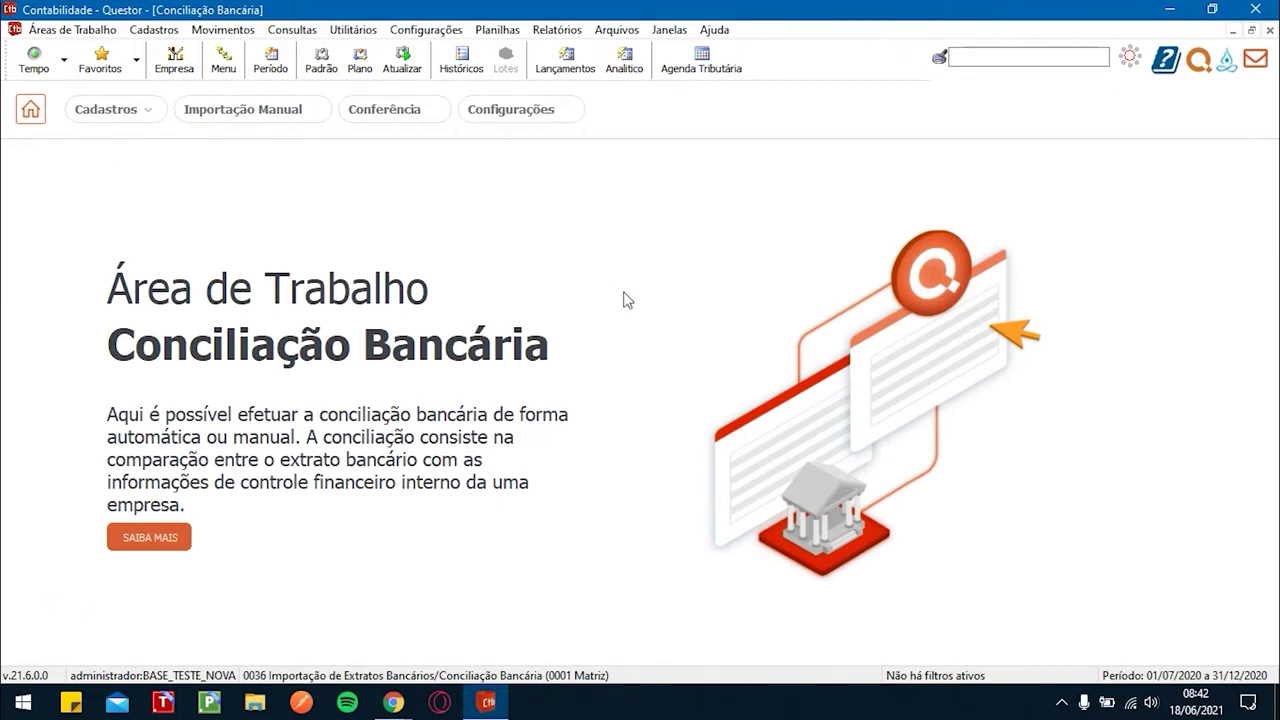
left_click(247, 117)
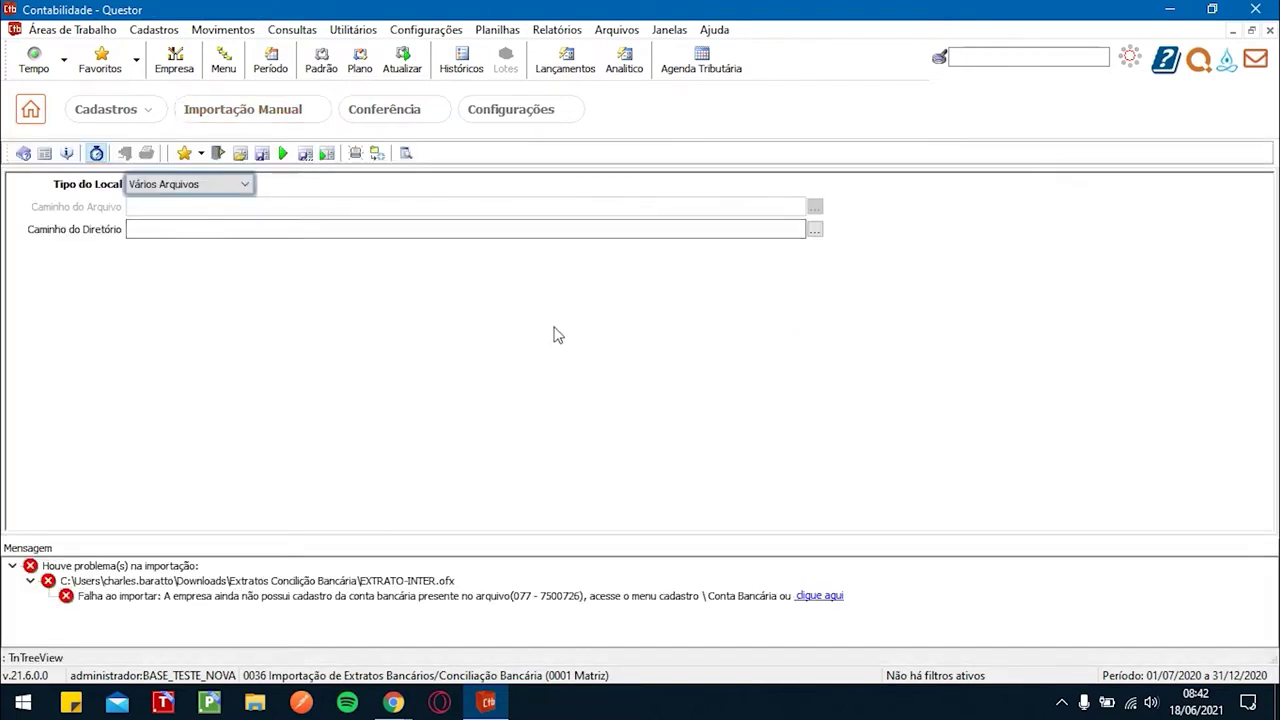
Step: Set the import directory to the Extratos Concilição Bancária folder in Downloads and check the location type options
left_click(815, 229)
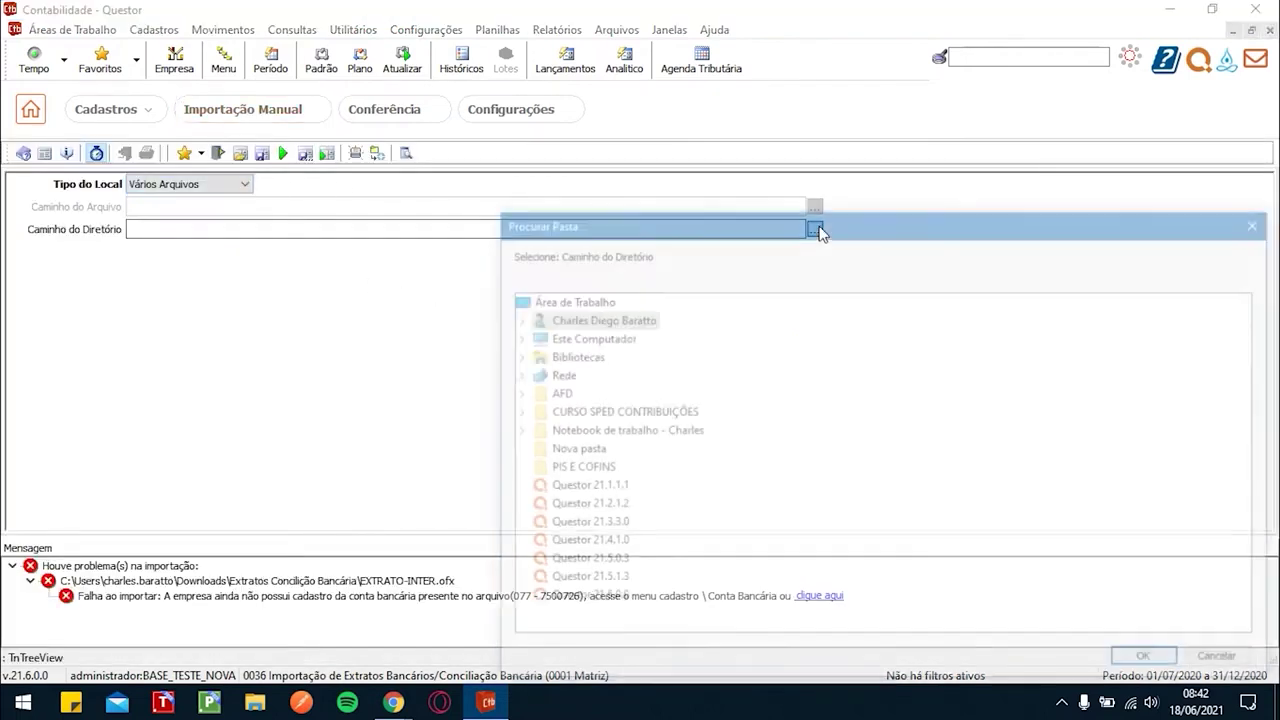
double_click(585, 318)
double_click(588, 505)
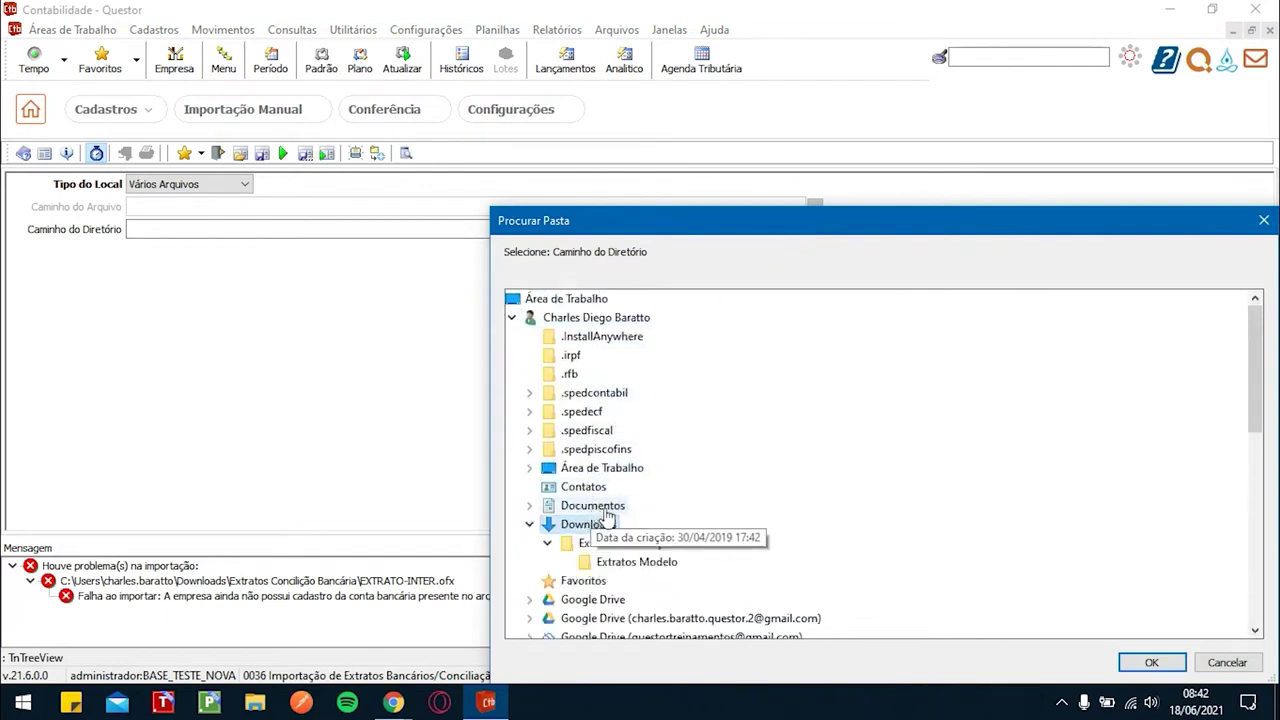
left_click(648, 546)
left_click(1151, 662)
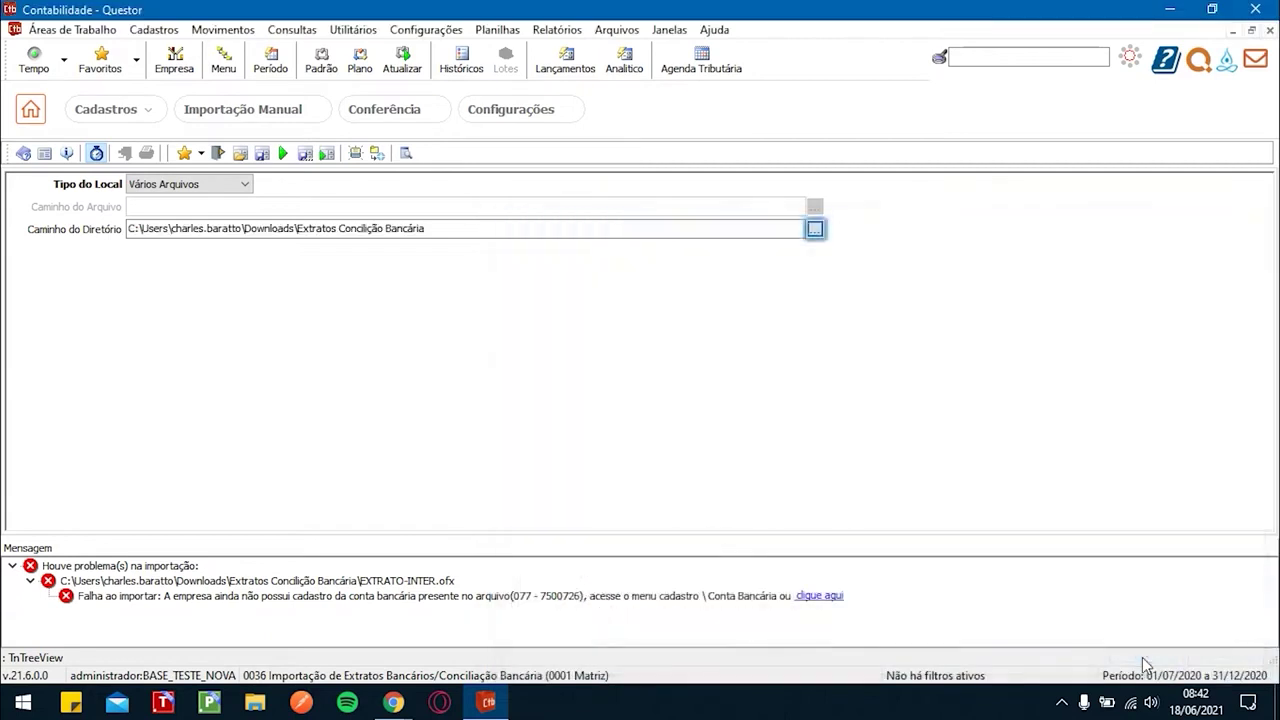
left_click(241, 185)
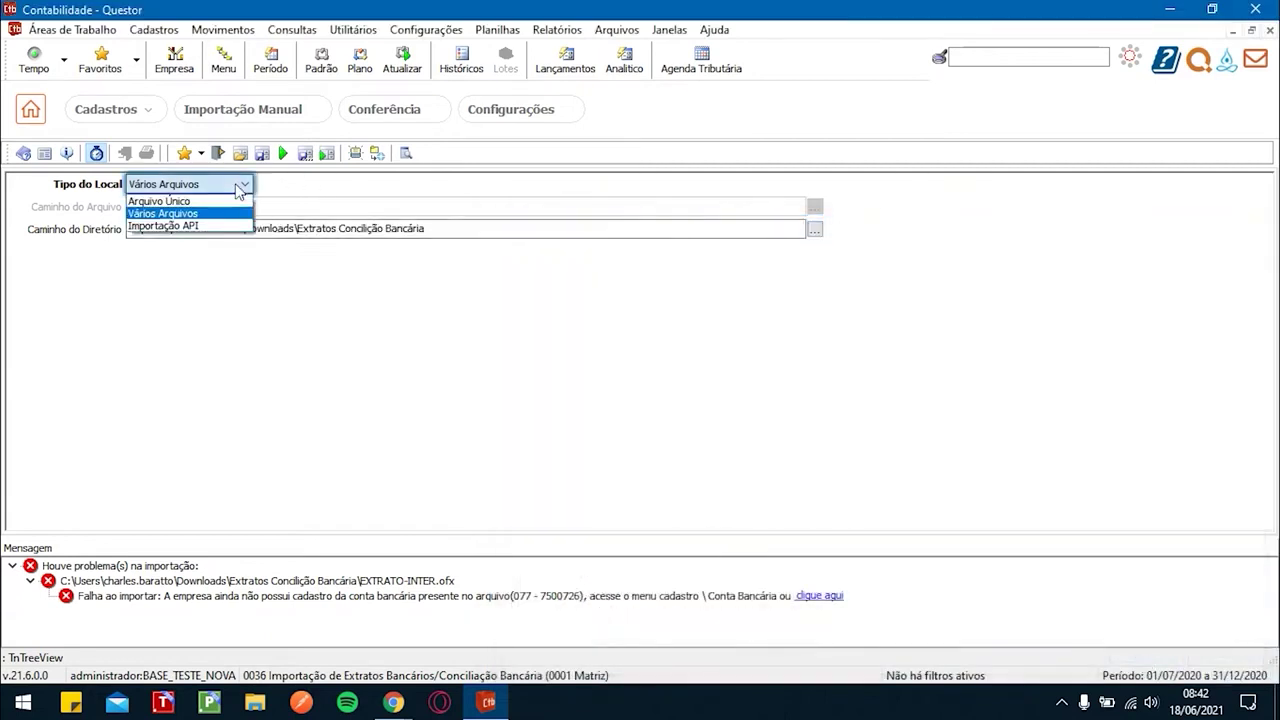
left_click(416, 332)
left_click(284, 157)
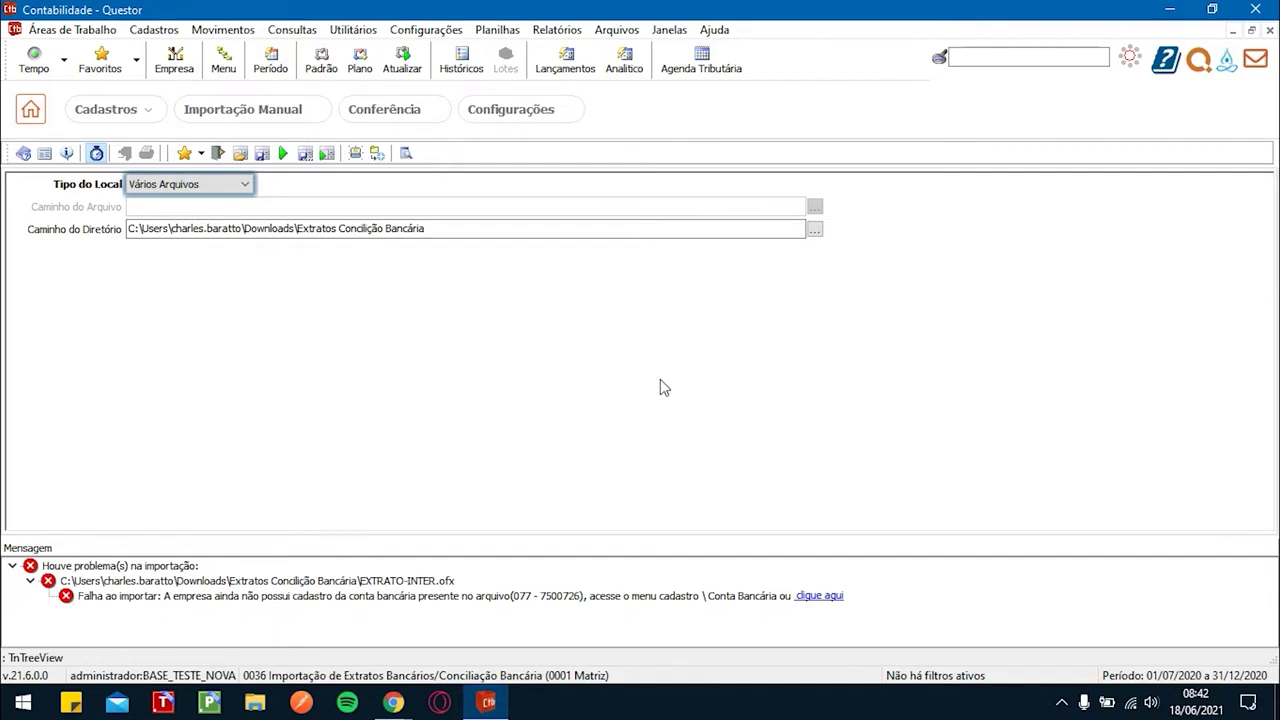
Step: Set the import directory to the Extratos Modelo subfolder of Extratos Concilição Bancária and run the import
left_click(815, 229)
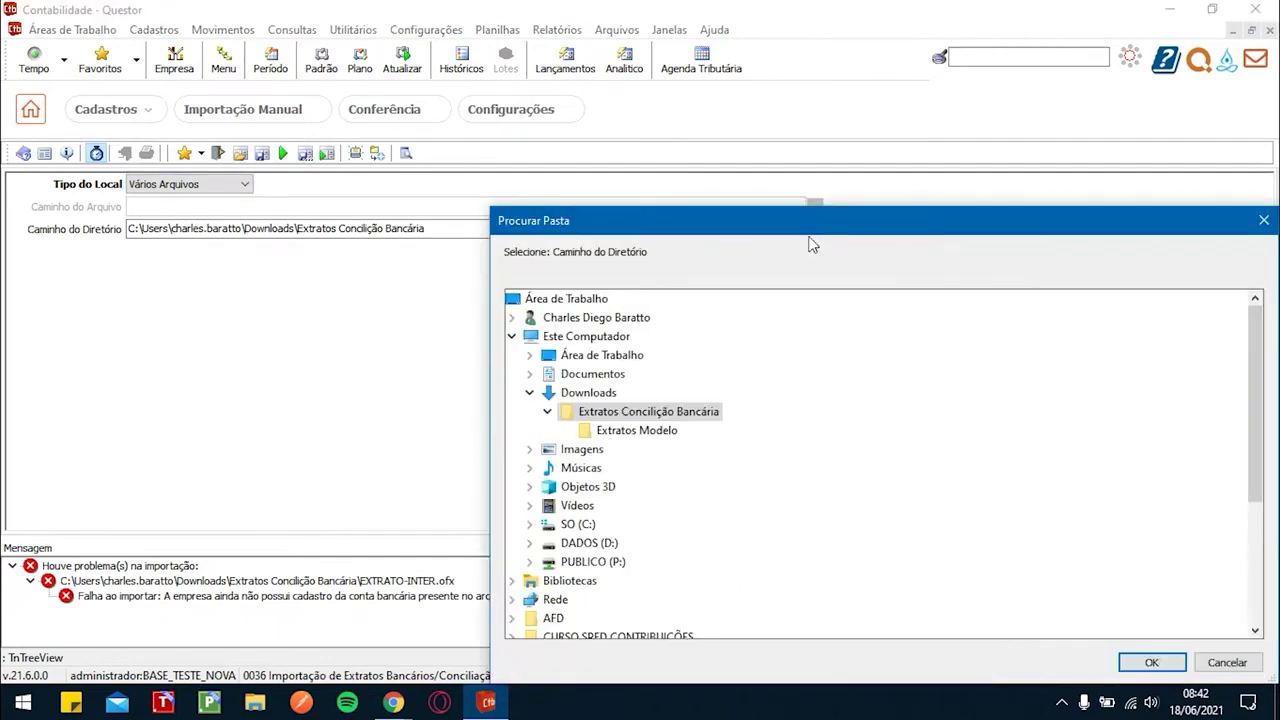
left_click(637, 431)
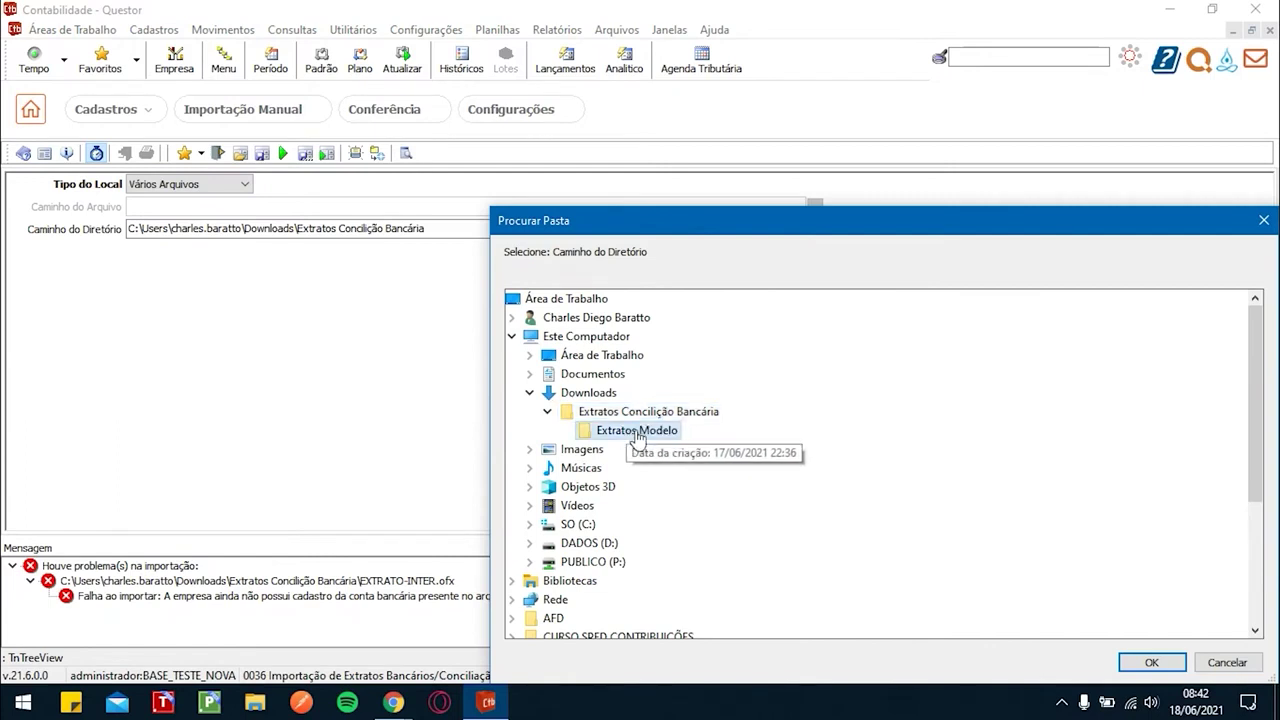
left_click(1152, 663)
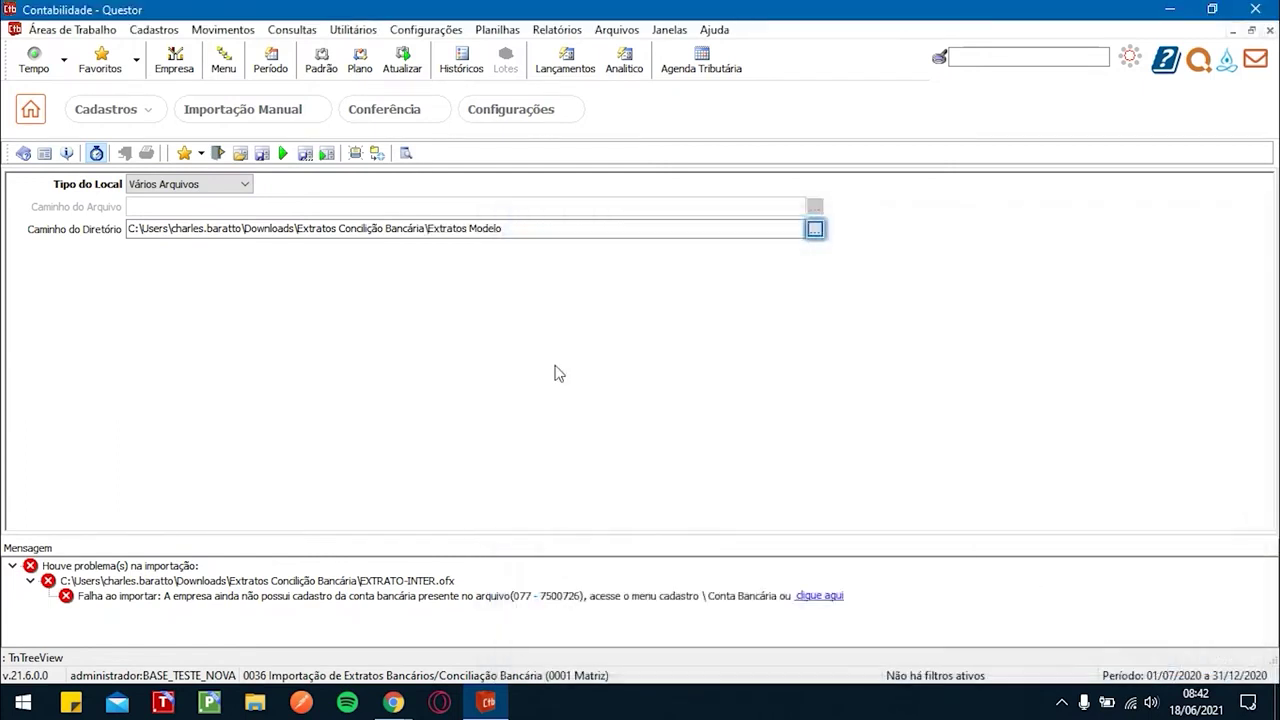
left_click(284, 154)
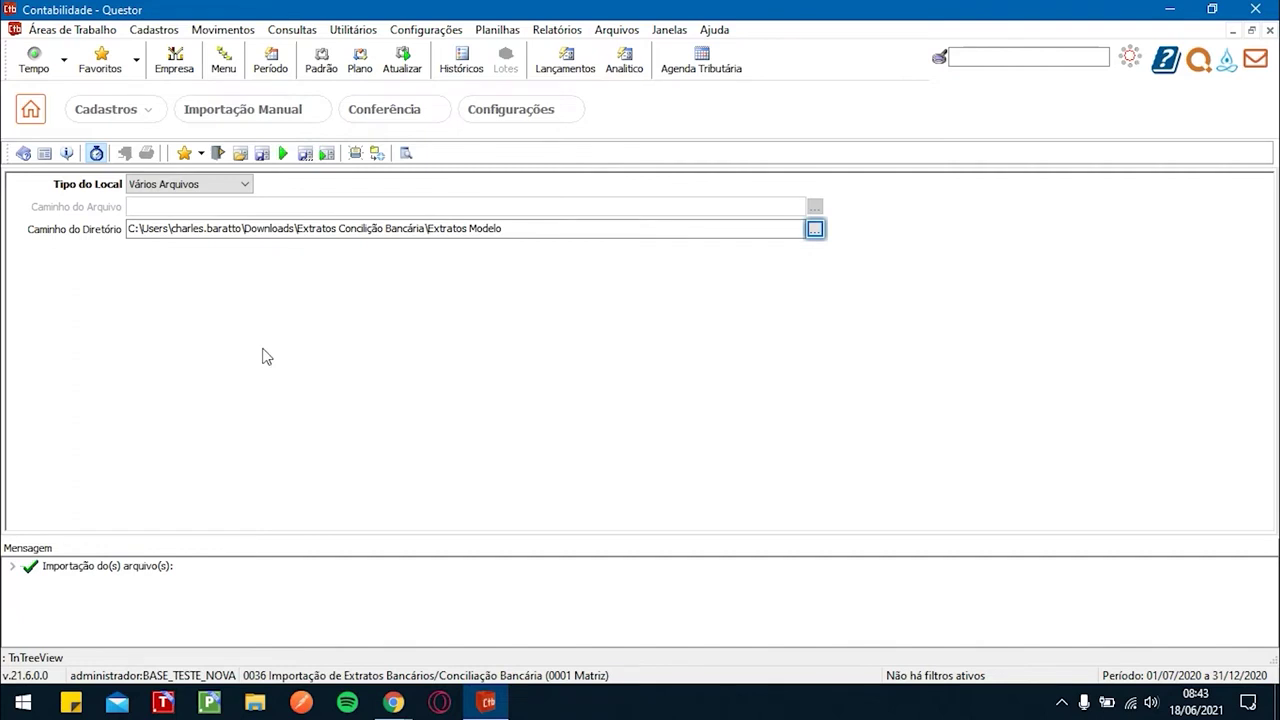
Step: Expand and enlarge the import log to examine the details of the first three imported statement files
left_click(14, 568)
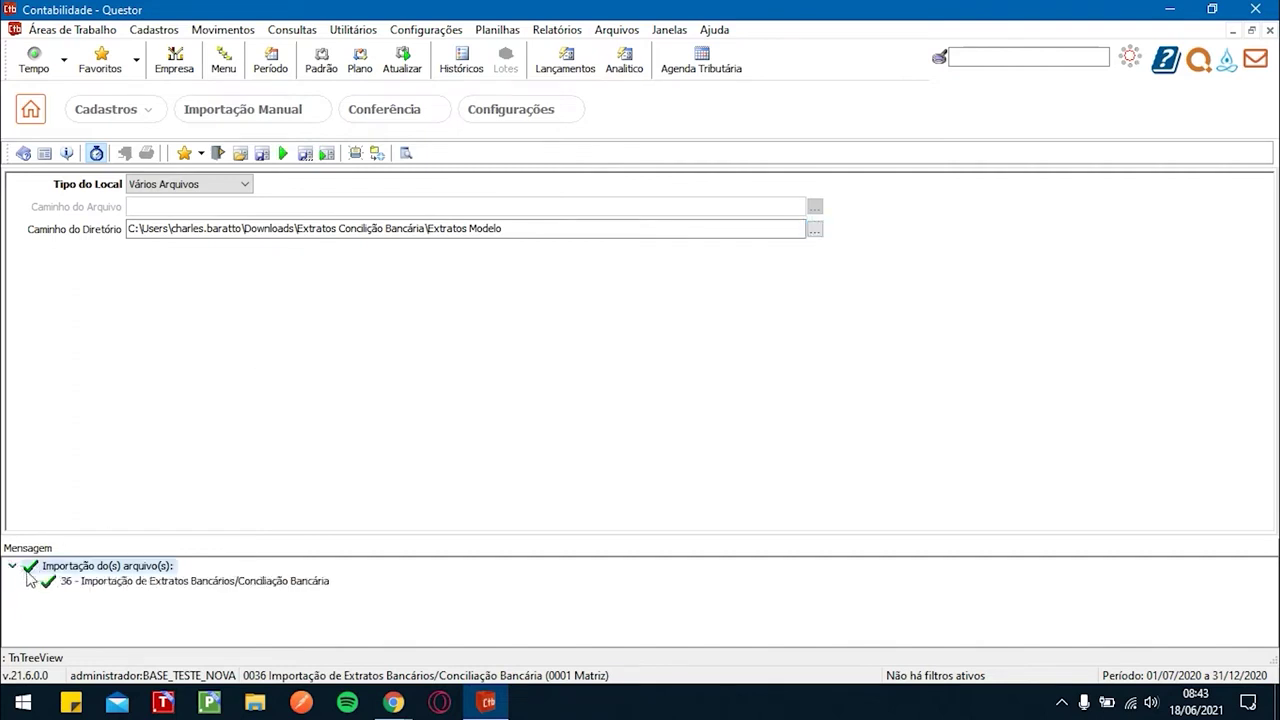
left_click(31, 582)
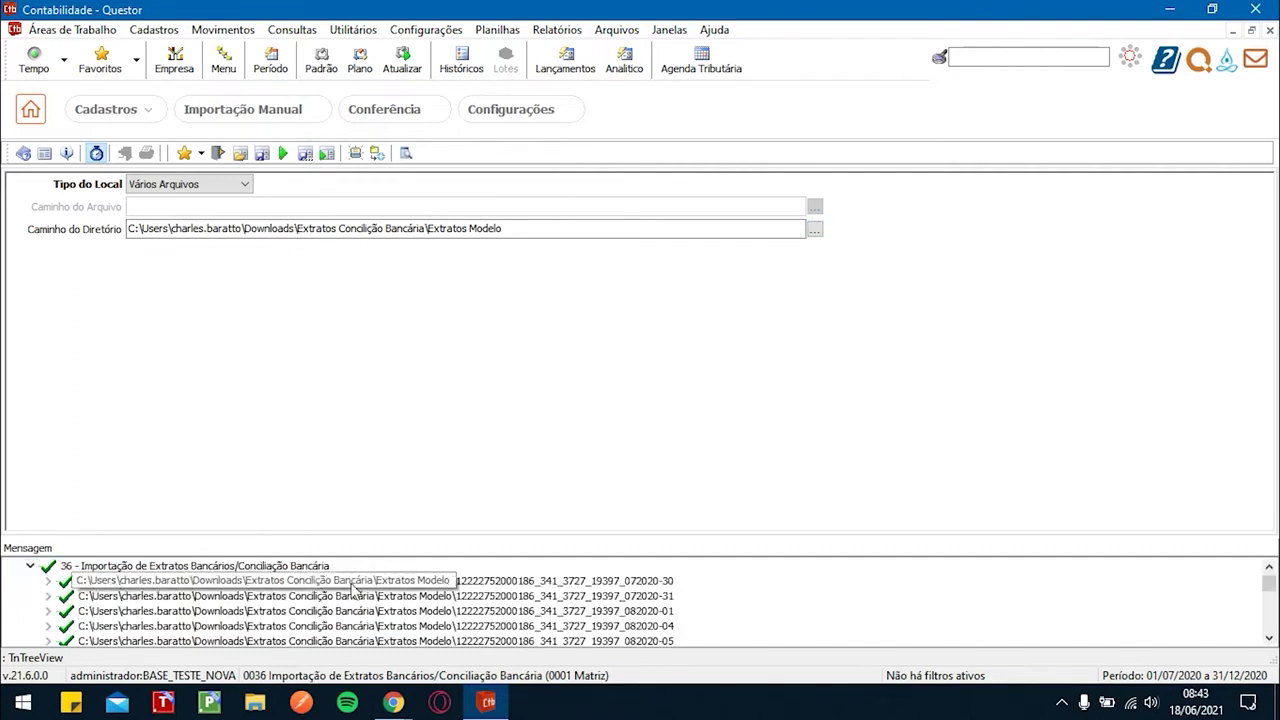
left_click_drag(382, 328, 381, 256)
left_click(48, 296)
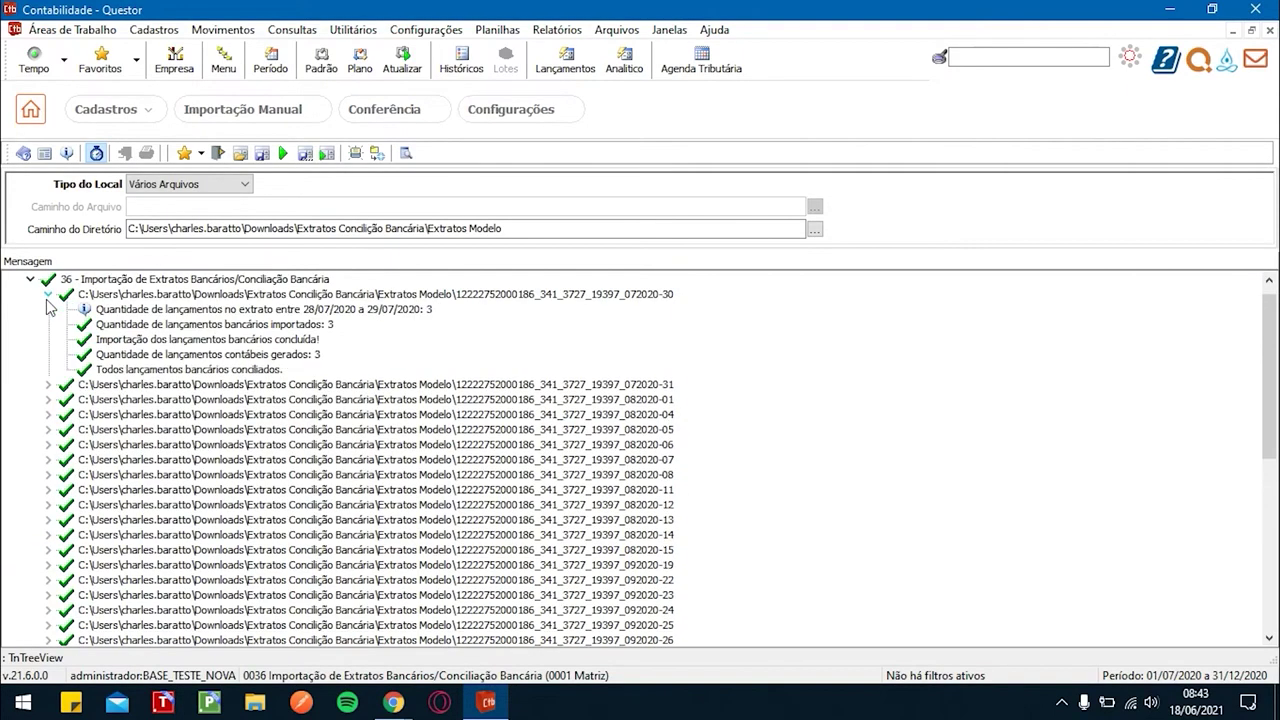
left_click(49, 385)
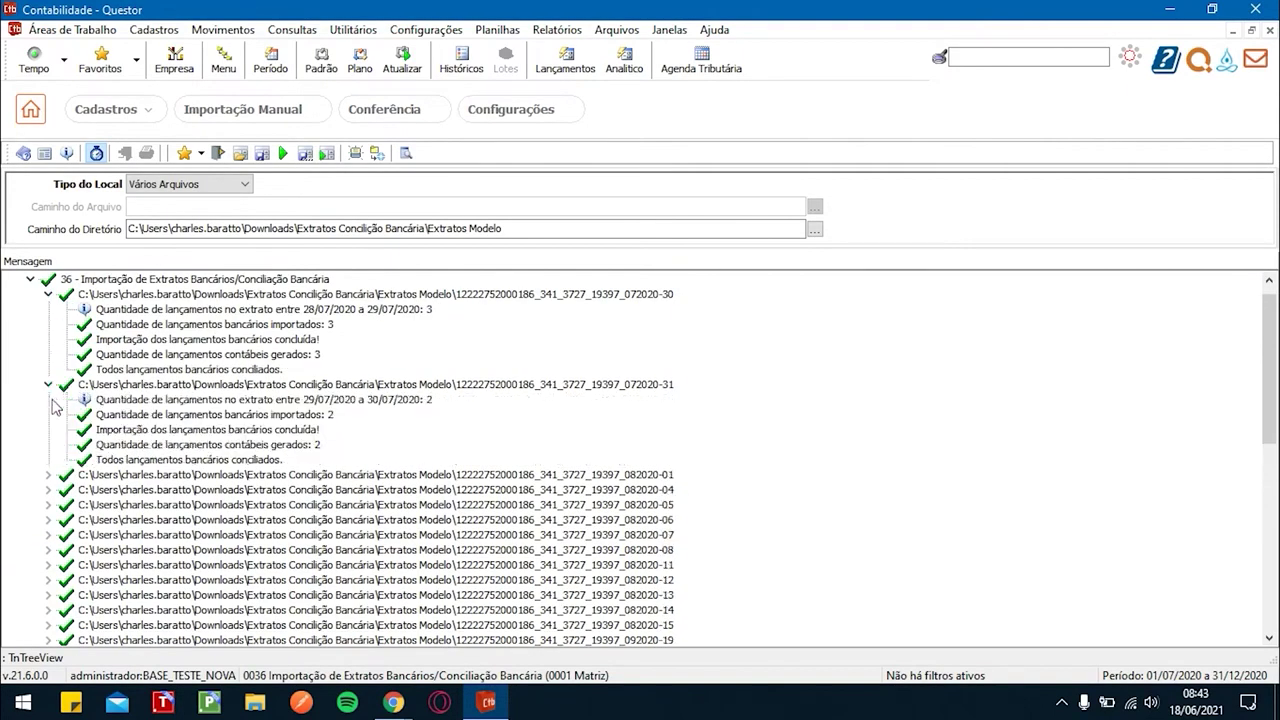
left_click(48, 475)
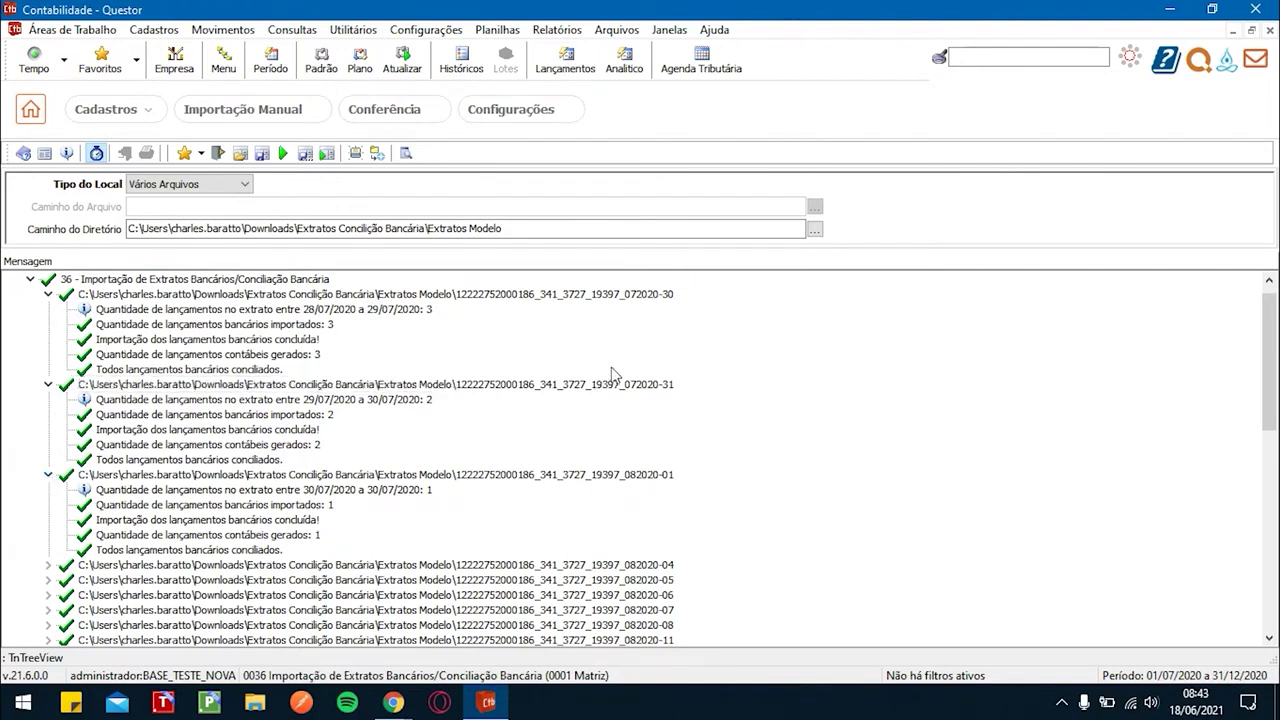
Step: Load the Conferência listing for bank account 1 from 01/07/2020 to 31/12/2020, with Exibir Lançamentos Conciliados set to Sim
left_click(386, 112)
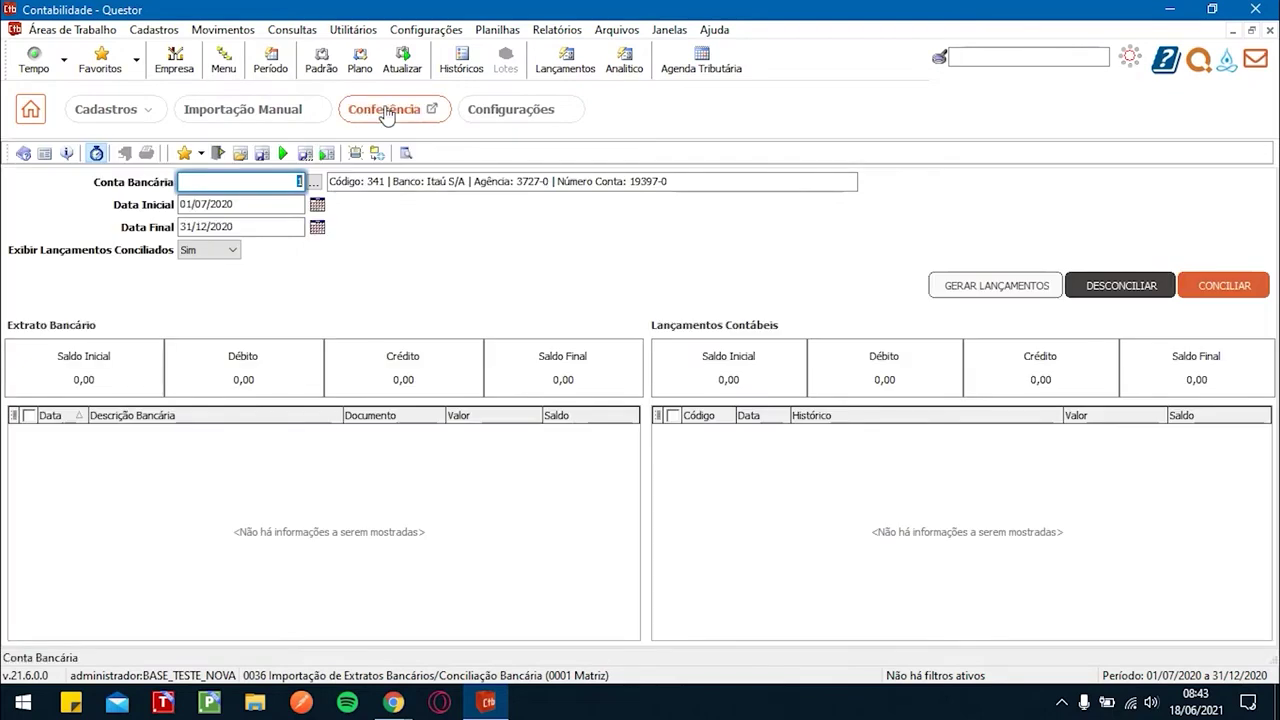
left_click(267, 203)
left_click(266, 226)
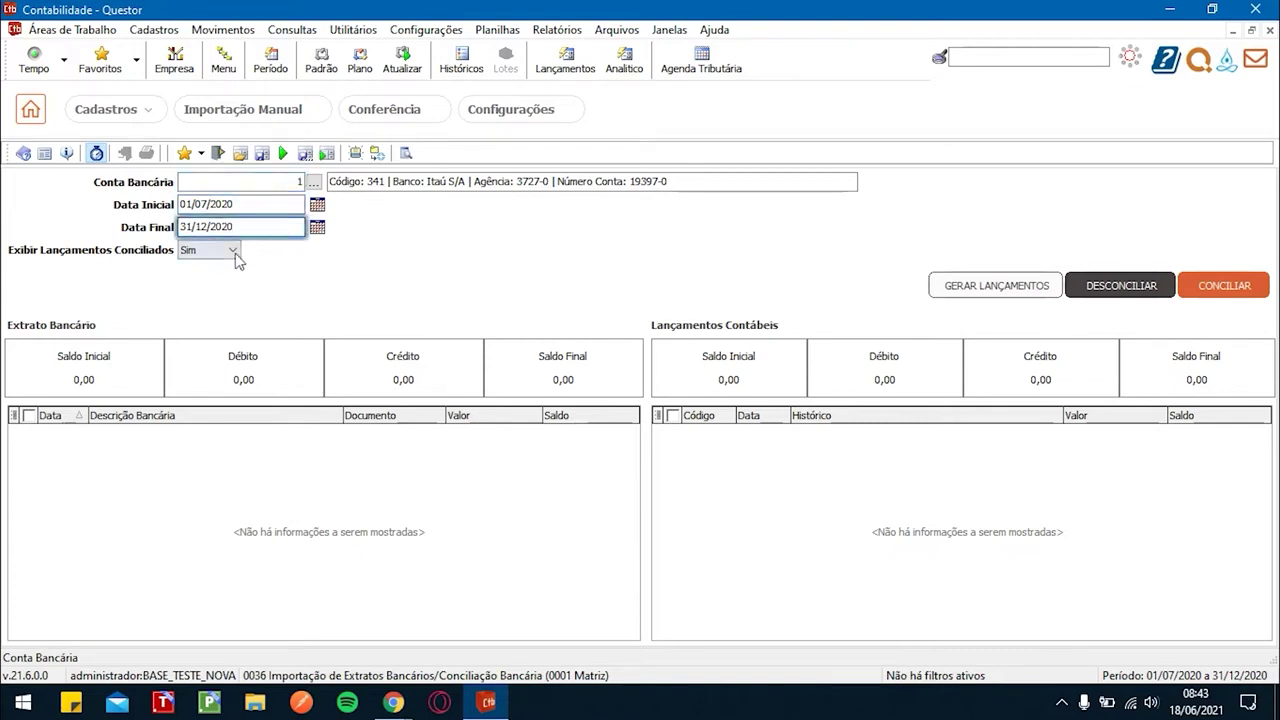
left_click(232, 251)
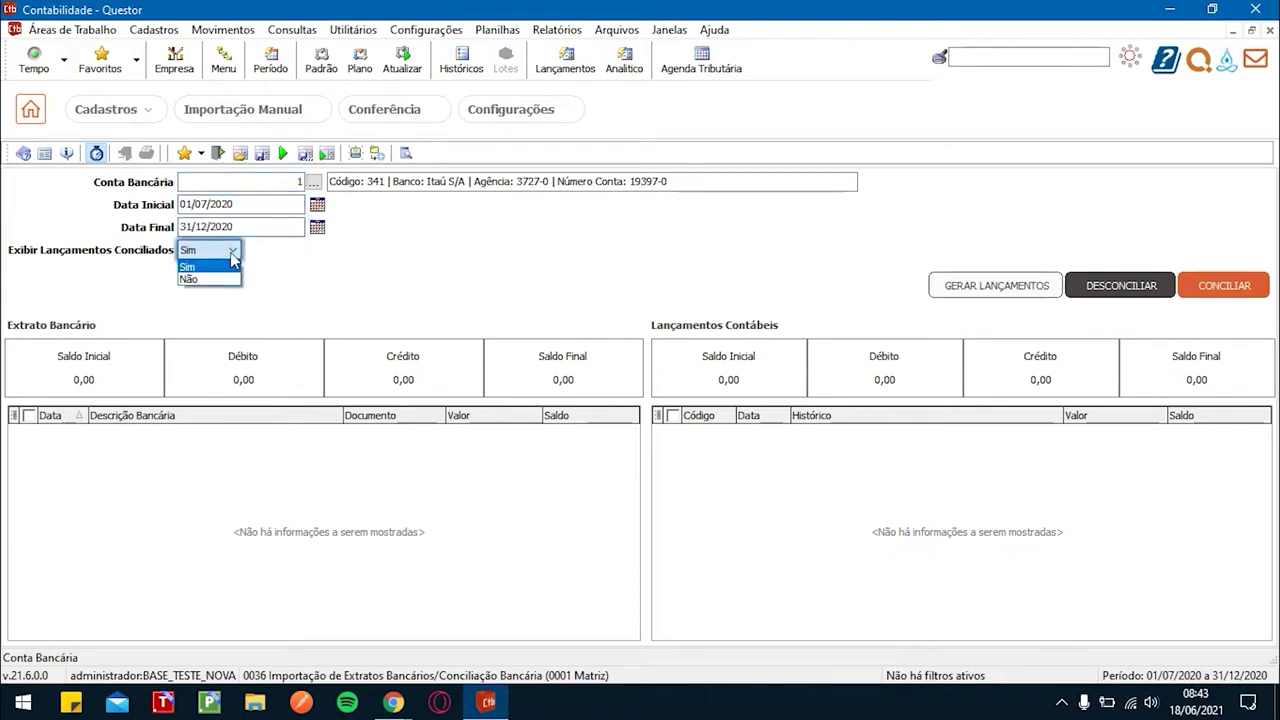
left_click(282, 249)
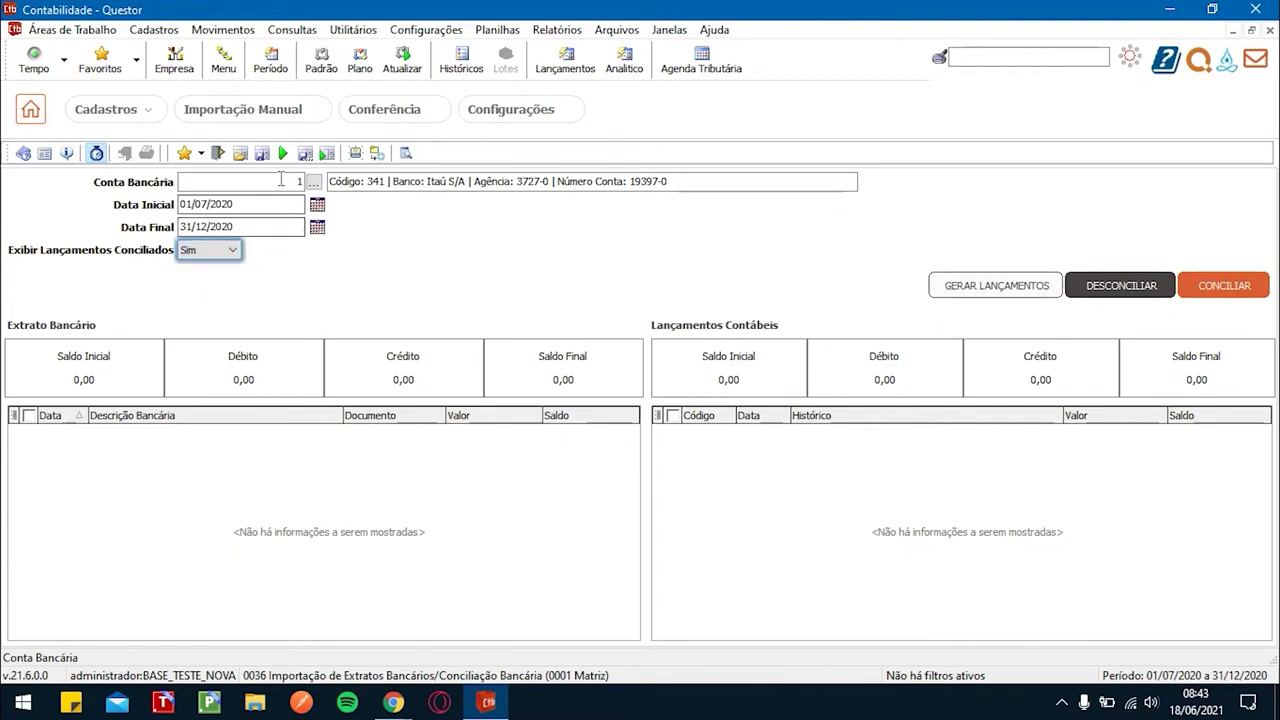
left_click(283, 153)
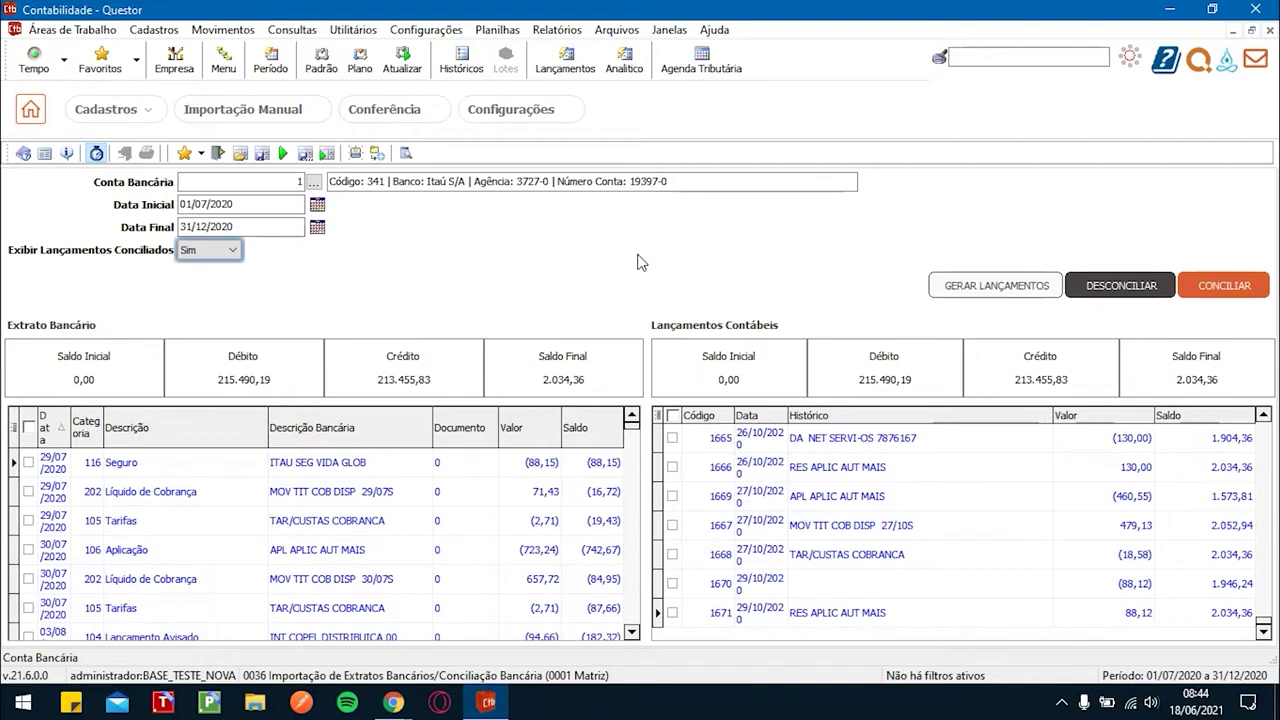
Step: Unreconcile the 09/10/2020 INT PAG TIT BANCO 033 bank entry from its matching accounting entry 1622
left_click(673, 496)
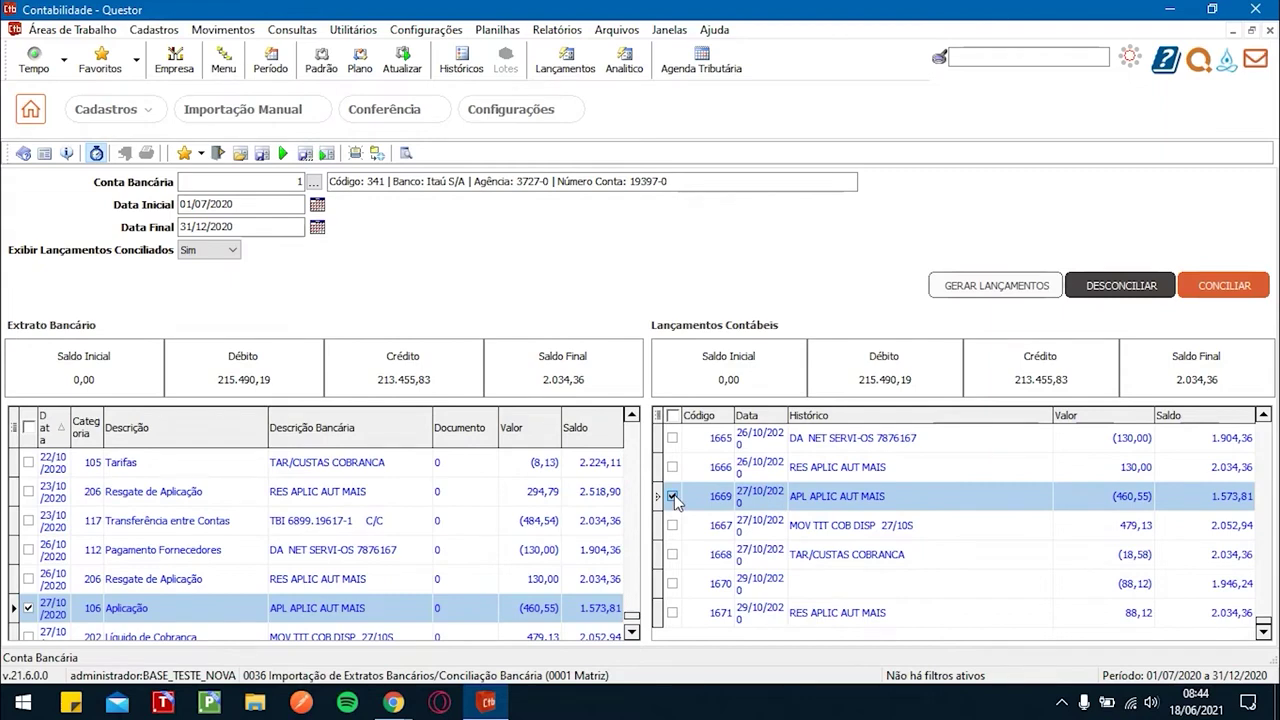
left_click(675, 498)
scroll(698, 549, "up", 6)
scroll(698, 556, "up", 3)
left_click(674, 497)
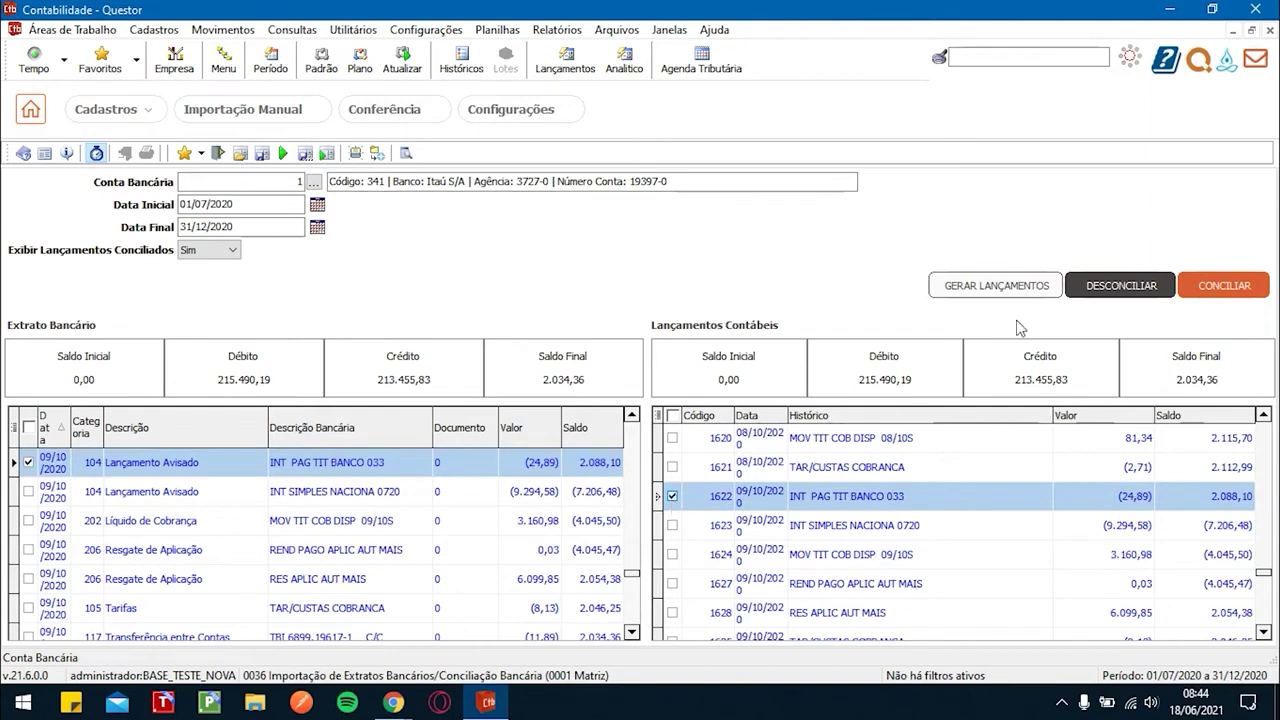
left_click(1121, 286)
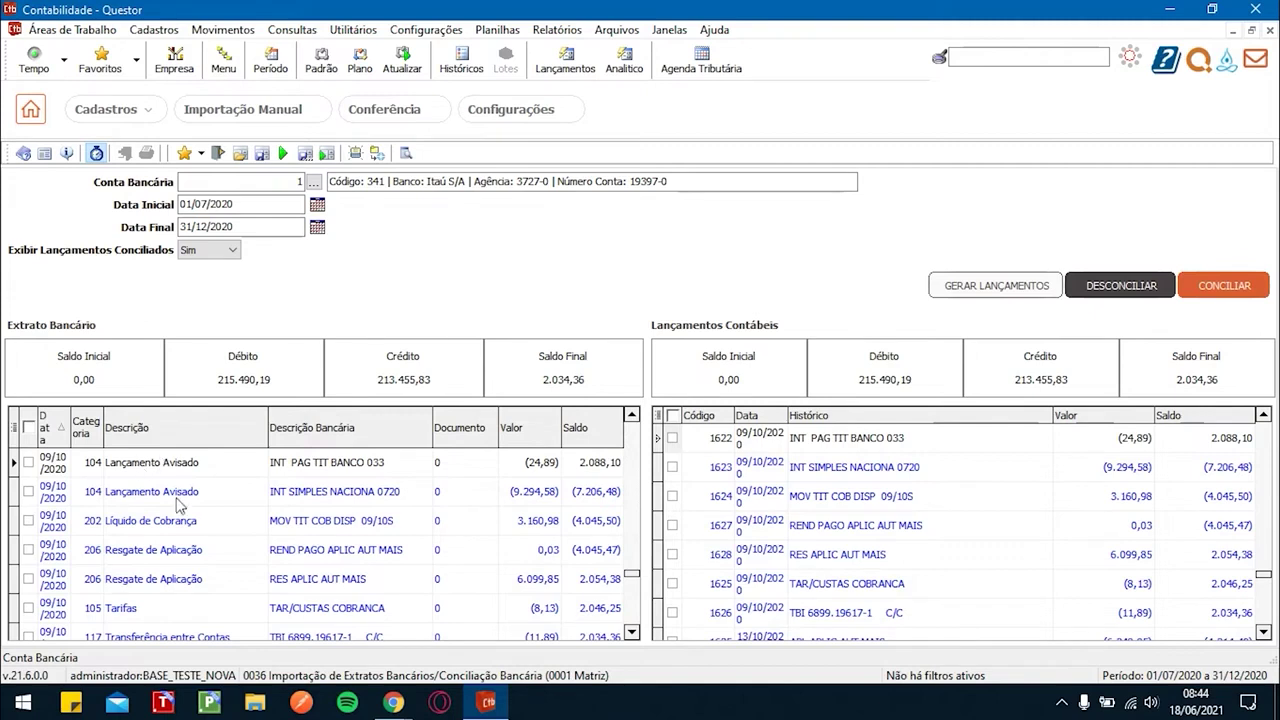
Step: Reconcile the 09/10/2020 INT PAG TIT BANCO 033 bank statement entry with accounting entry 1622
left_click(28, 462)
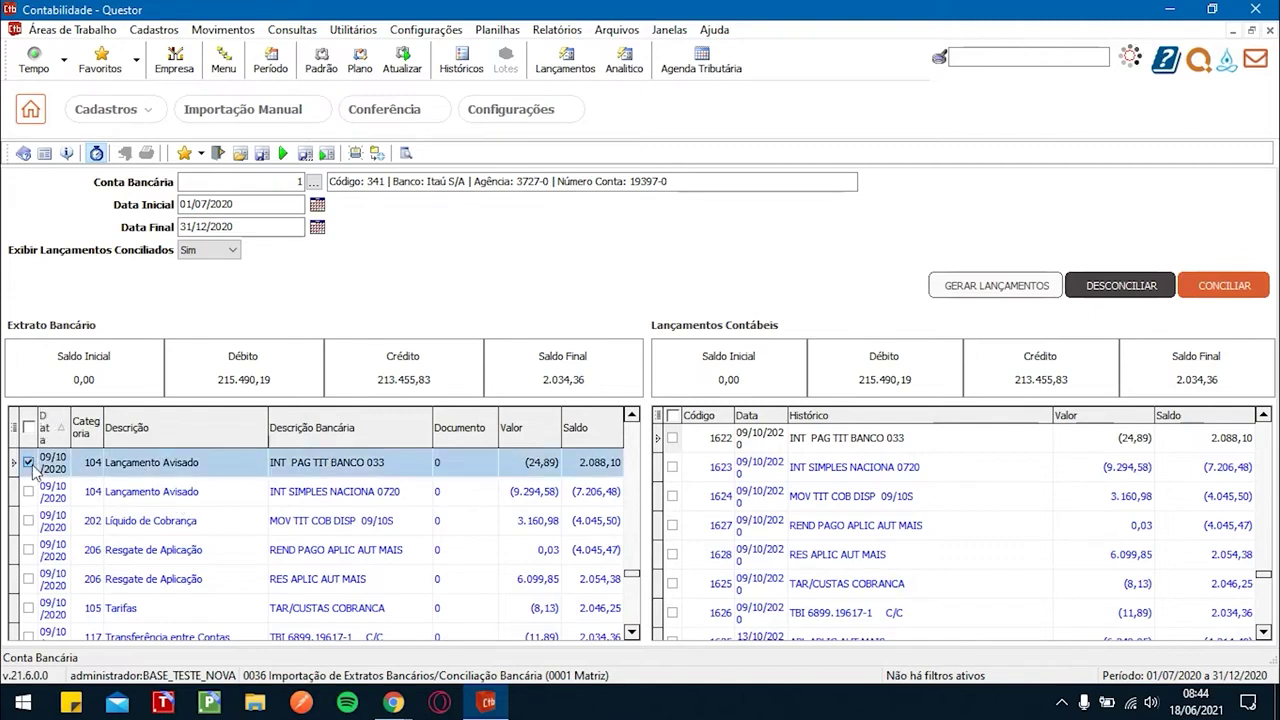
left_click(672, 438)
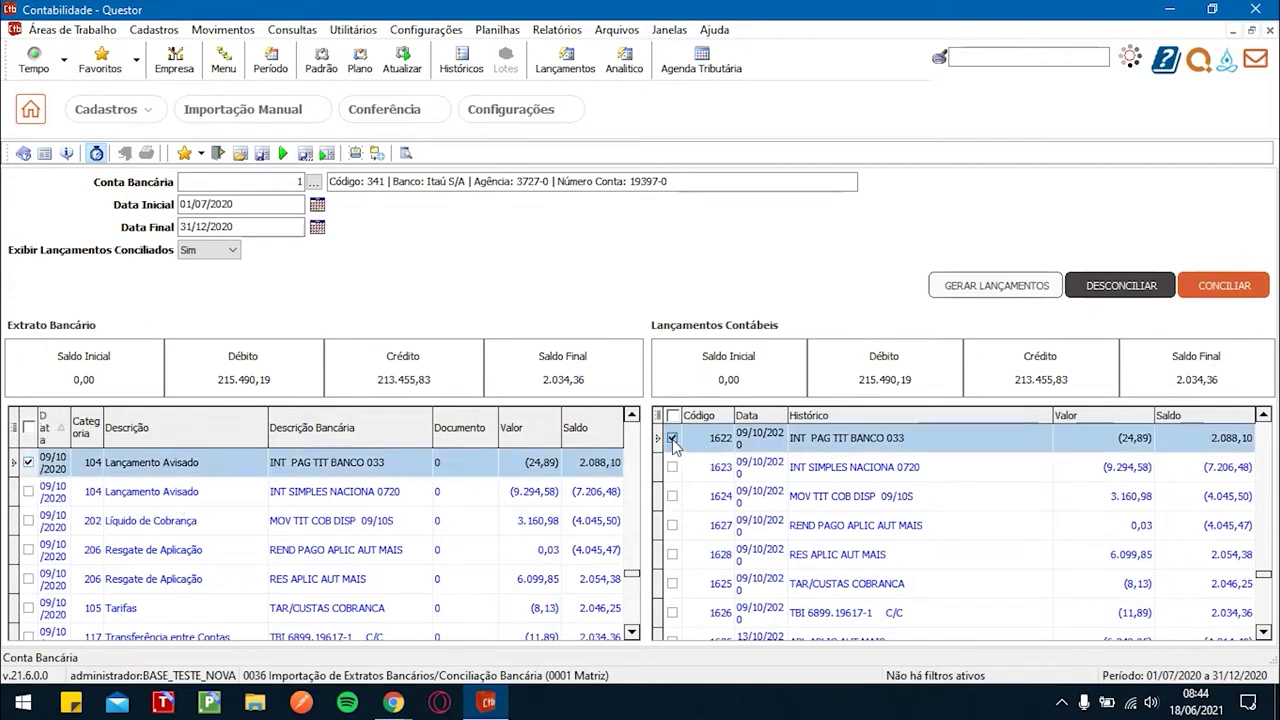
left_click(1222, 284)
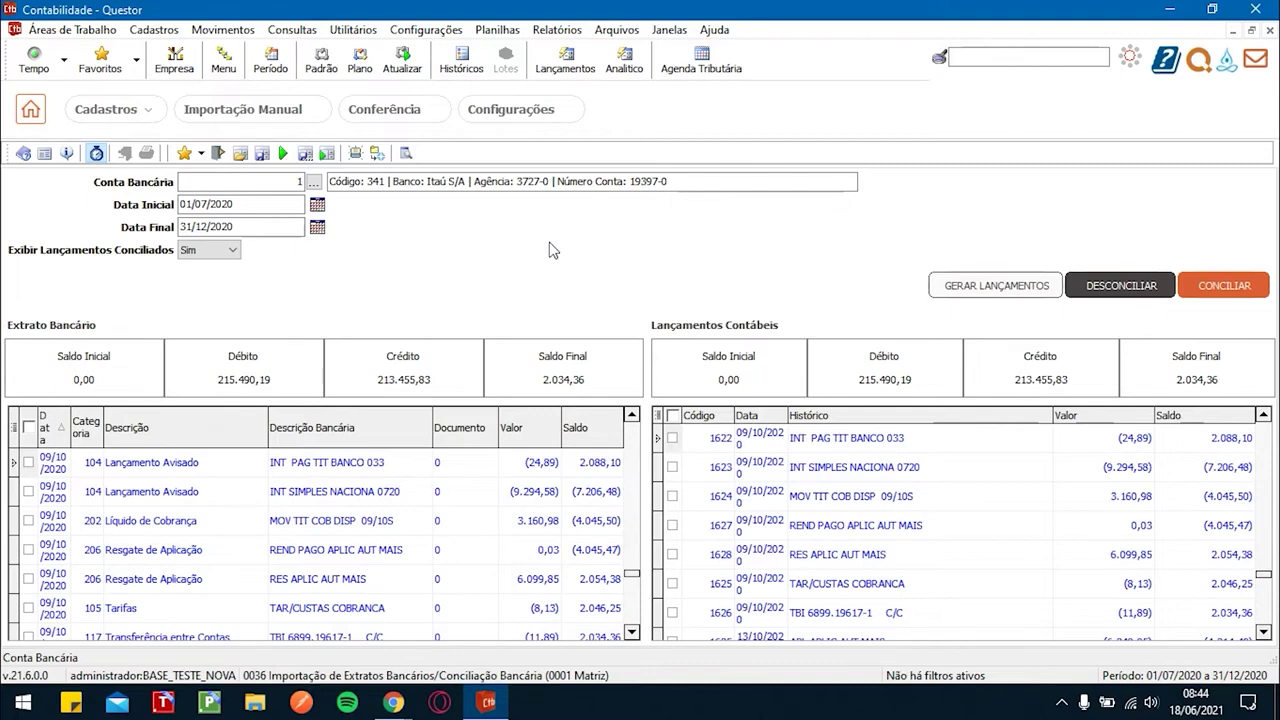
Step: Check the accounting entries matched to the first five listed 09/10/2020 bank statement entries, and close the Conferência screen
left_click(28, 462)
left_click(28, 491)
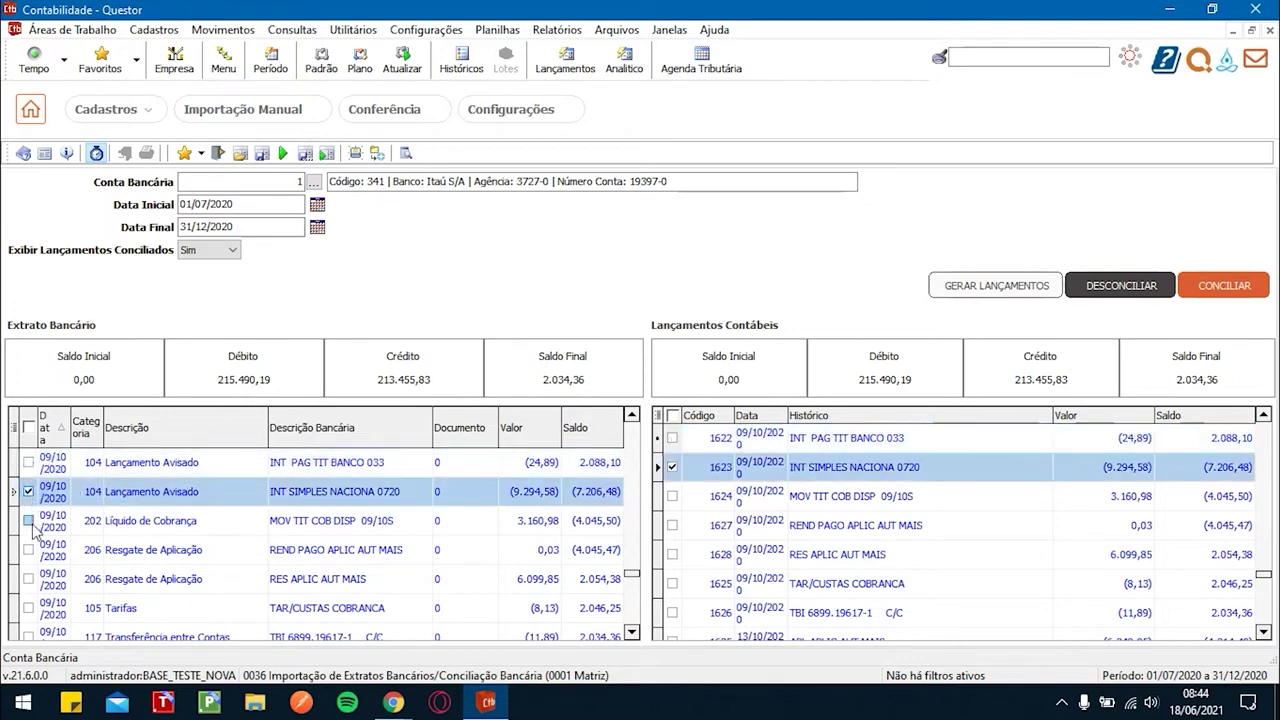
left_click(28, 520)
left_click(28, 549)
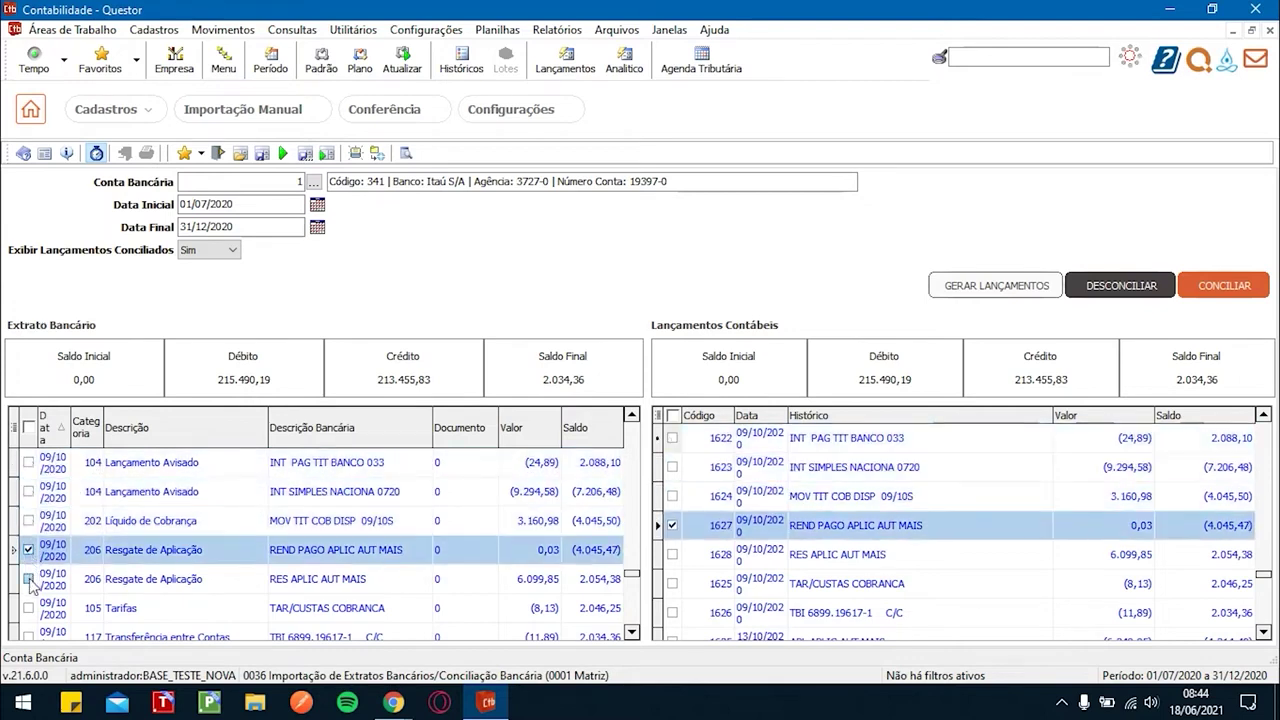
left_click(28, 578)
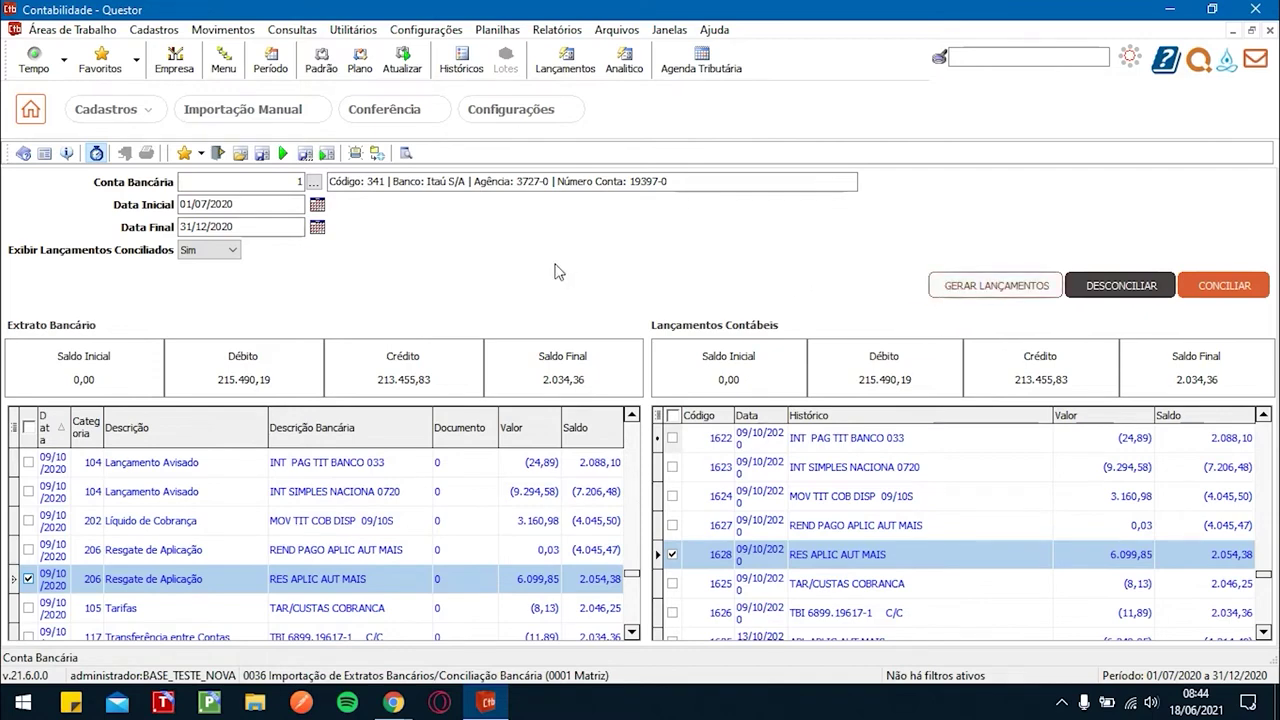
key("Escape")
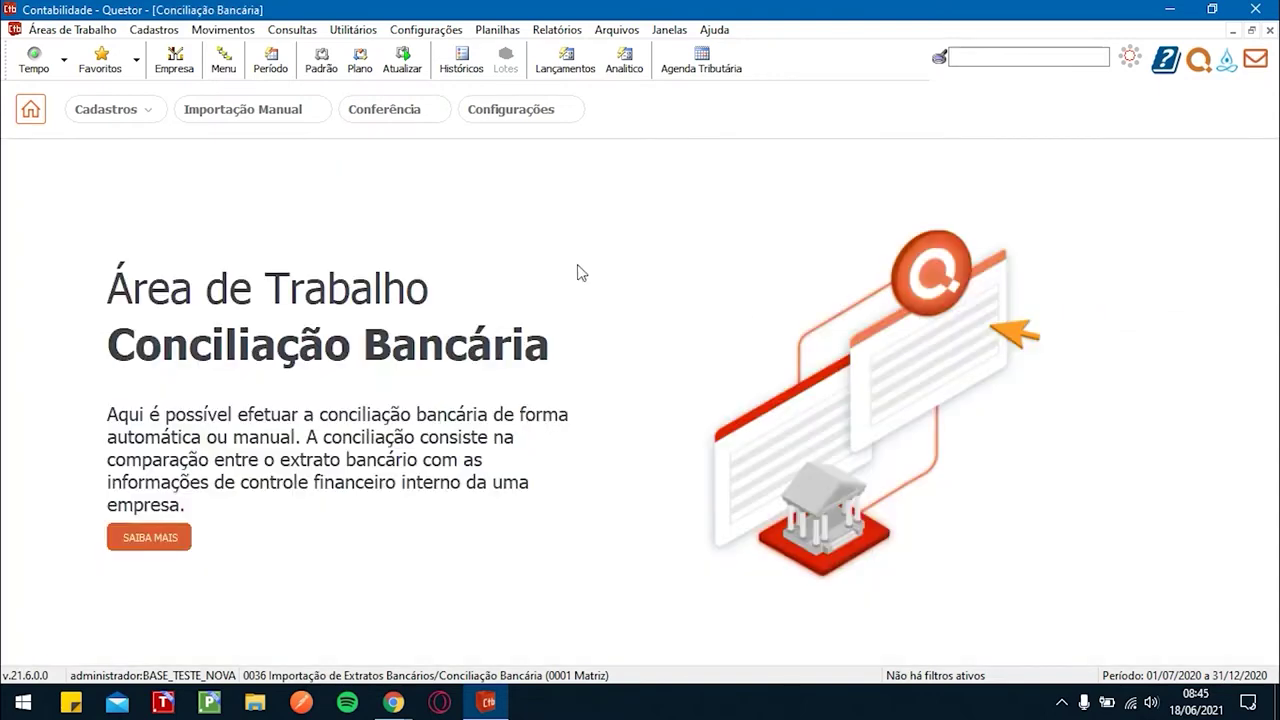
Step: Examine the Conta Bancária registration's bank account, accounting account, branch, balance date and initial balance fields, and return to the work area home
left_click(114, 108)
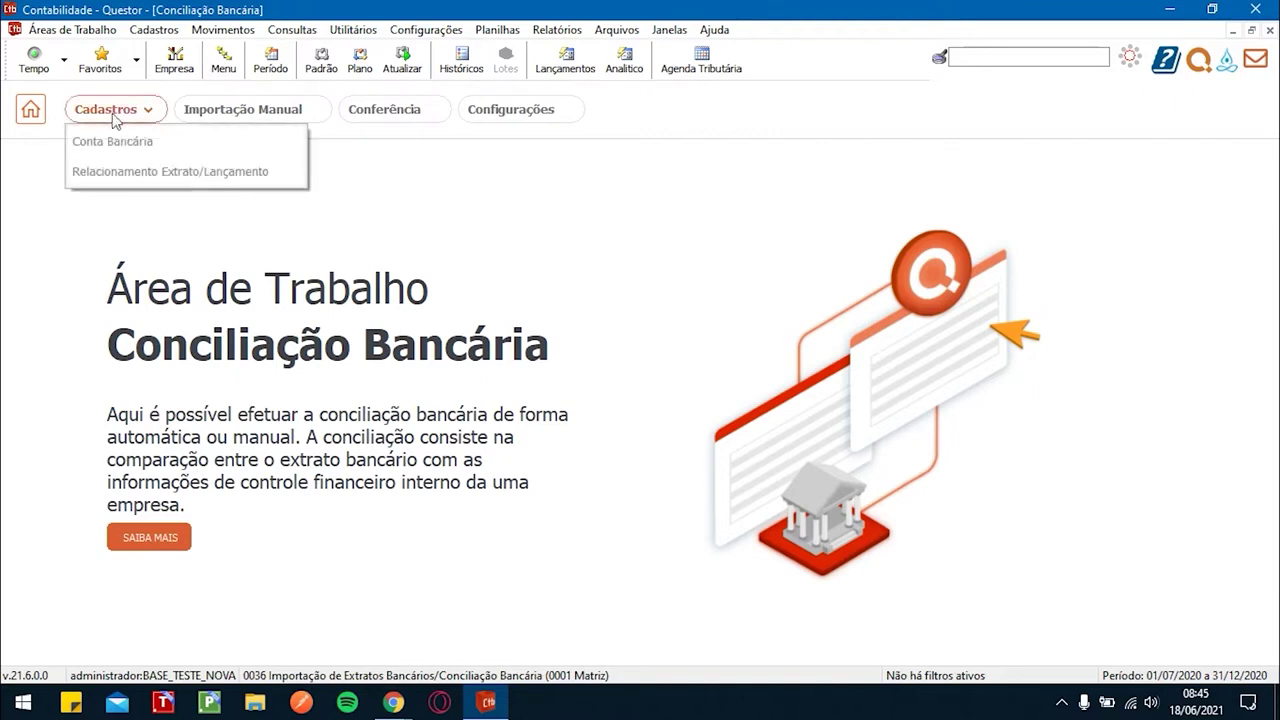
left_click(240, 142)
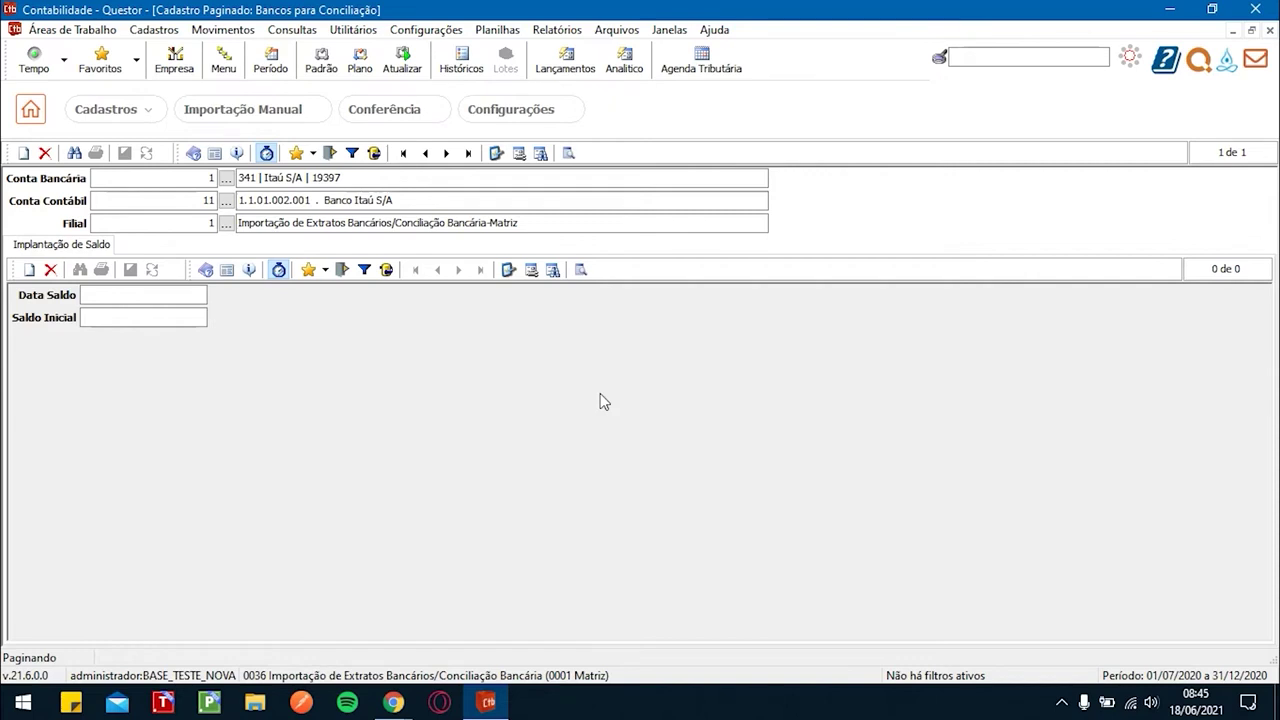
left_click(175, 177)
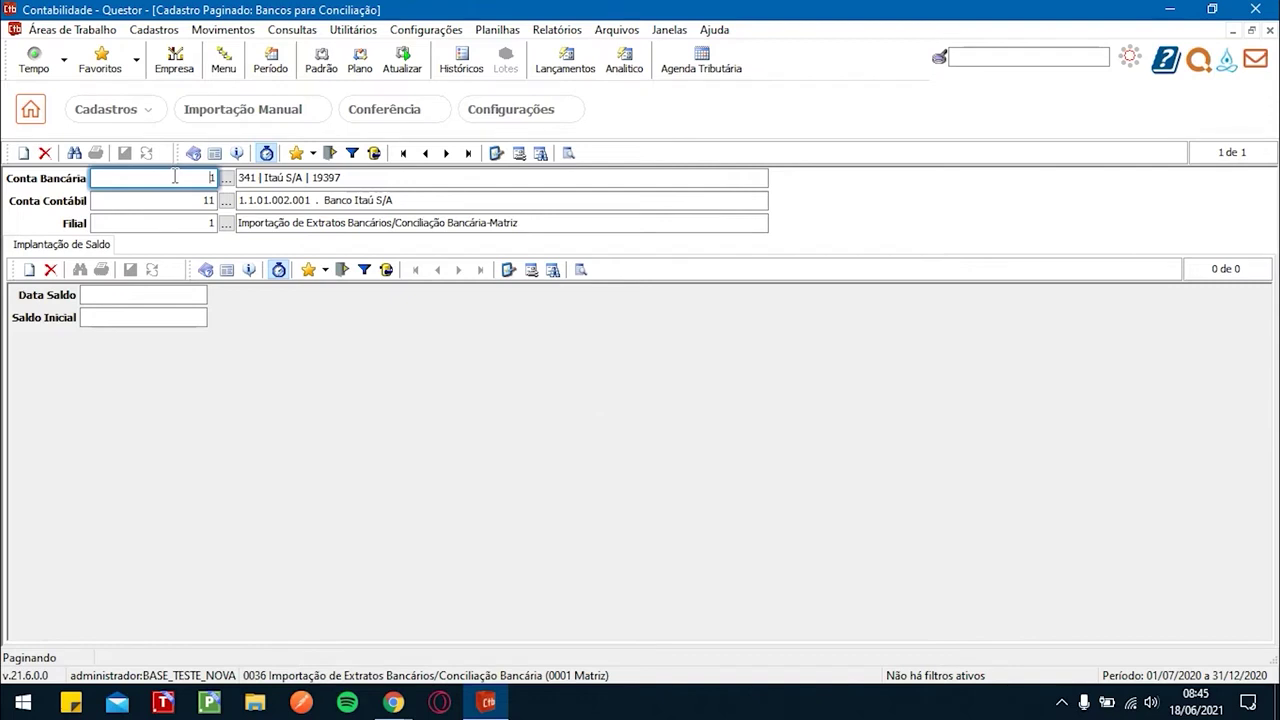
left_click(172, 200)
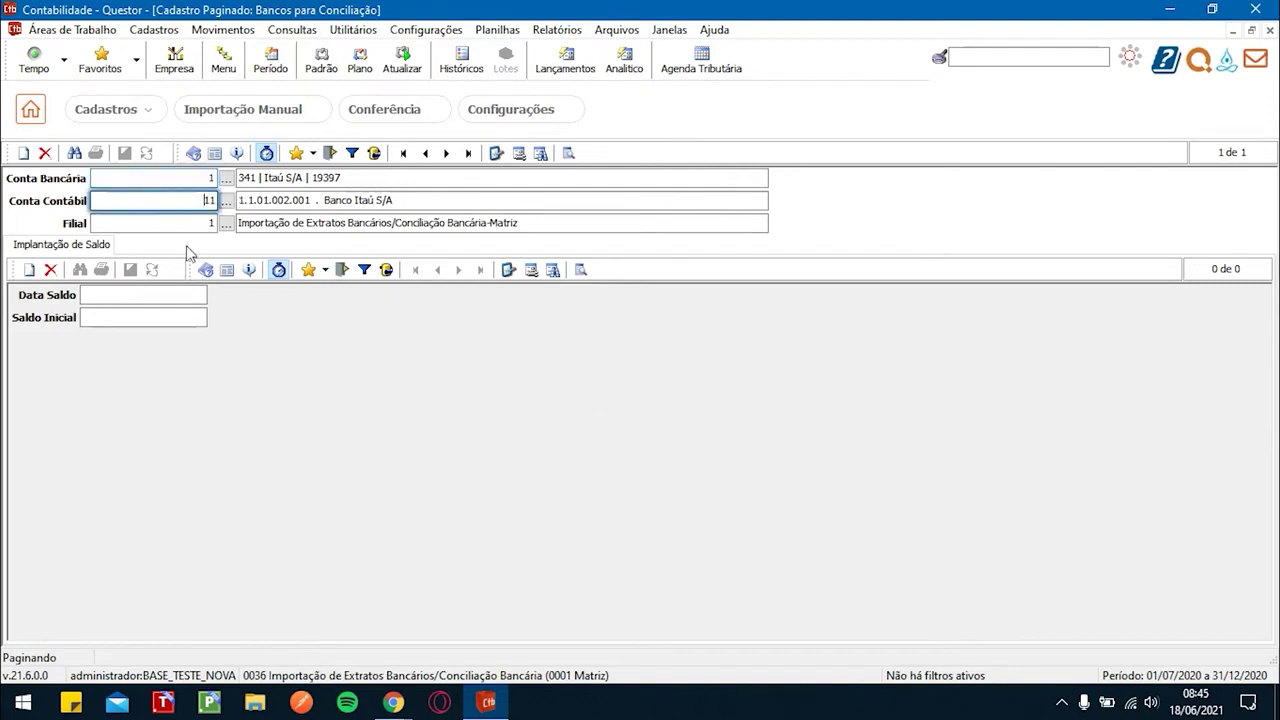
left_click(178, 223)
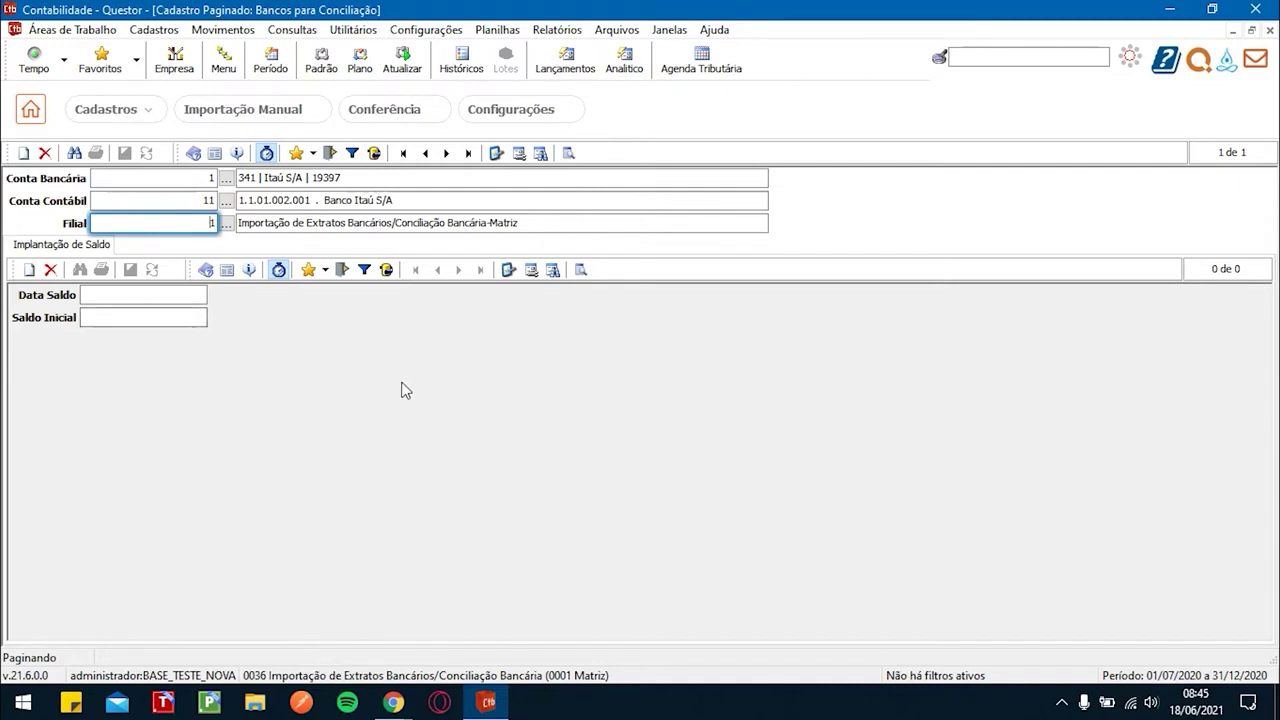
left_click(163, 294)
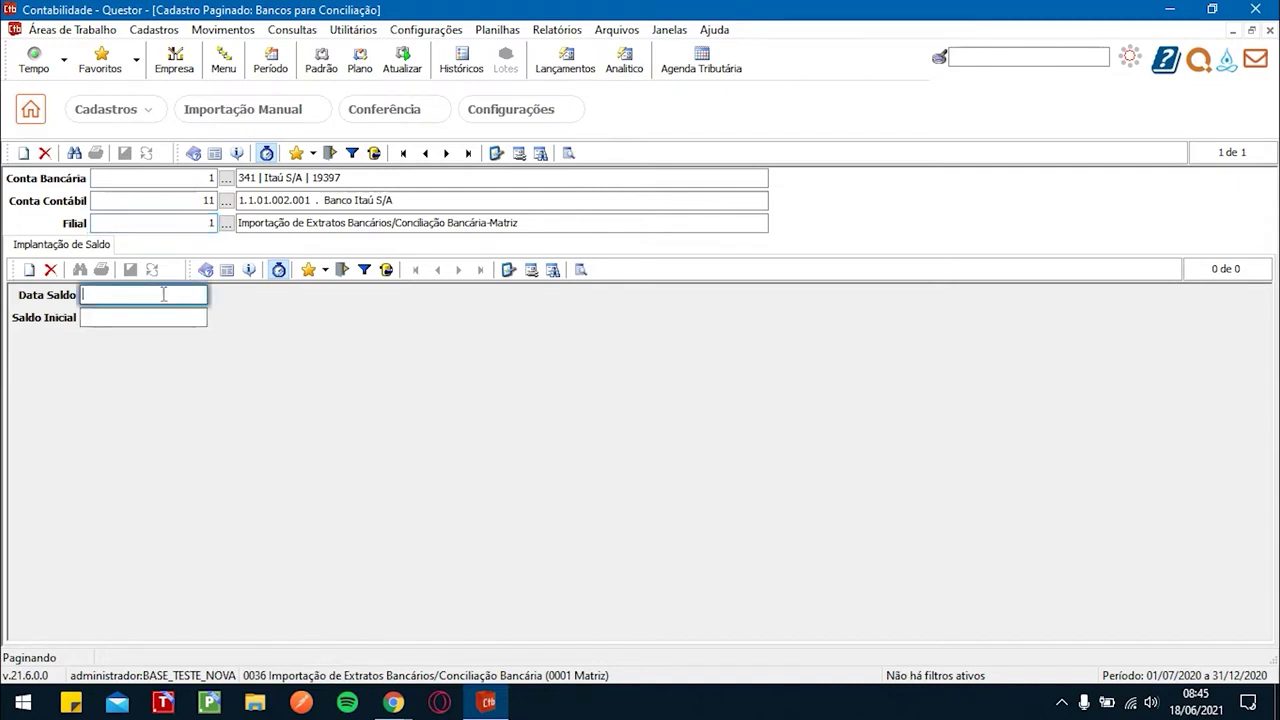
left_click(151, 316)
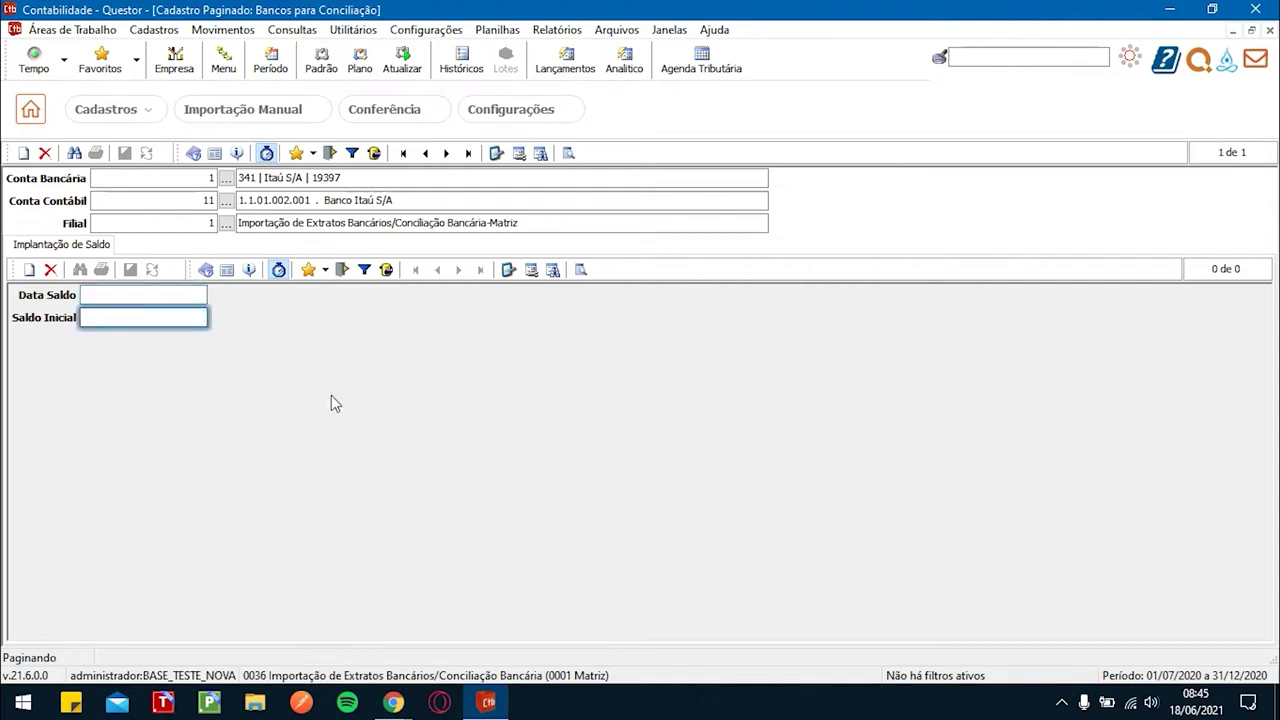
left_click(29, 110)
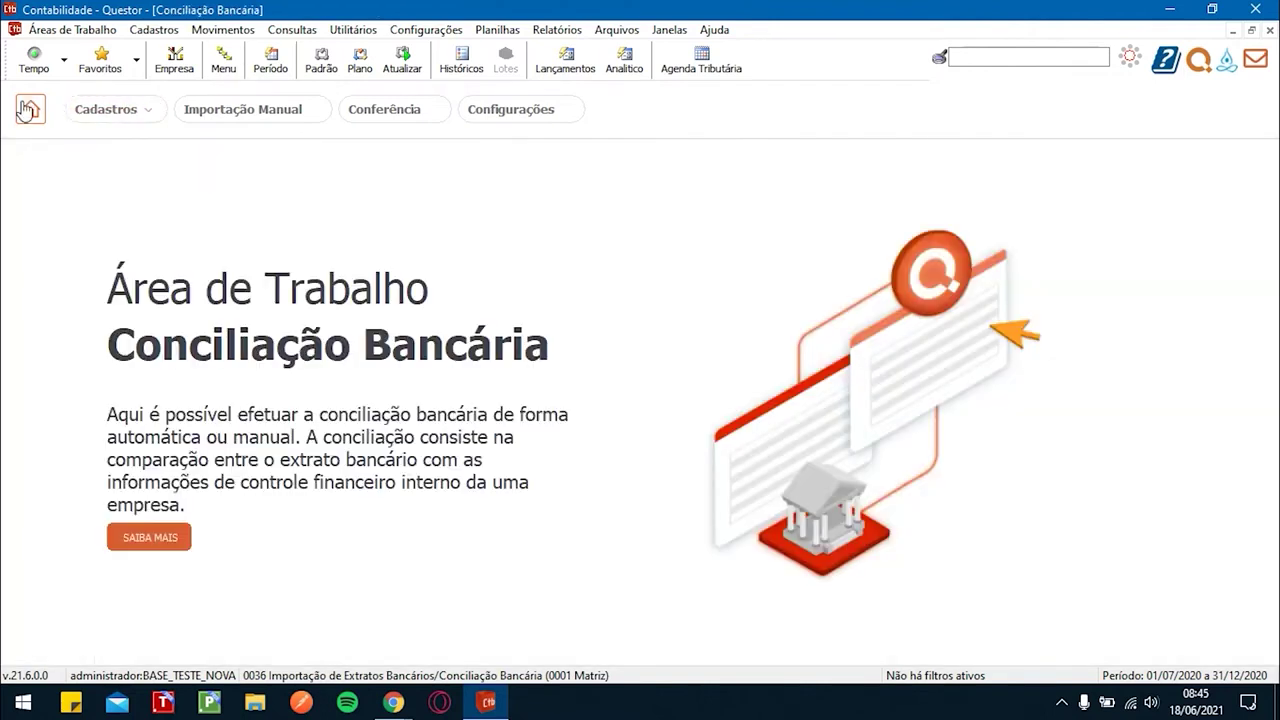
Step: Examine the Relacionamento Extrato/Lançamento record's history, bank description, counterpart account and Avaliar Descrição options, and return to the work area home
left_click(146, 112)
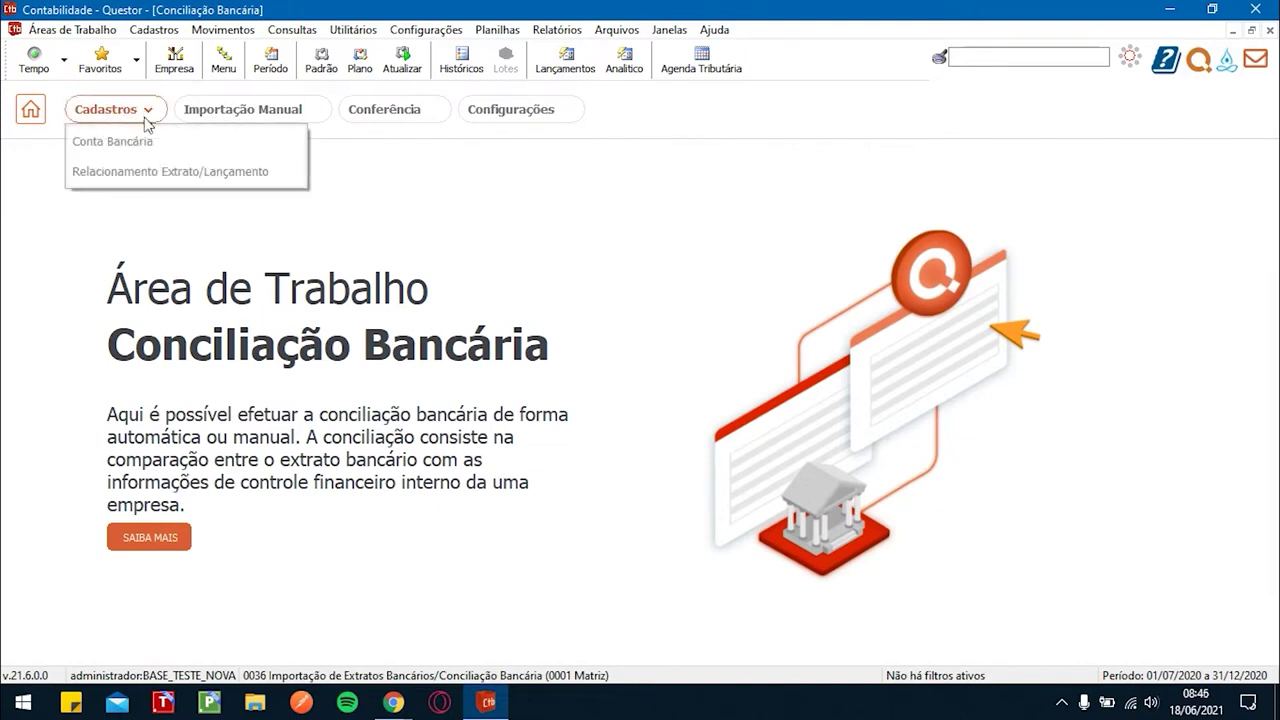
left_click(293, 172)
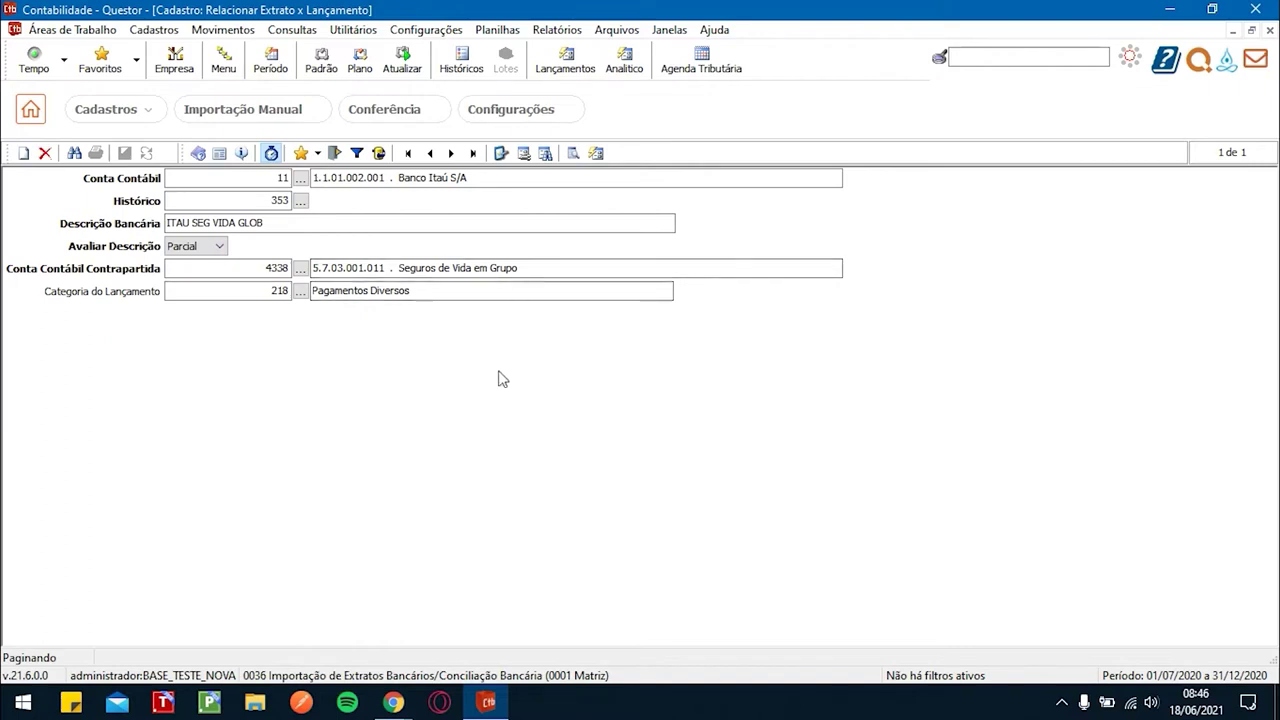
left_click(243, 200)
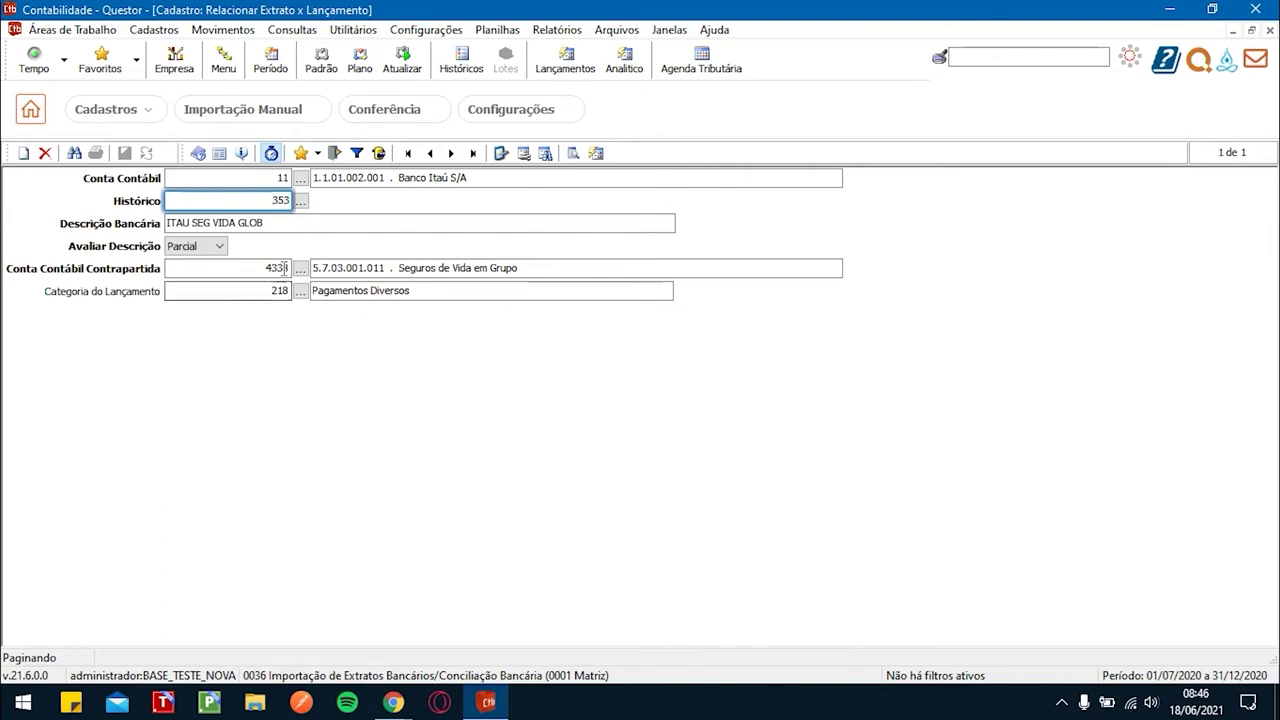
left_click_drag(262, 222, 165, 222)
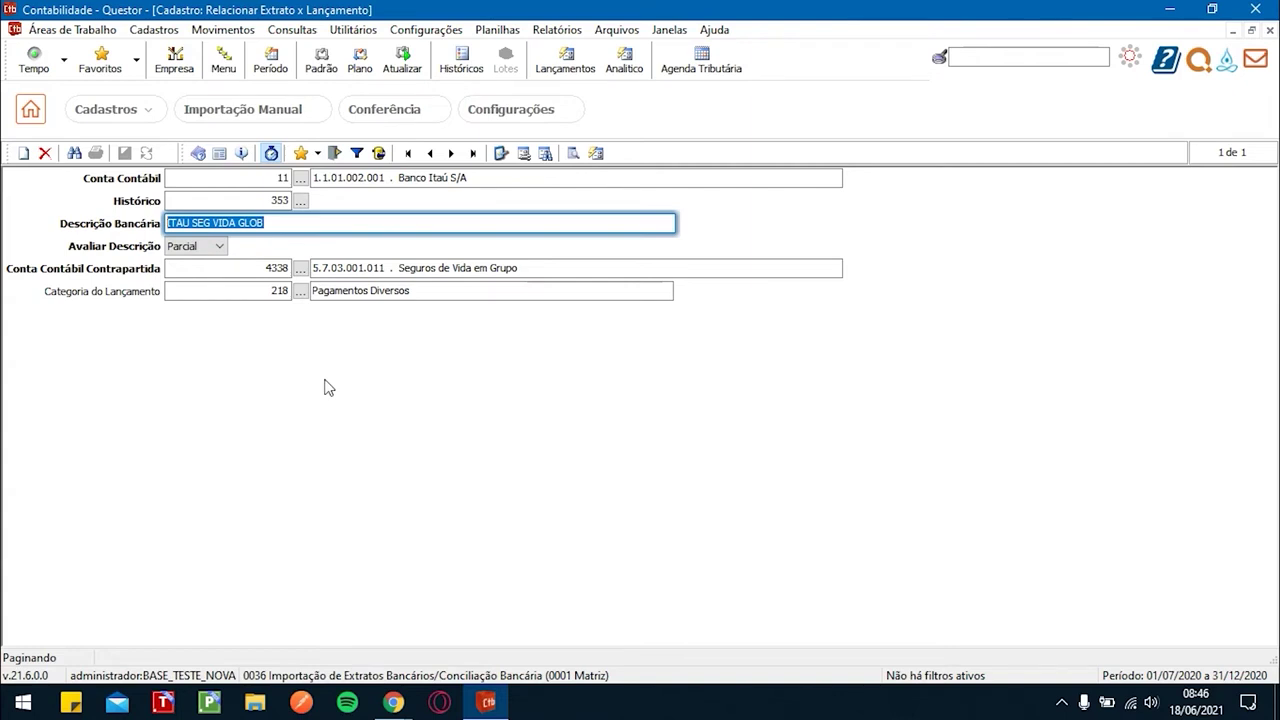
left_click(268, 201)
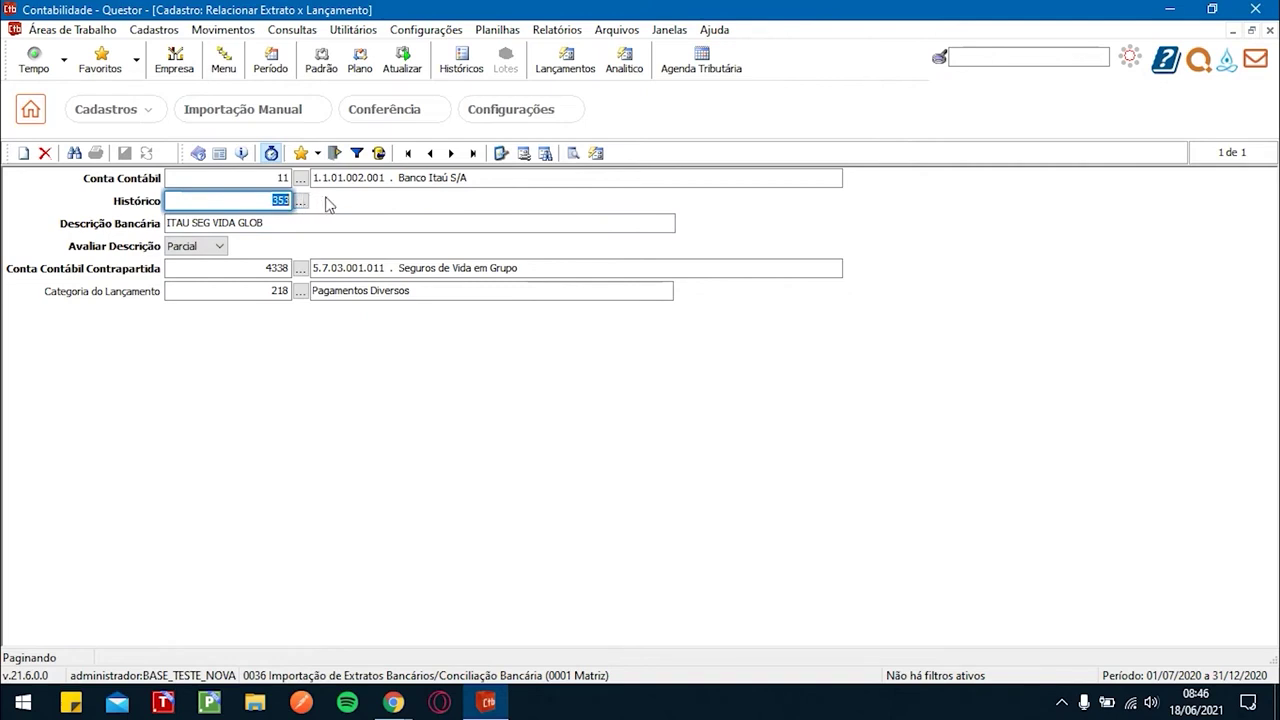
left_click(253, 270)
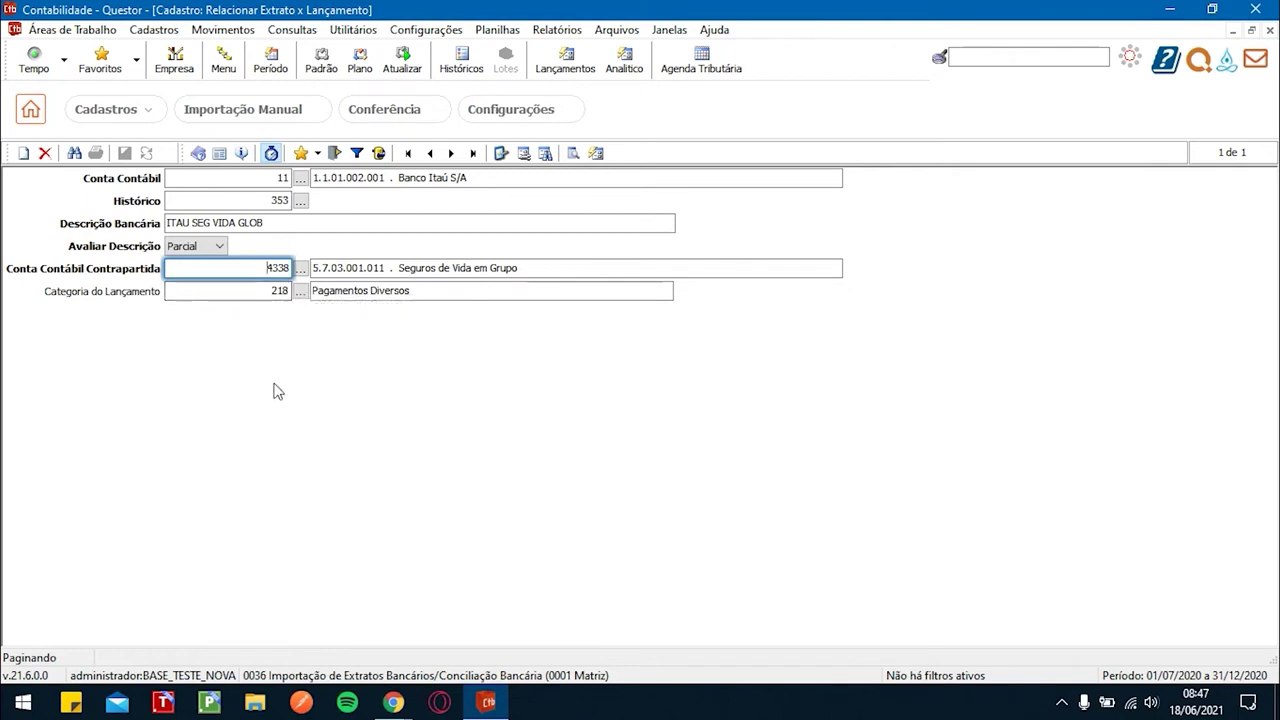
left_click(222, 247)
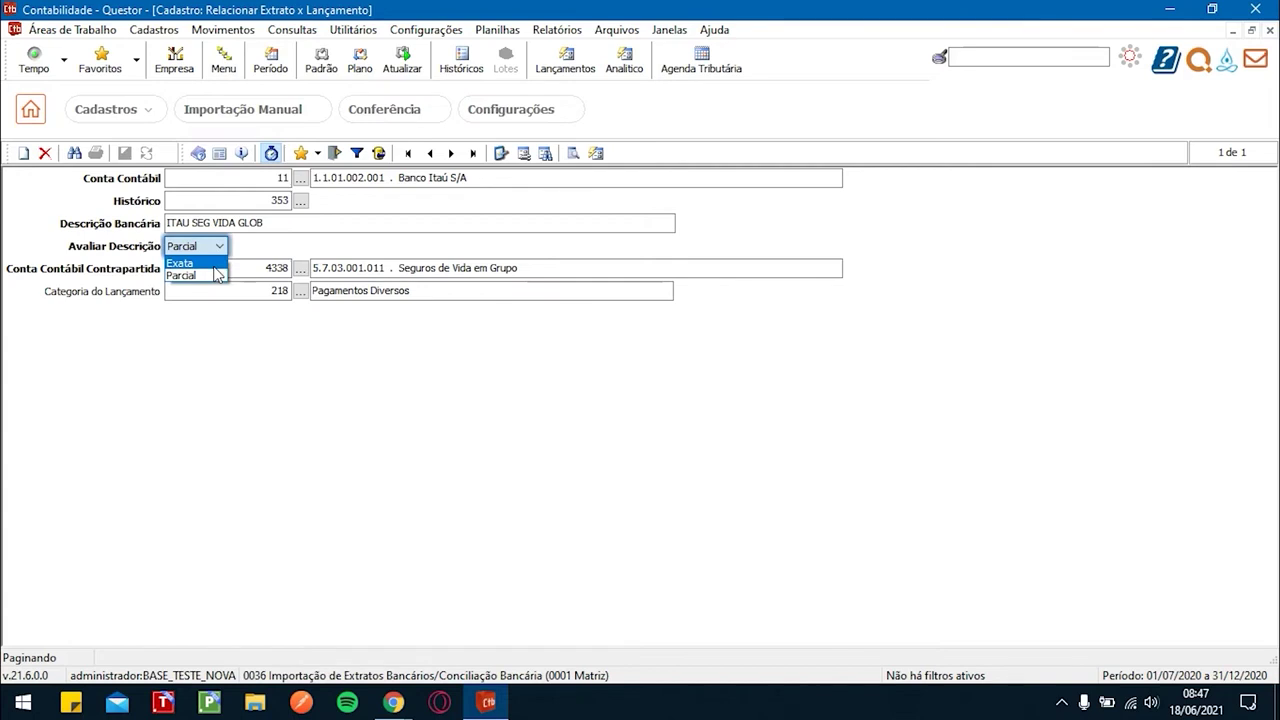
left_click(215, 275)
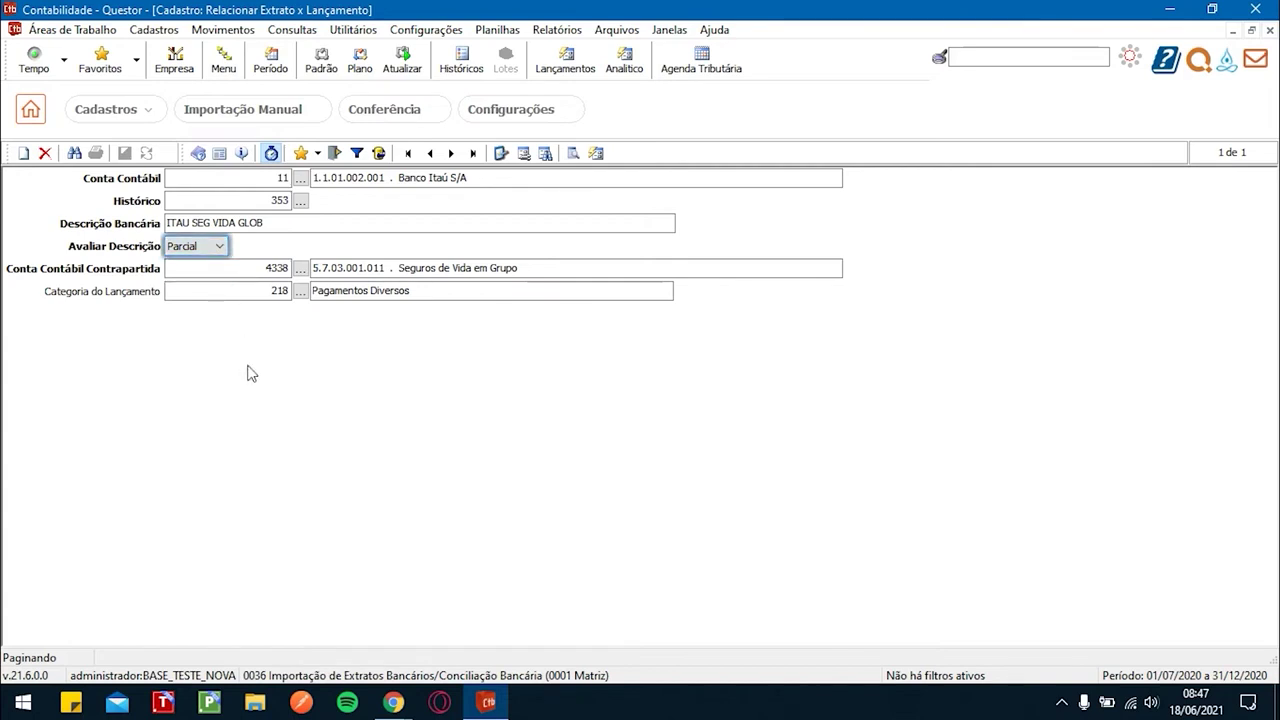
left_click(31, 111)
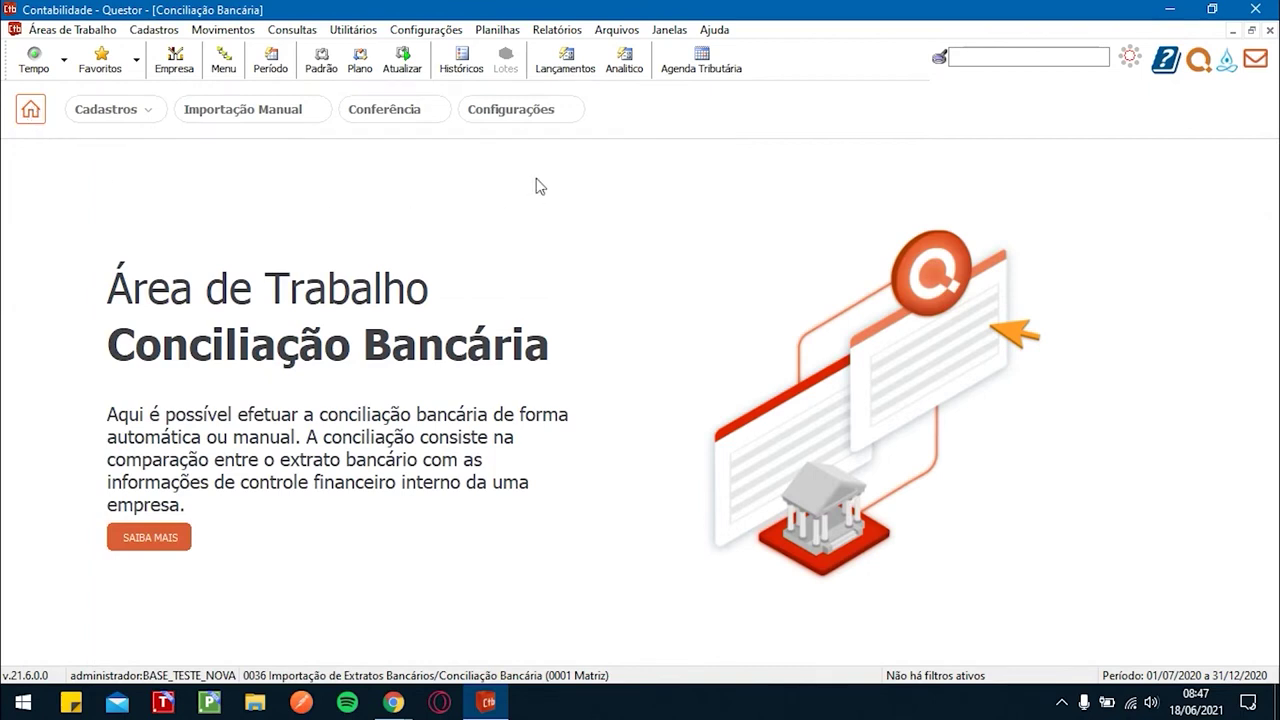
Step: Open the reconciliation configuration and set Gerar Lançamento Automático to Não
left_click(547, 112)
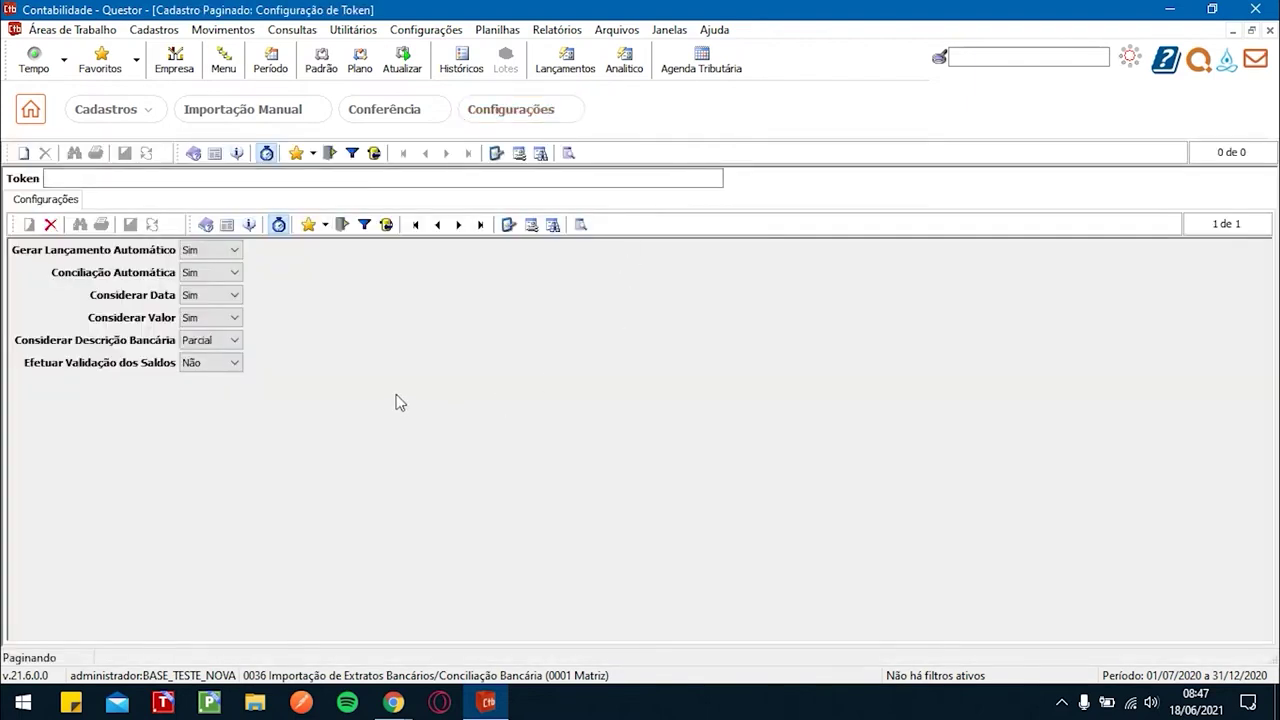
left_click(236, 251)
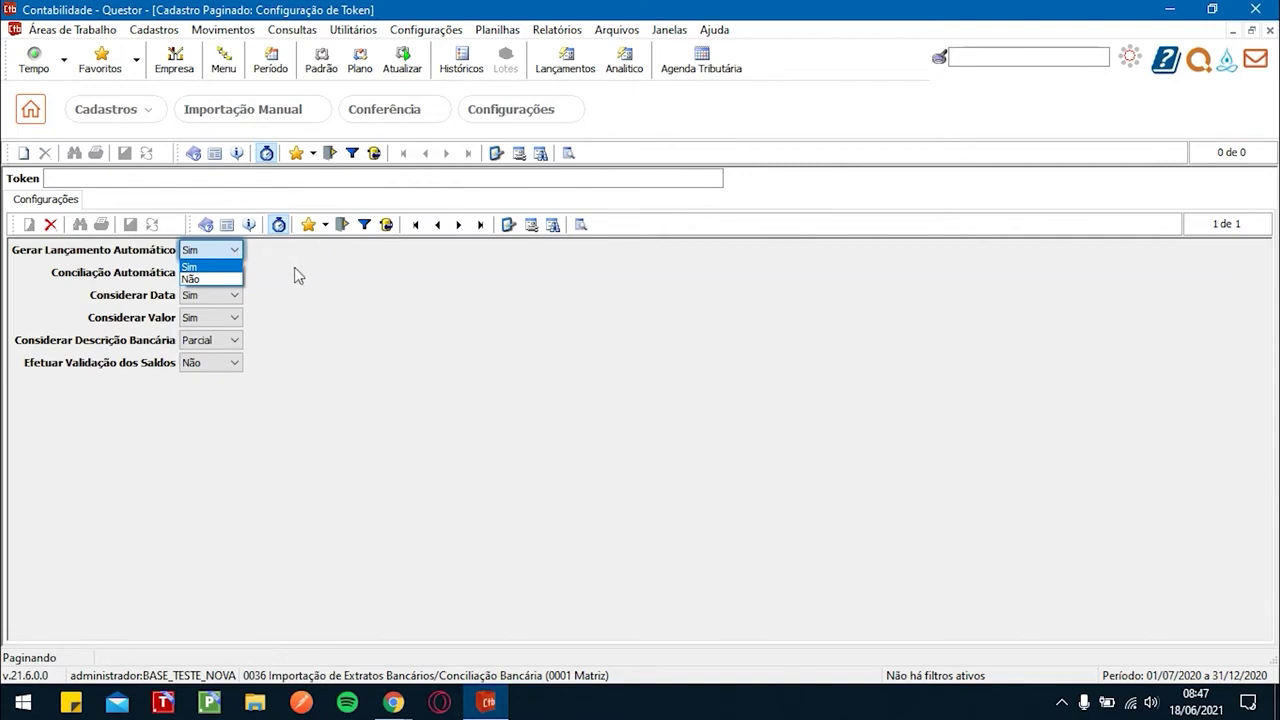
left_click(323, 287)
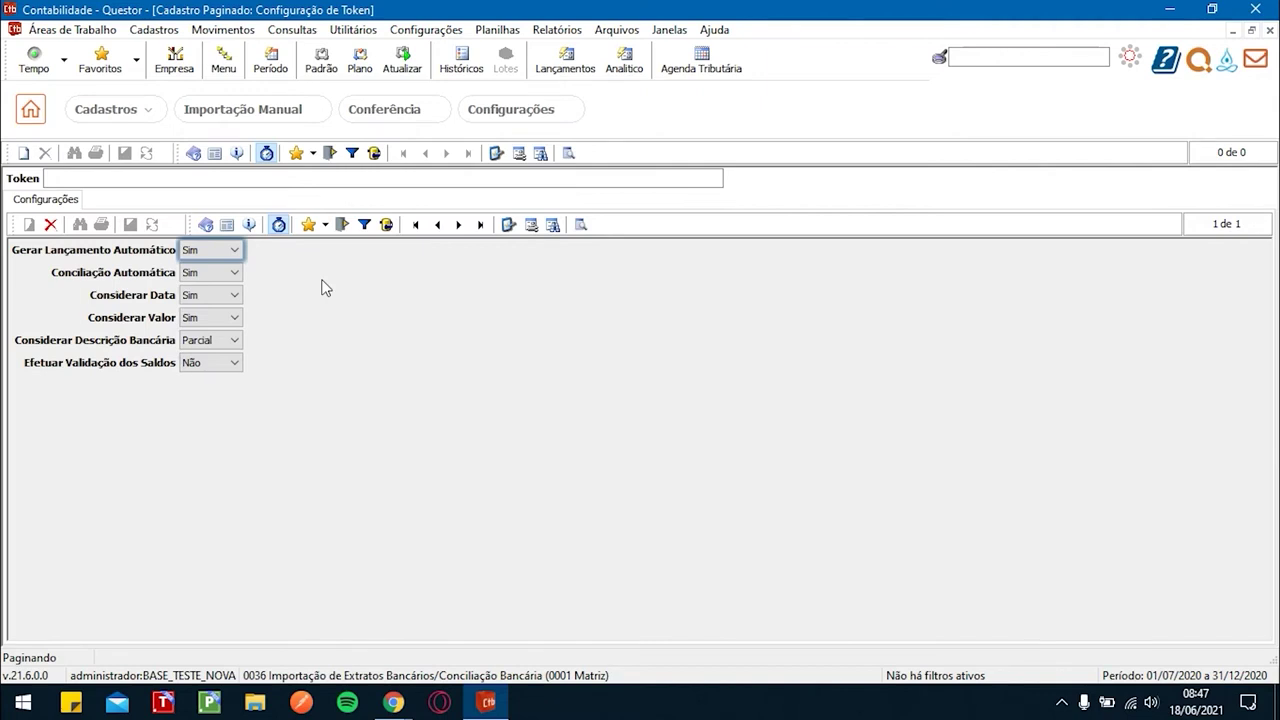
left_click(236, 249)
left_click(231, 280)
Step: Try Conciliação Automática set to Não, and restore it to Sim
left_click(234, 273)
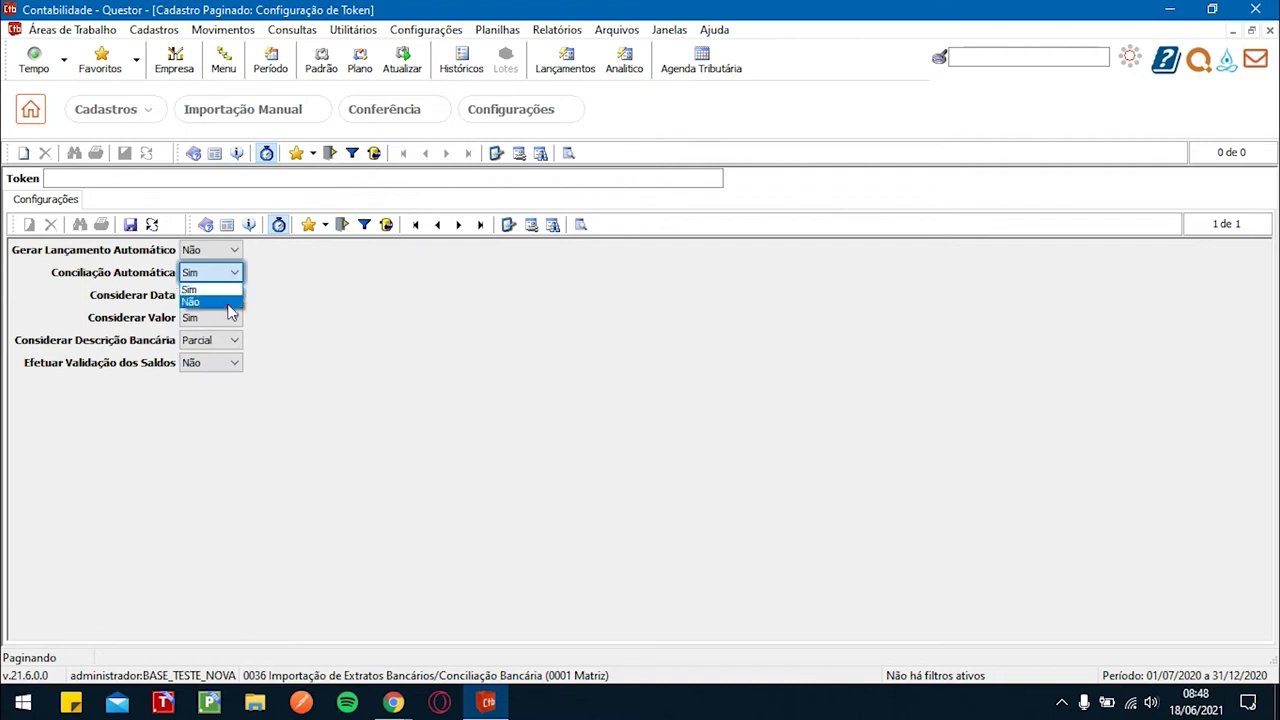
left_click(237, 304)
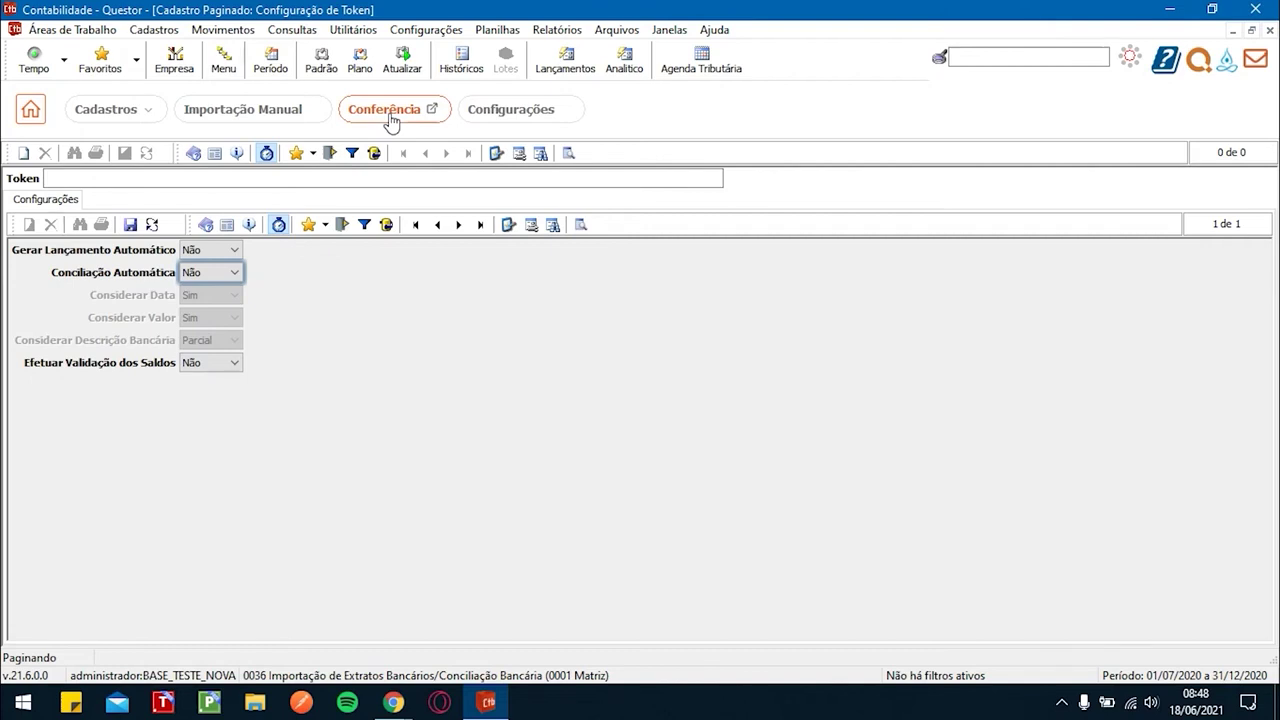
left_click(234, 275)
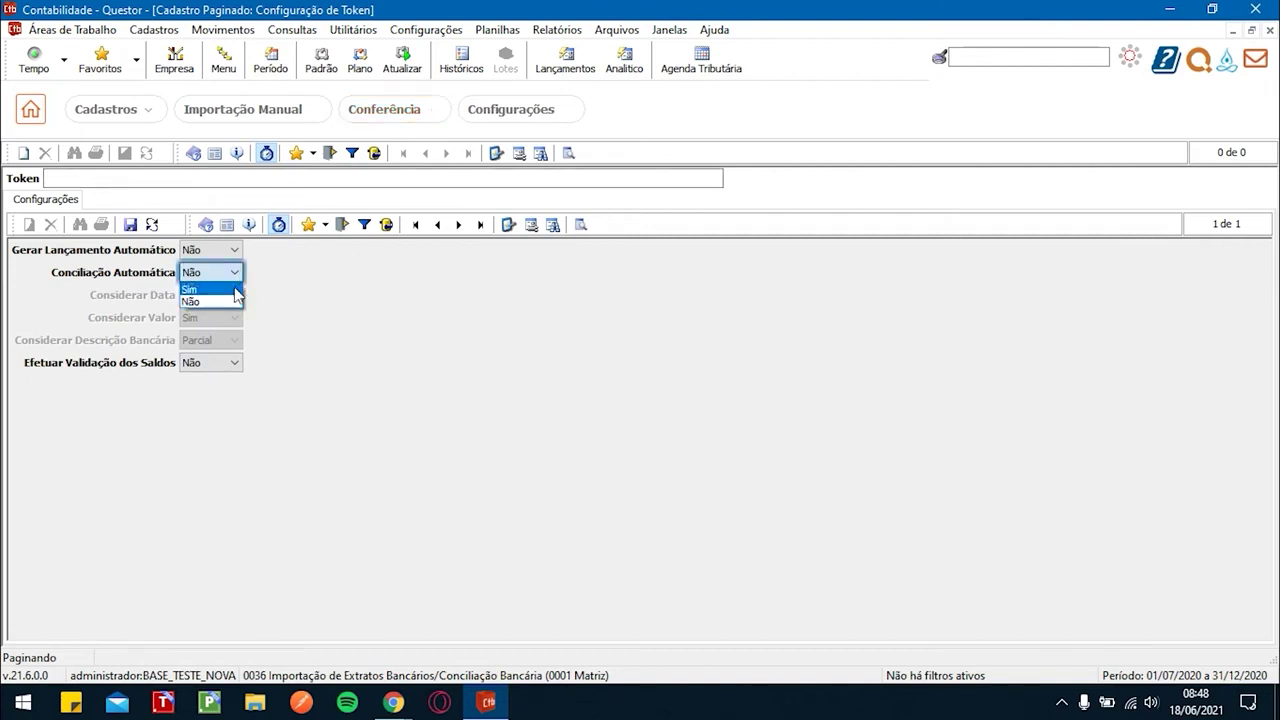
left_click(225, 291)
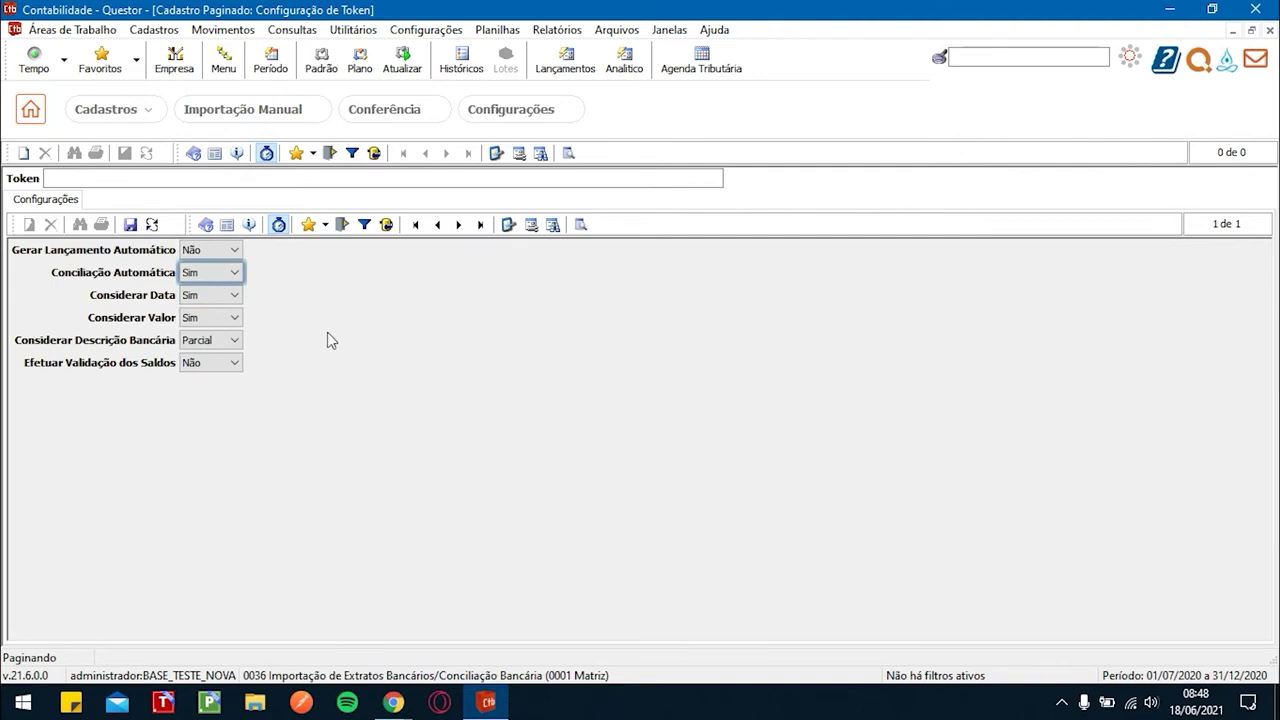
Step: Examine the available options for Considerar Data, Considerar Valor and Considerar Descrição Bancária without changing them
left_click(236, 294)
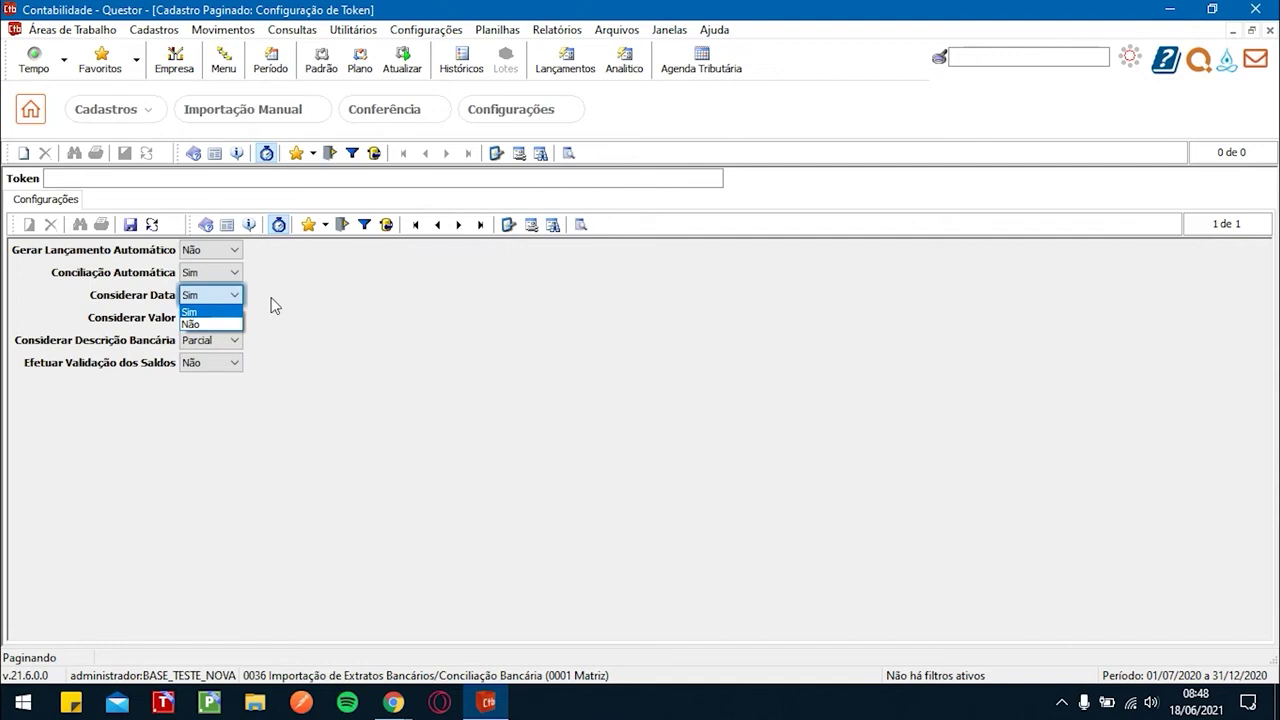
left_click(275, 305)
left_click(236, 318)
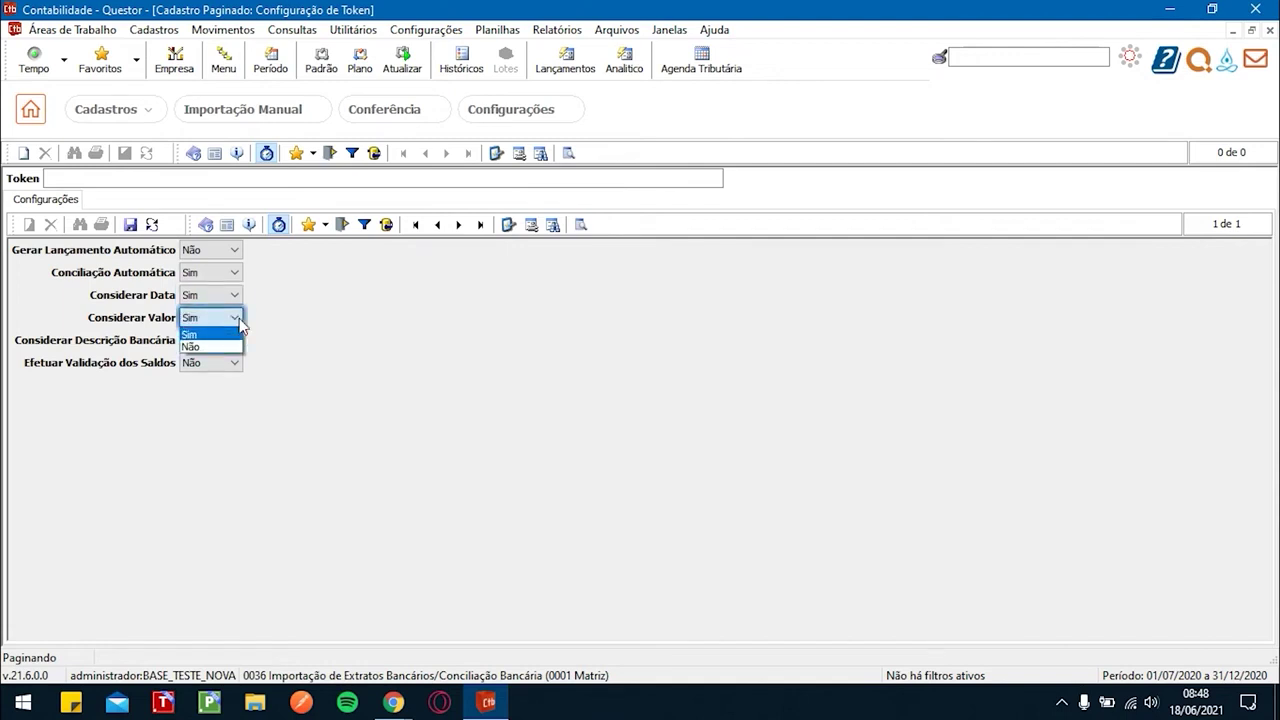
left_click(286, 318)
left_click(235, 341)
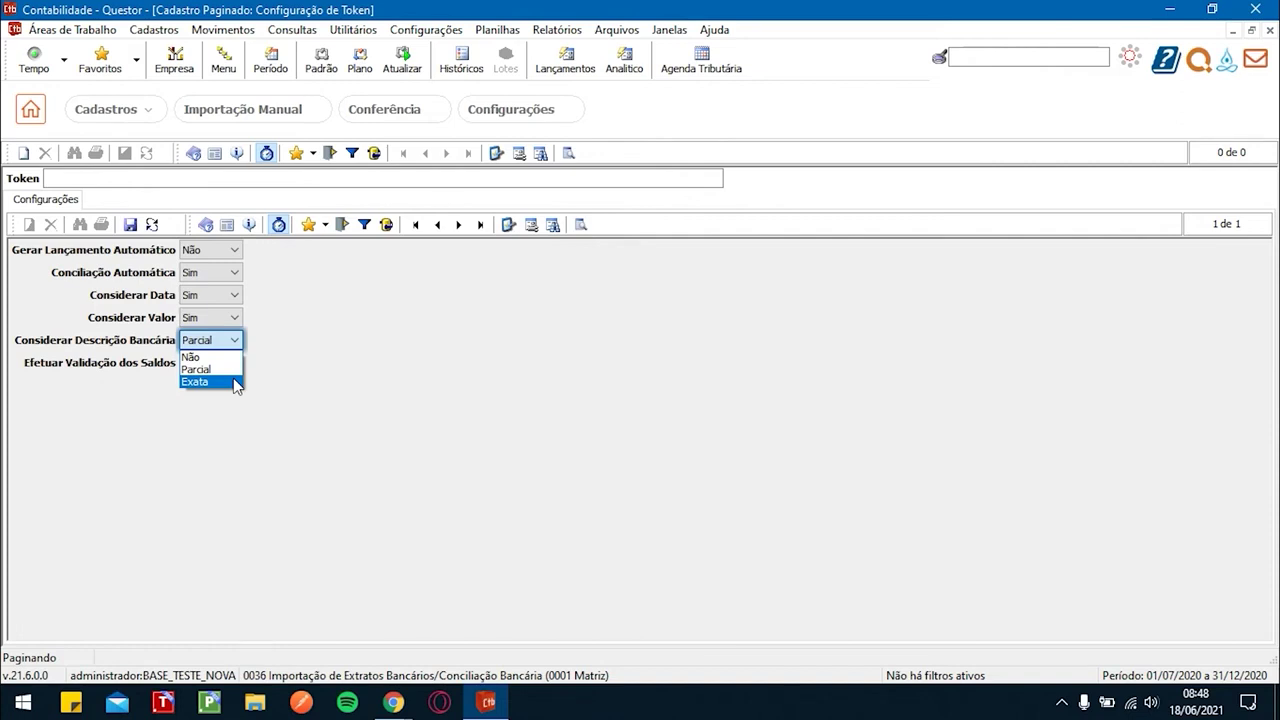
left_click(349, 380)
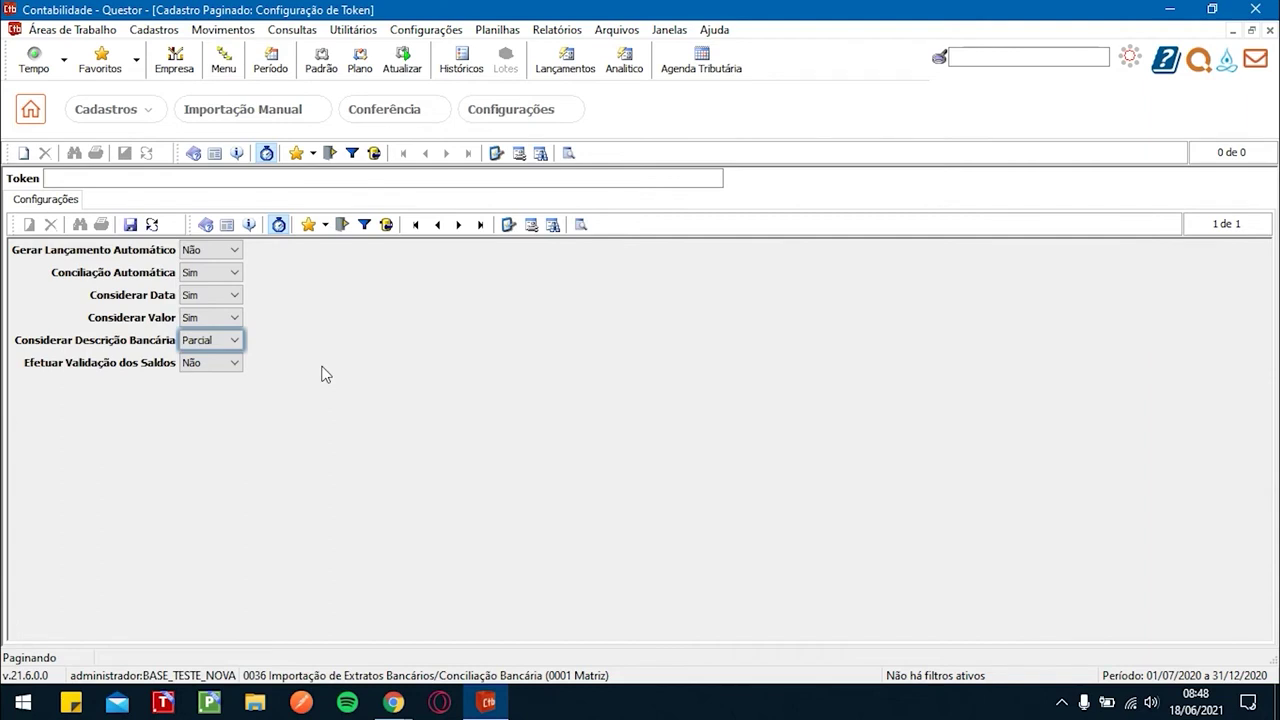
Step: Save the configuration with Considerar Descrição Bancária set to Não, and check the Efetuar Validação dos Saldos options
left_click(235, 340)
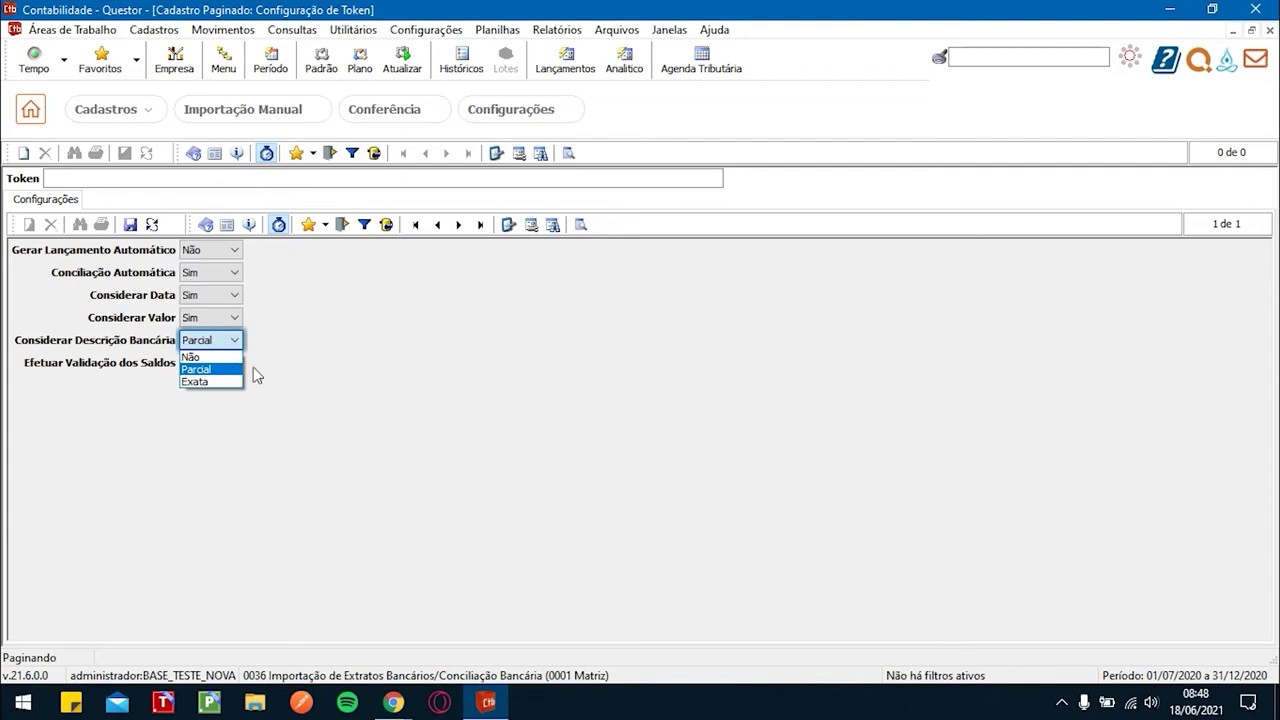
left_click(232, 370)
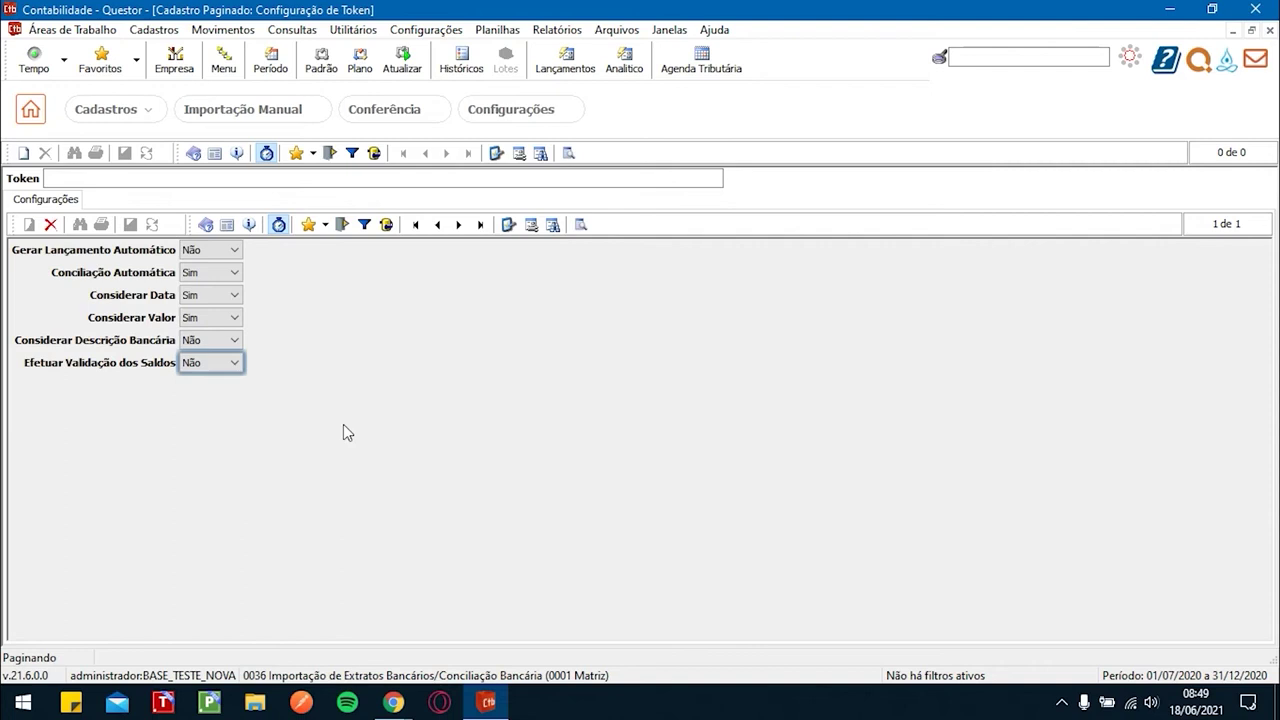
left_click(238, 369)
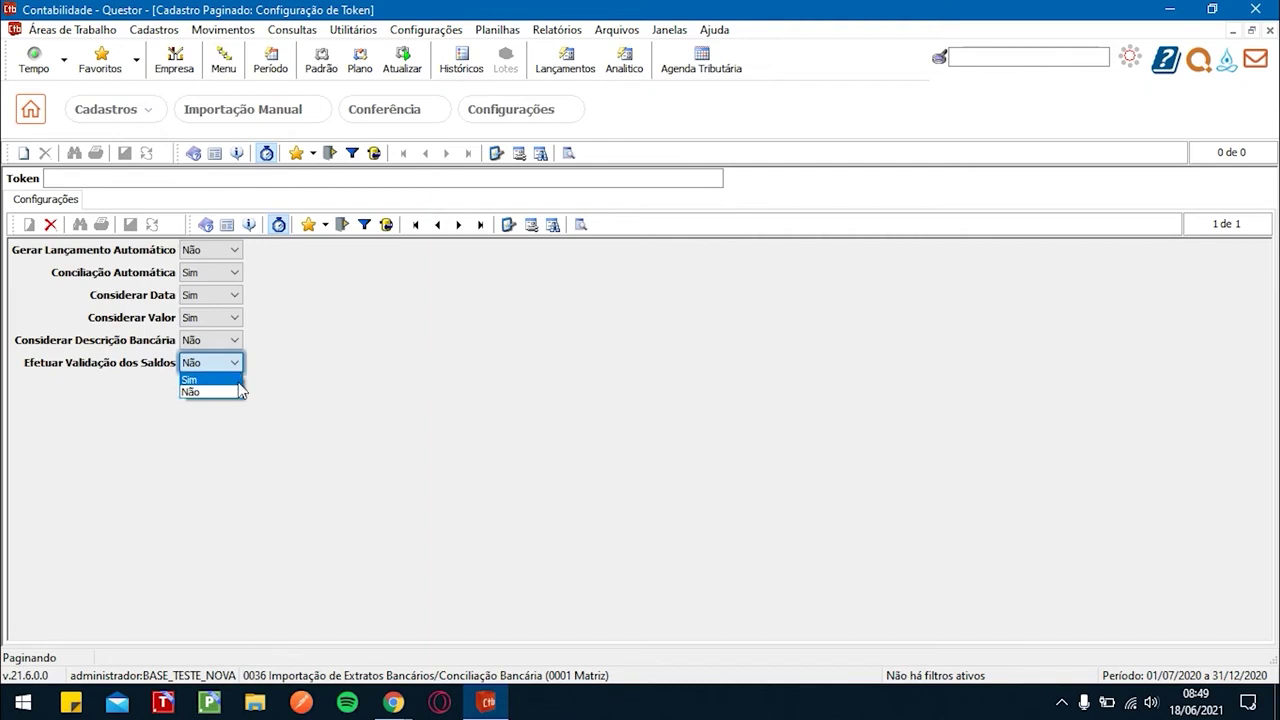
left_click(298, 410)
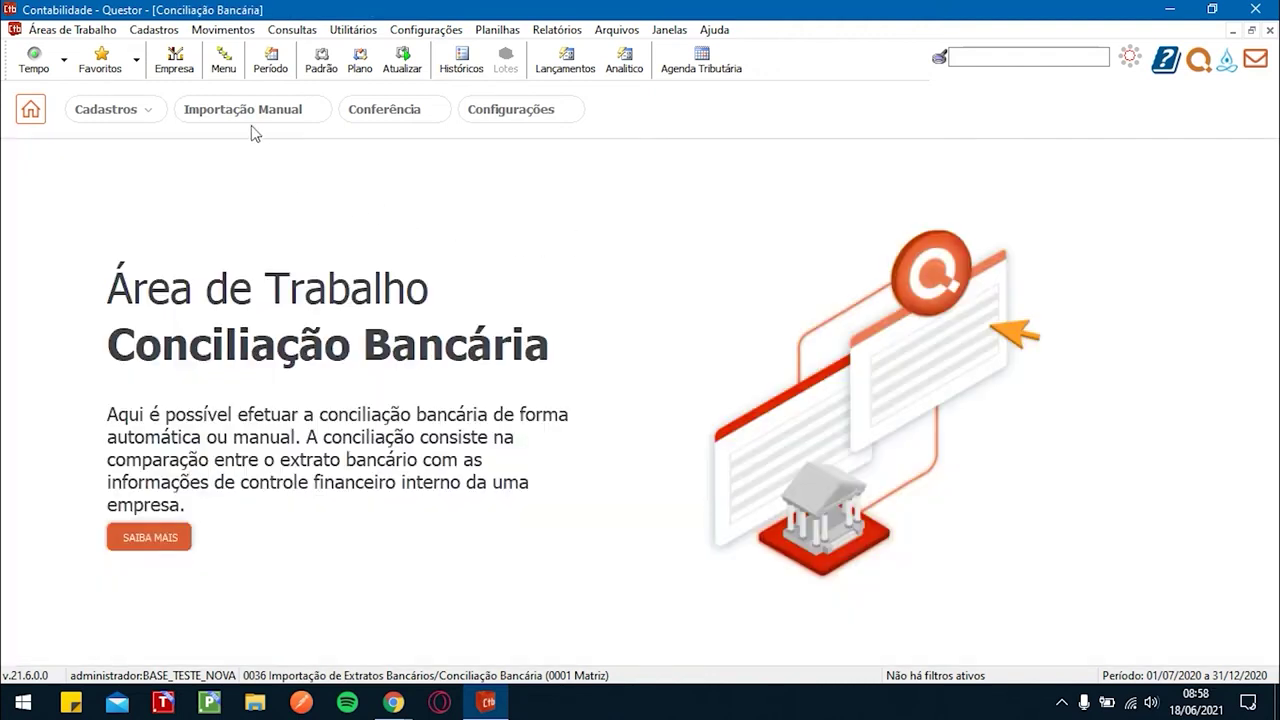
Step: Try to manually import the single statement file EXTRATO-INTER.ofx, with Tipo do Local kept as Arquivo Único
left_click(238, 111)
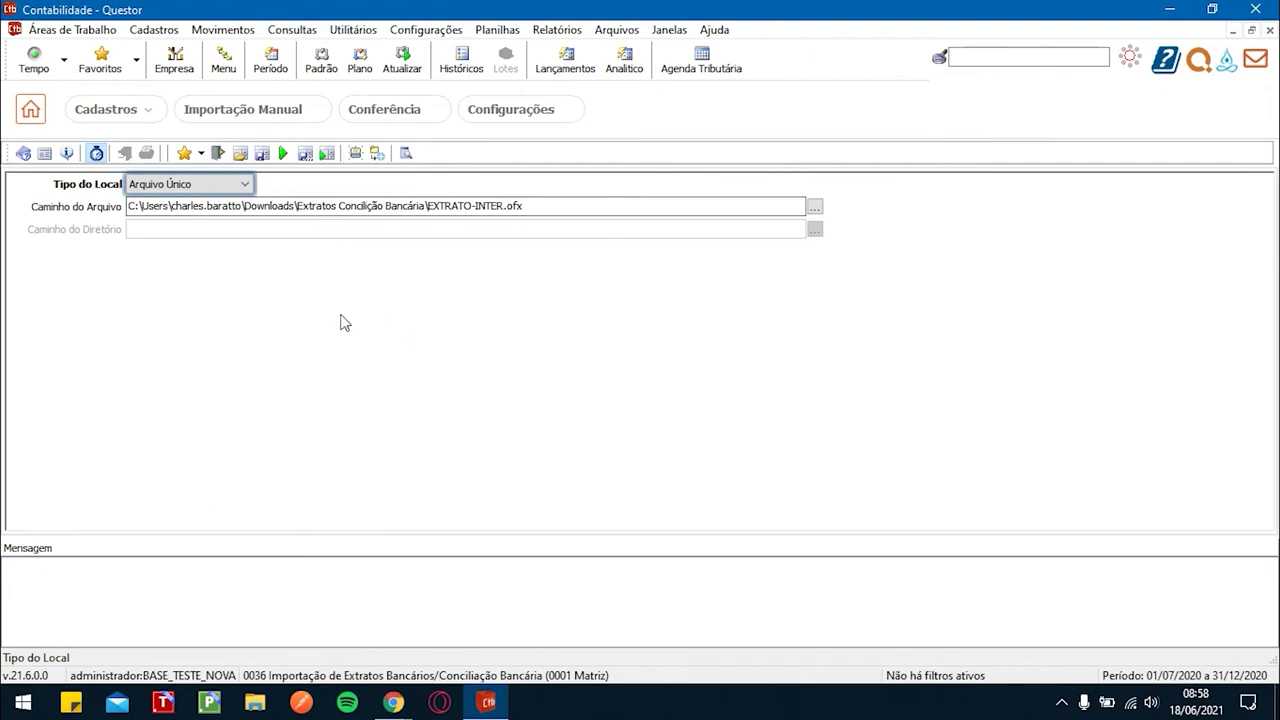
left_click(217, 189)
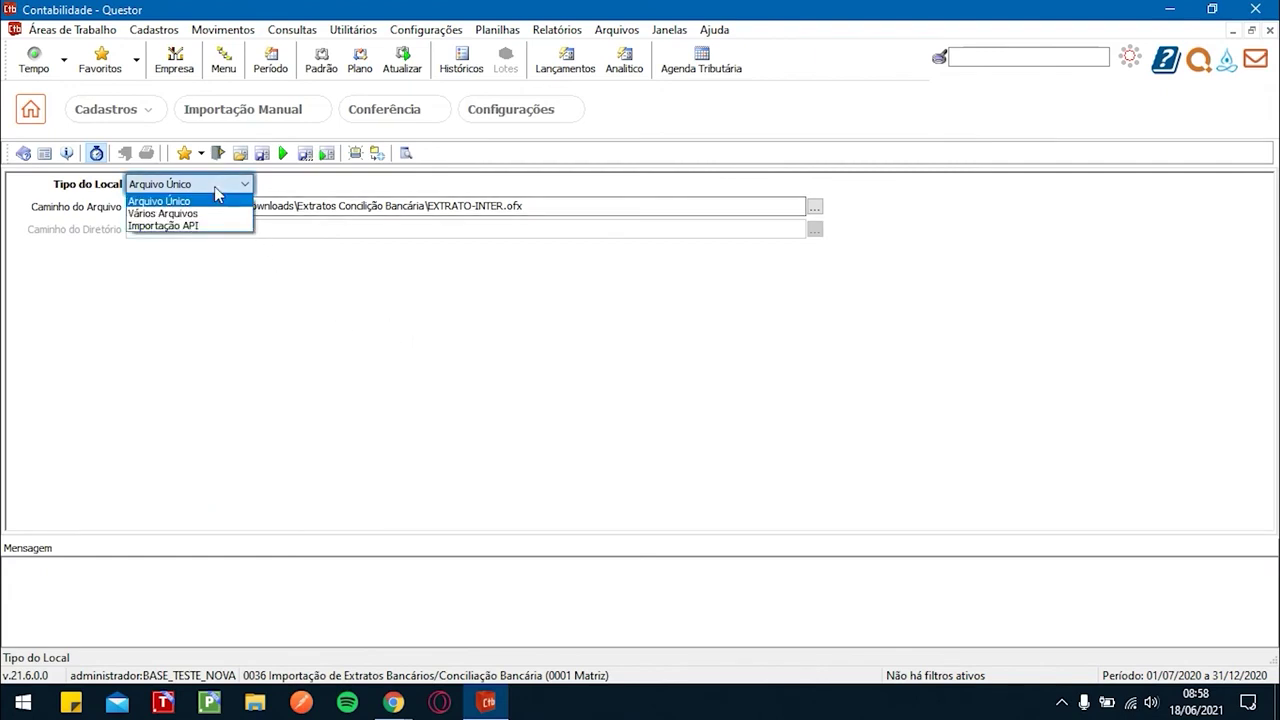
left_click(215, 189)
left_click(548, 206)
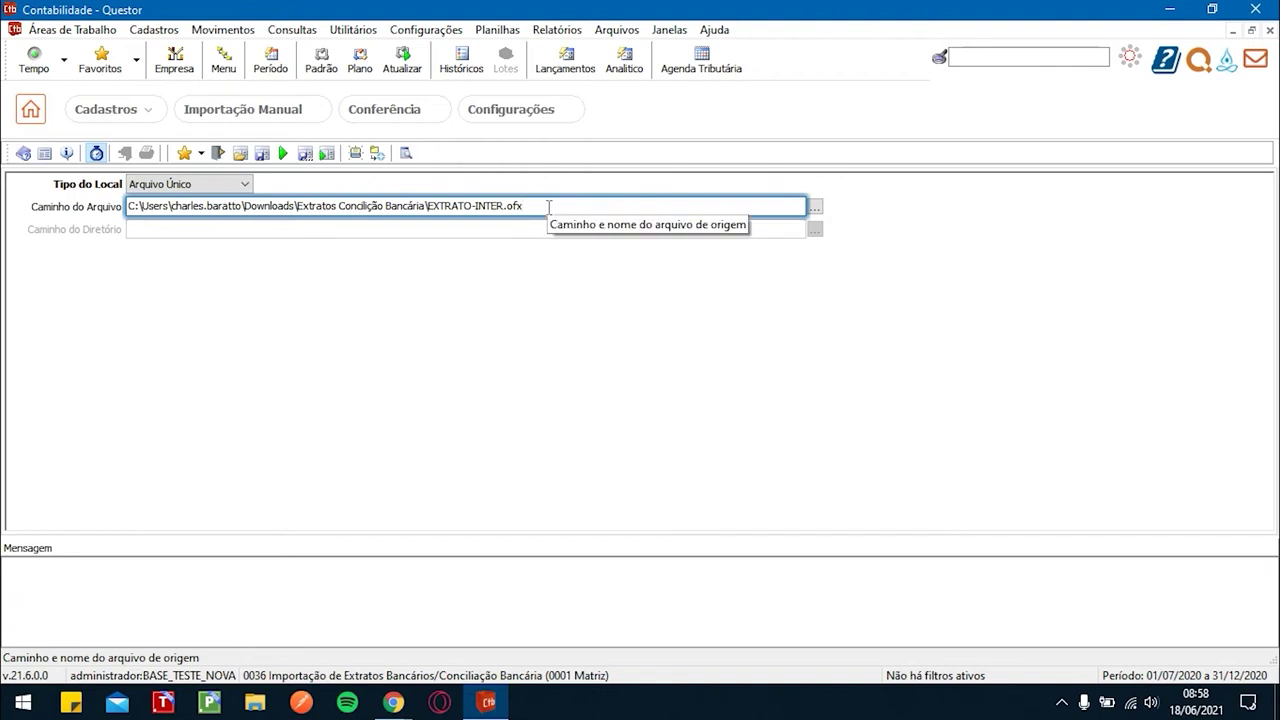
left_click(283, 153)
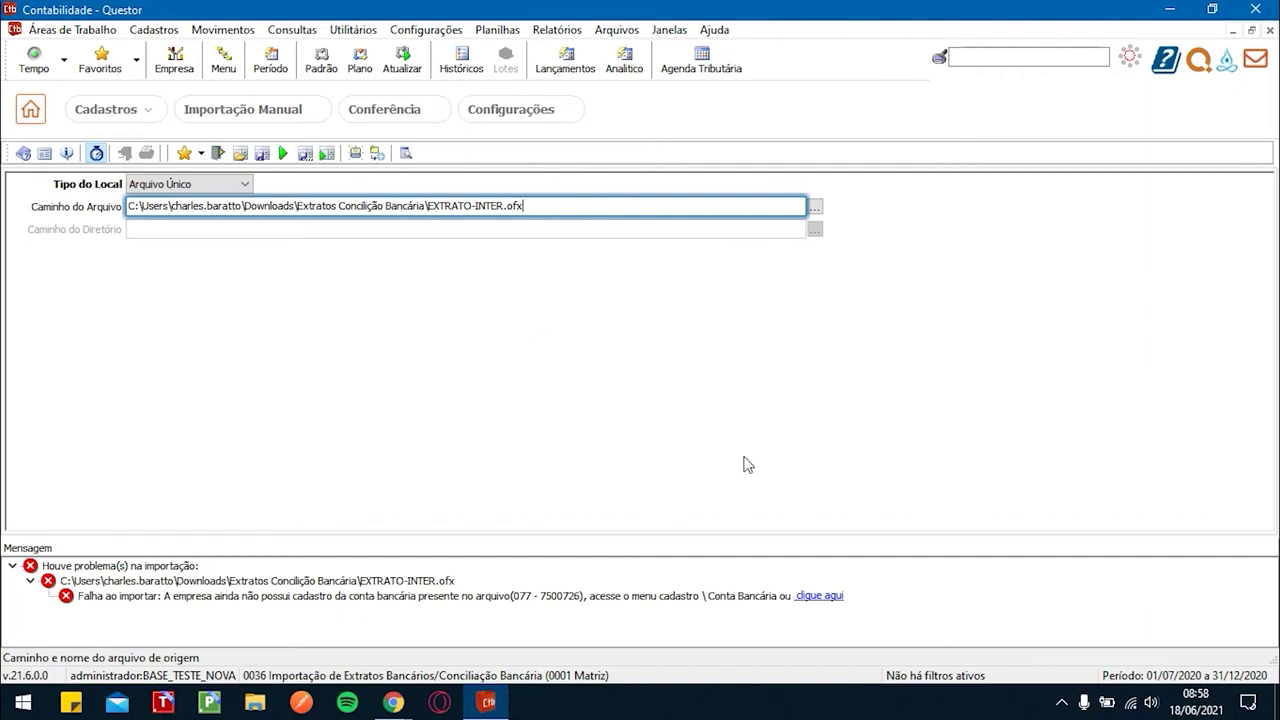
Step: Follow the import message's link to the Conta Bancária registration and start a new Banco Inter record with Agência 123
left_click(815, 596)
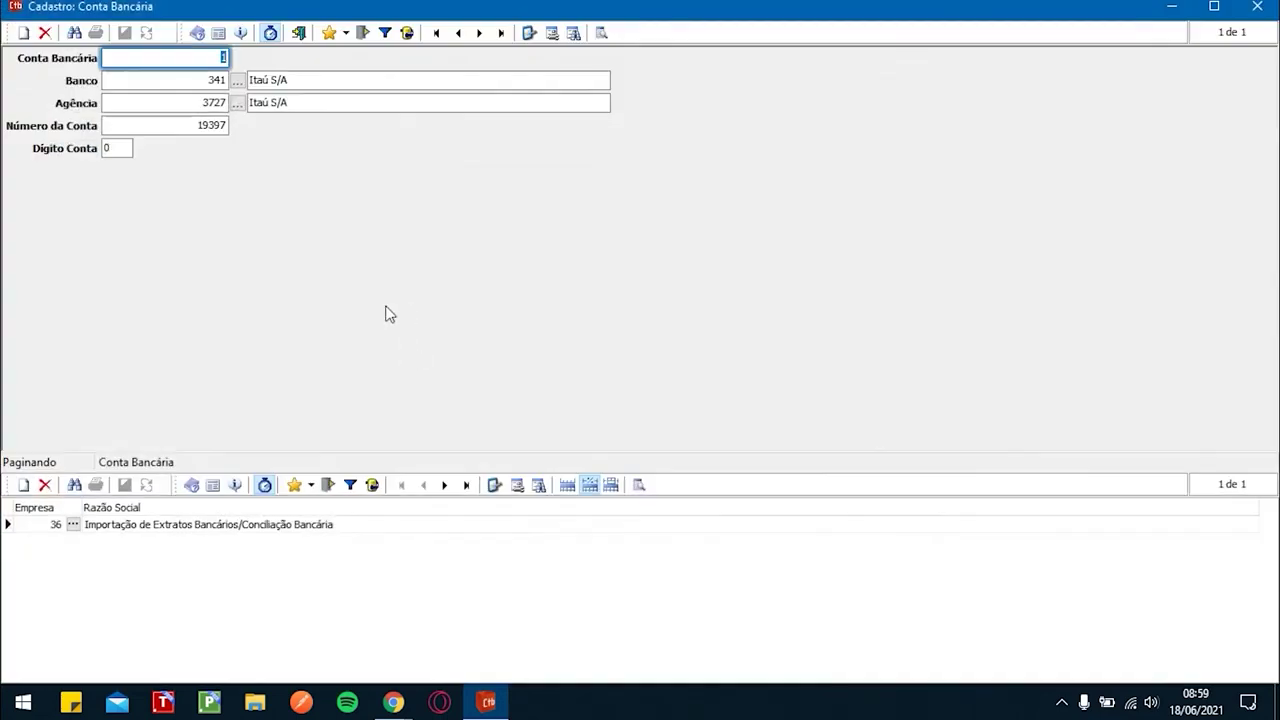
left_click(22, 34)
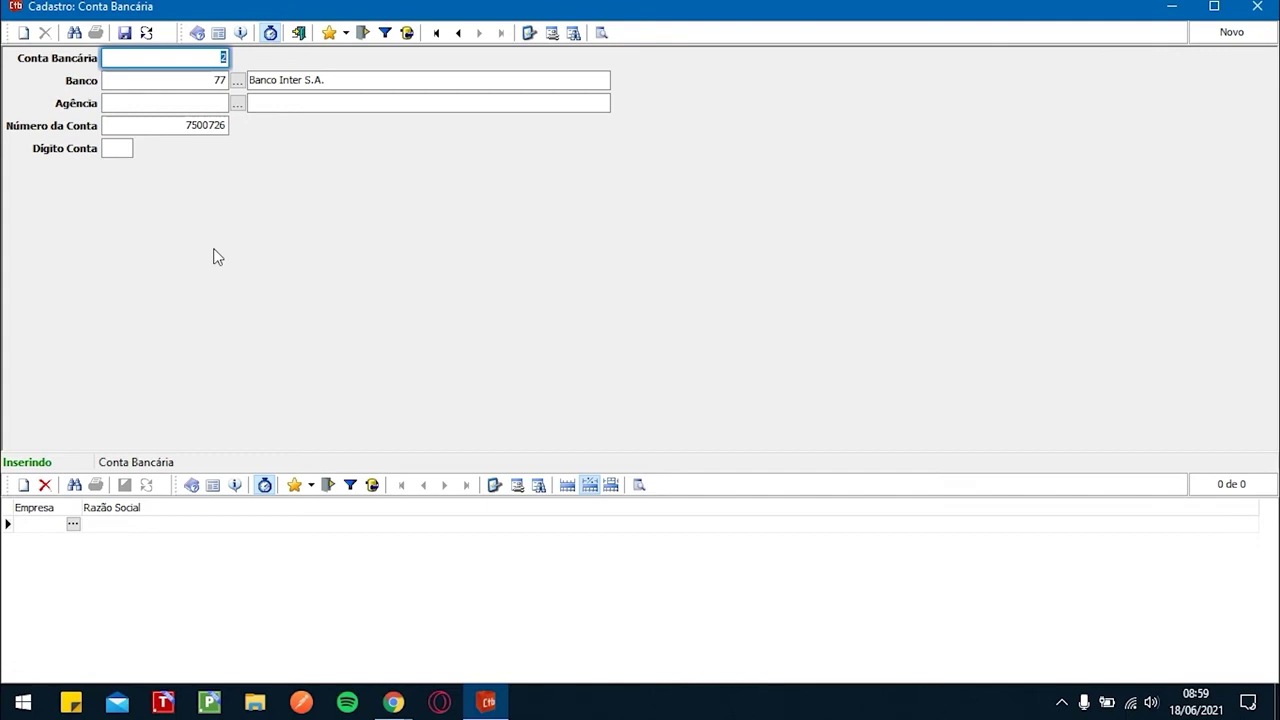
left_click(187, 103)
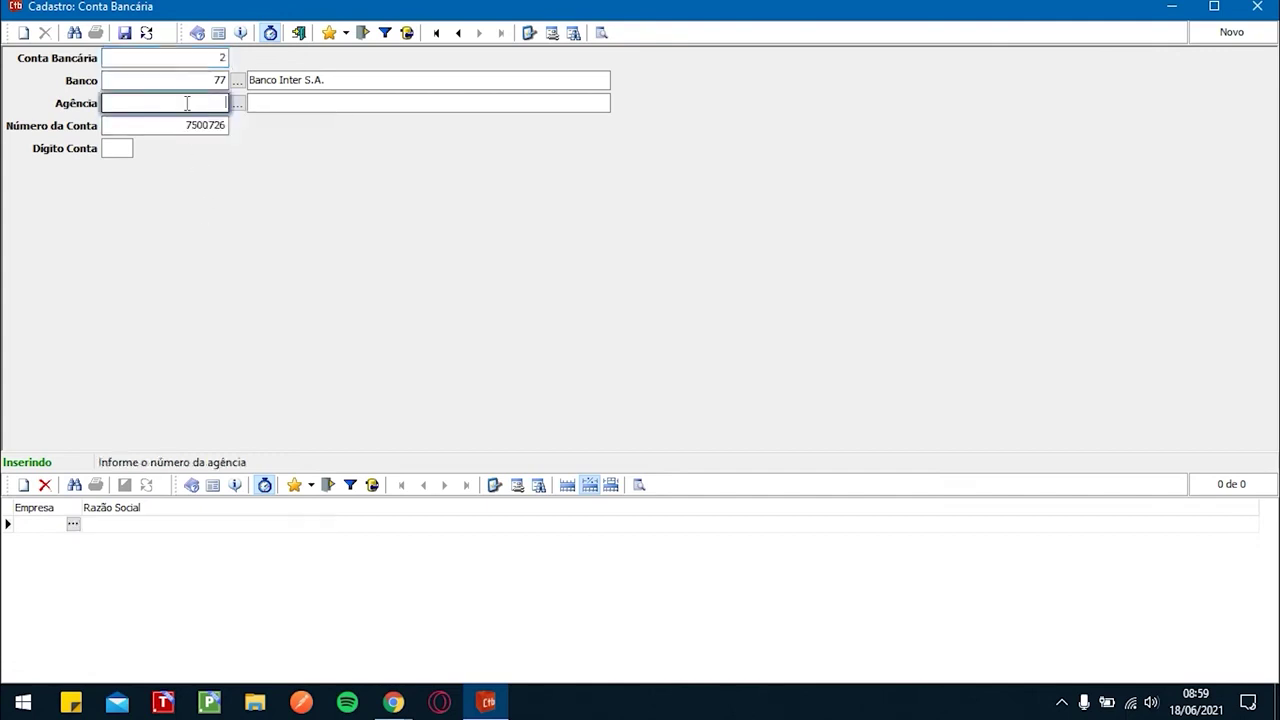
type("123")
key("Tab")
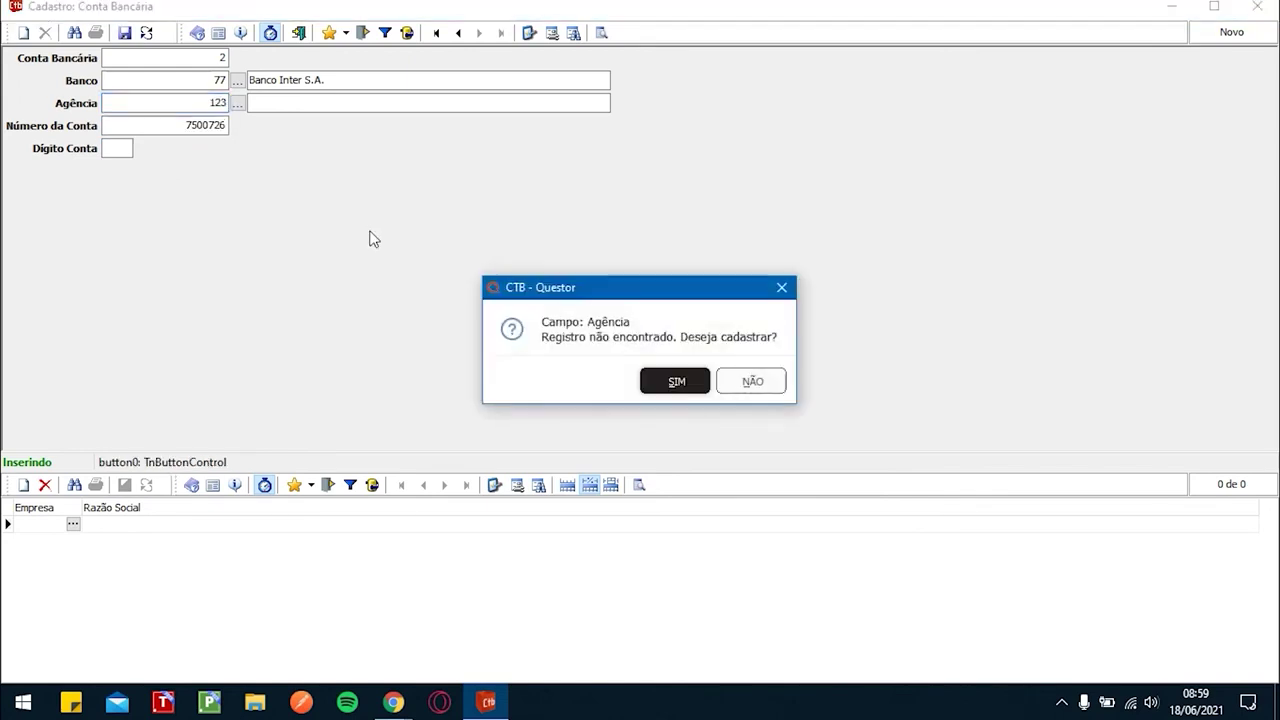
Step: Register branch 123 of Banco Inter with the name Banco Inter, save it, and return to the account record keeping its key
left_click(660, 381)
key("Tab")
key("Tab")
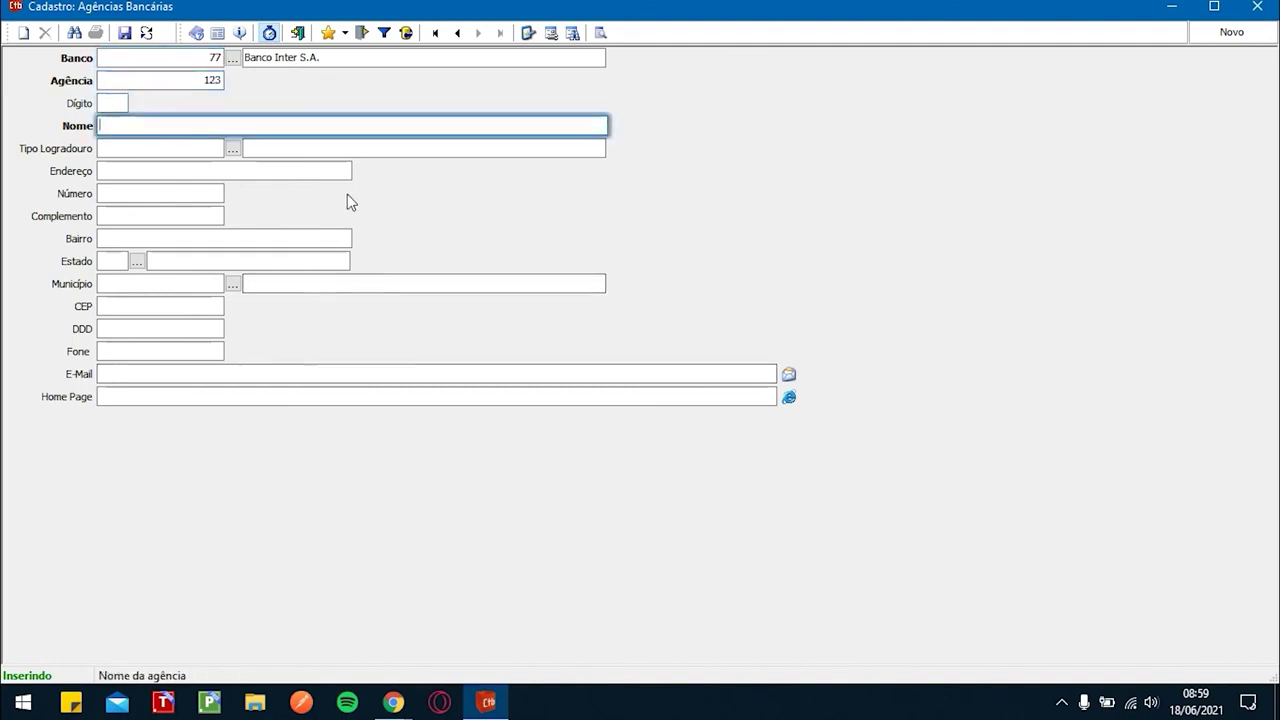
type("Banco Inter")
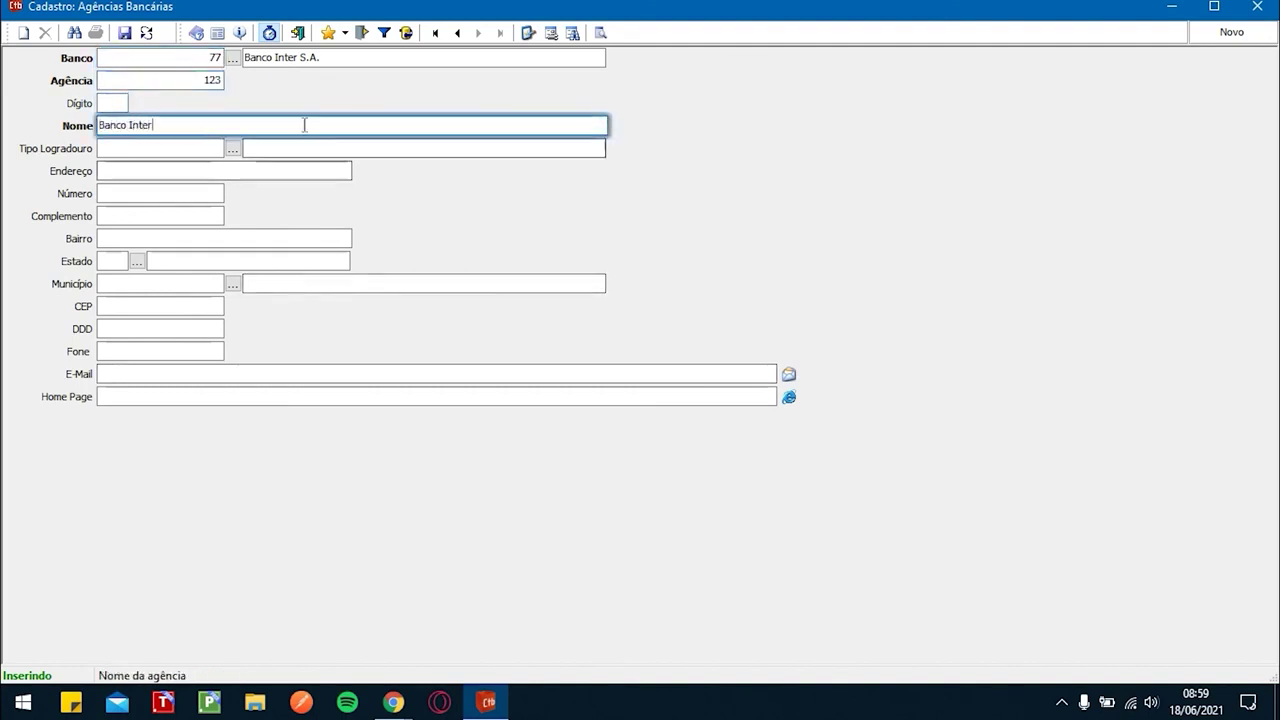
left_click(125, 33)
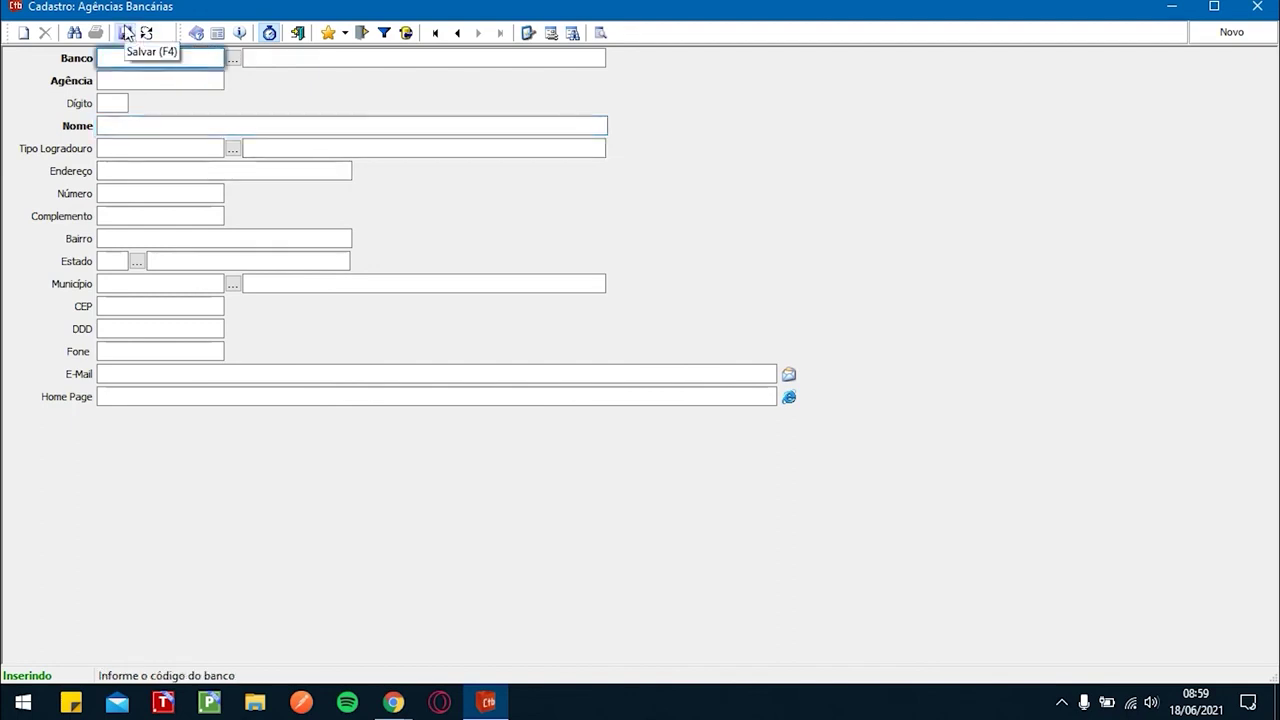
left_click(297, 33)
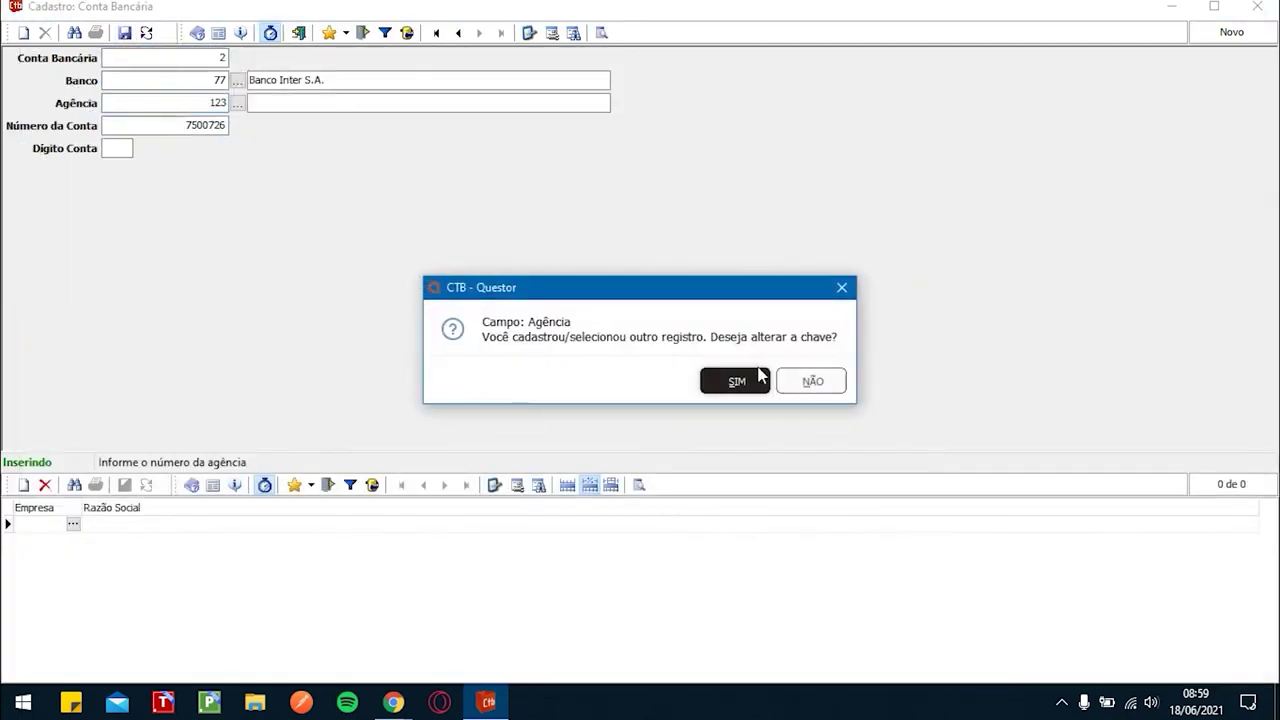
left_click(813, 381)
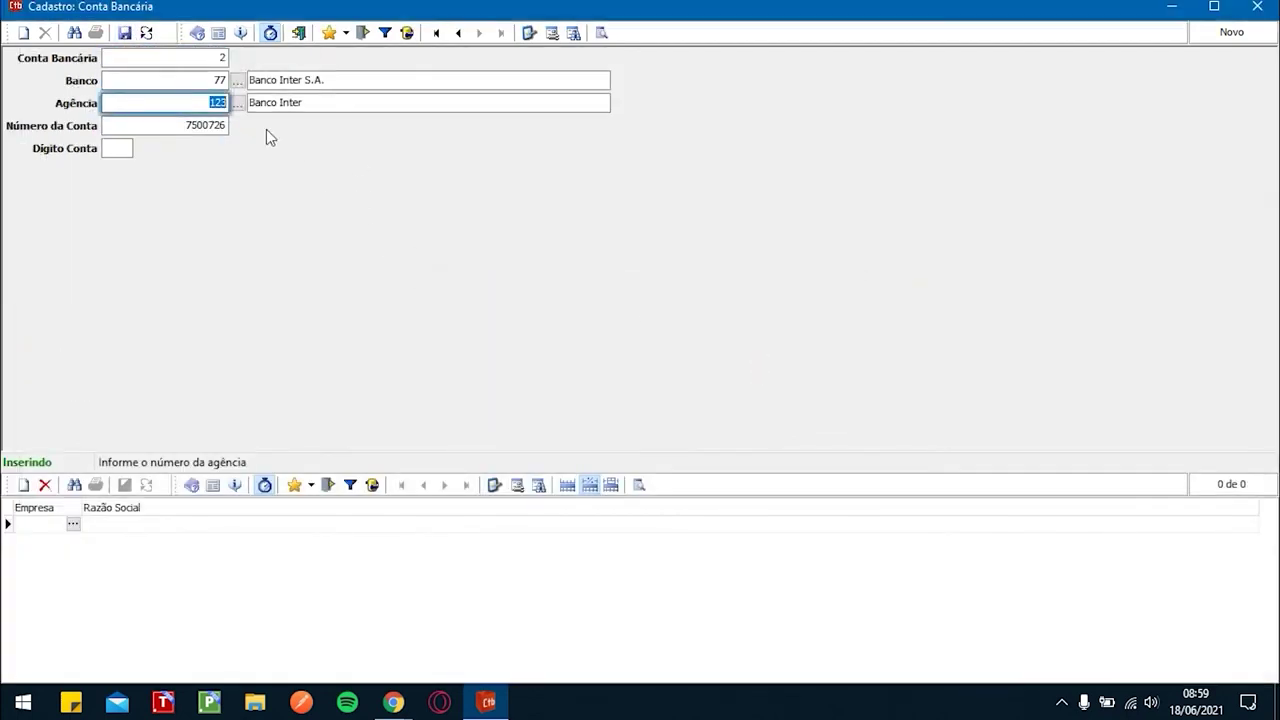
Step: Set the account digit to 0, link company 36 Importação de Extratos Bancários/Conciliação Bancária to the account, and save
left_click(120, 150)
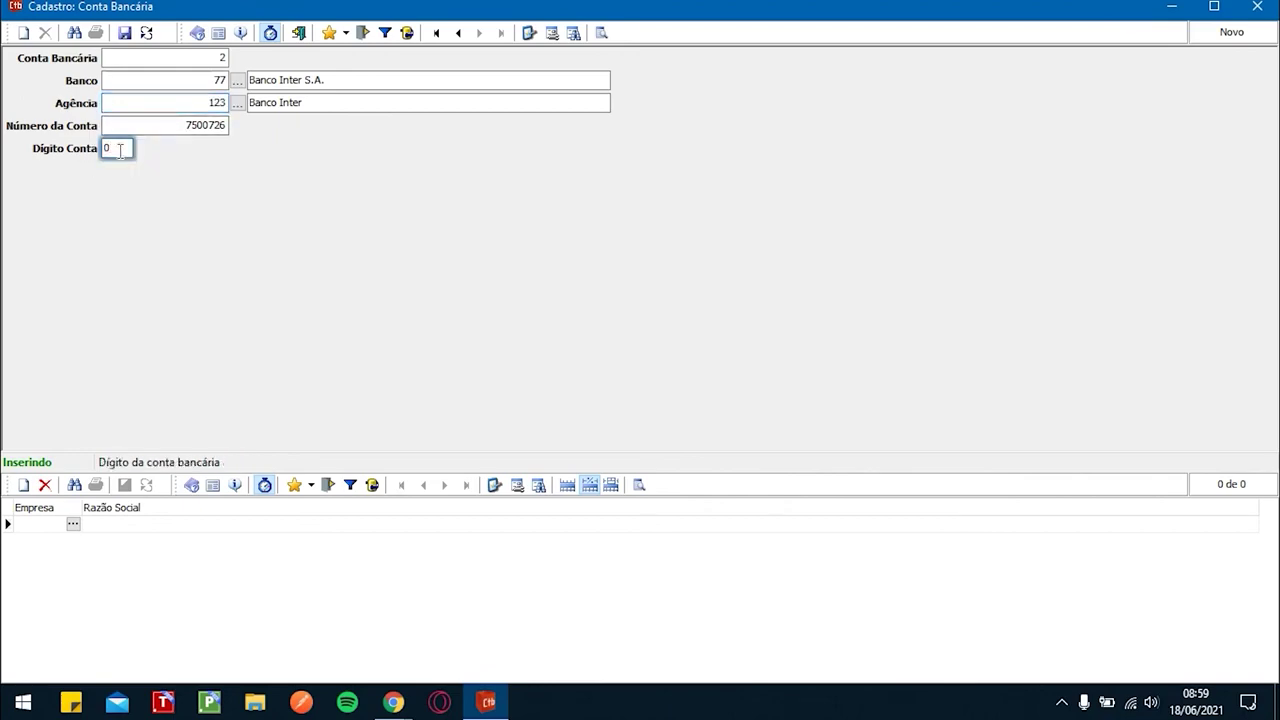
left_click(77, 526)
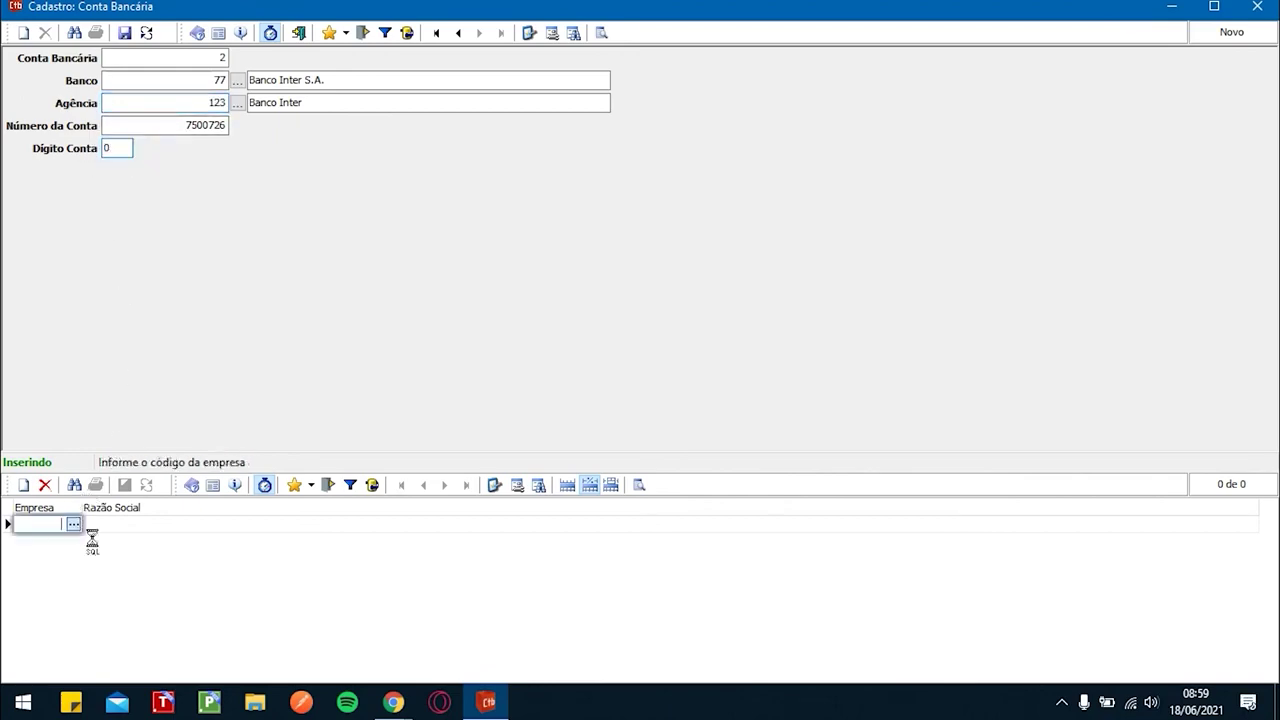
scroll(122, 482, "down", 4)
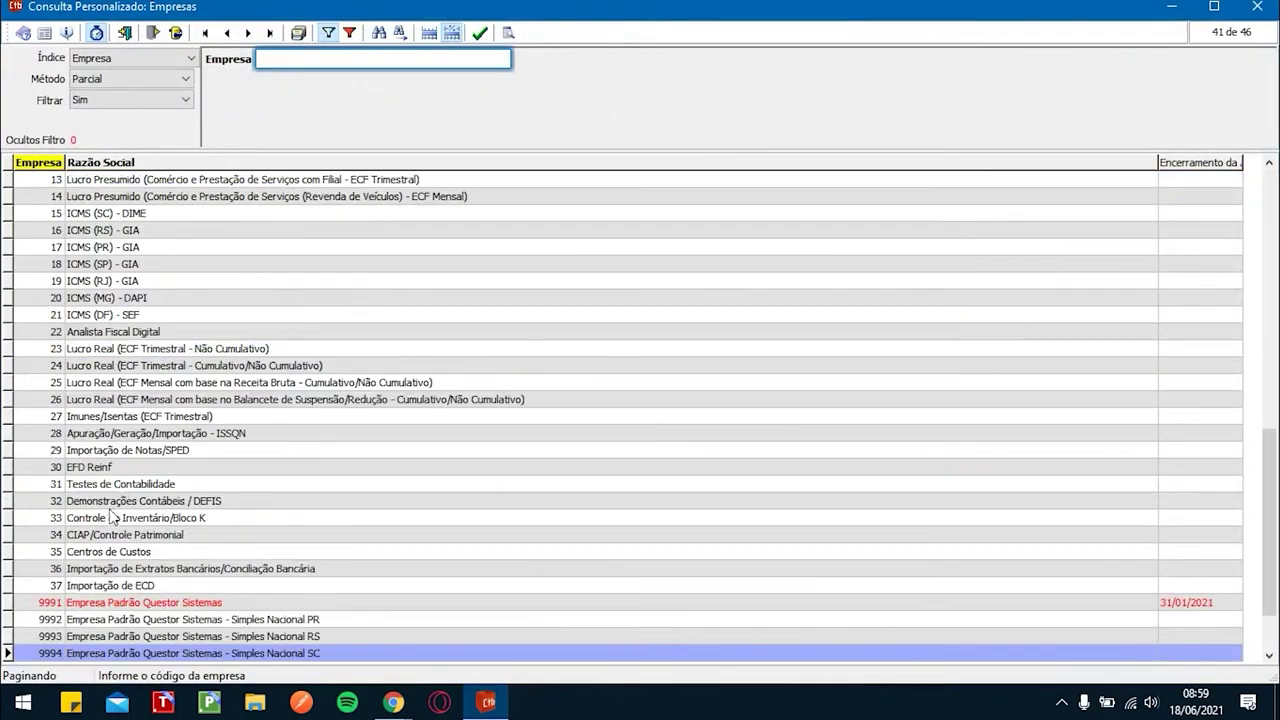
double_click(96, 568)
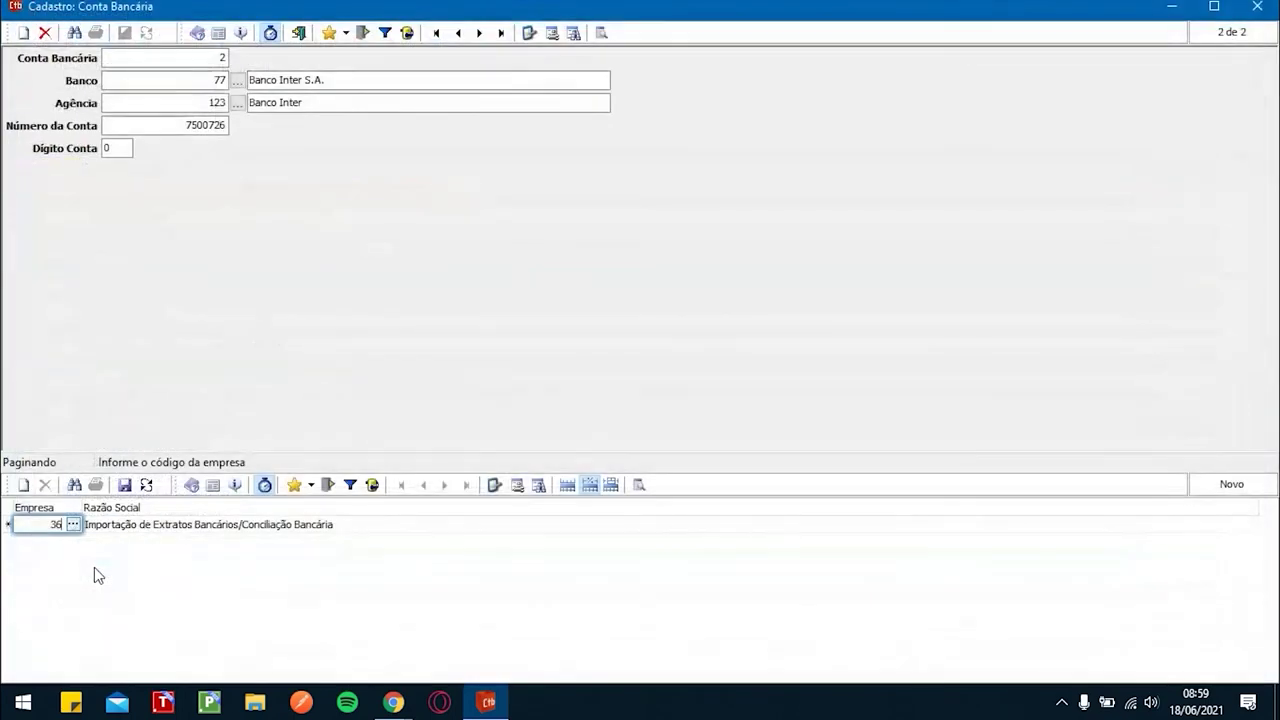
left_click(125, 486)
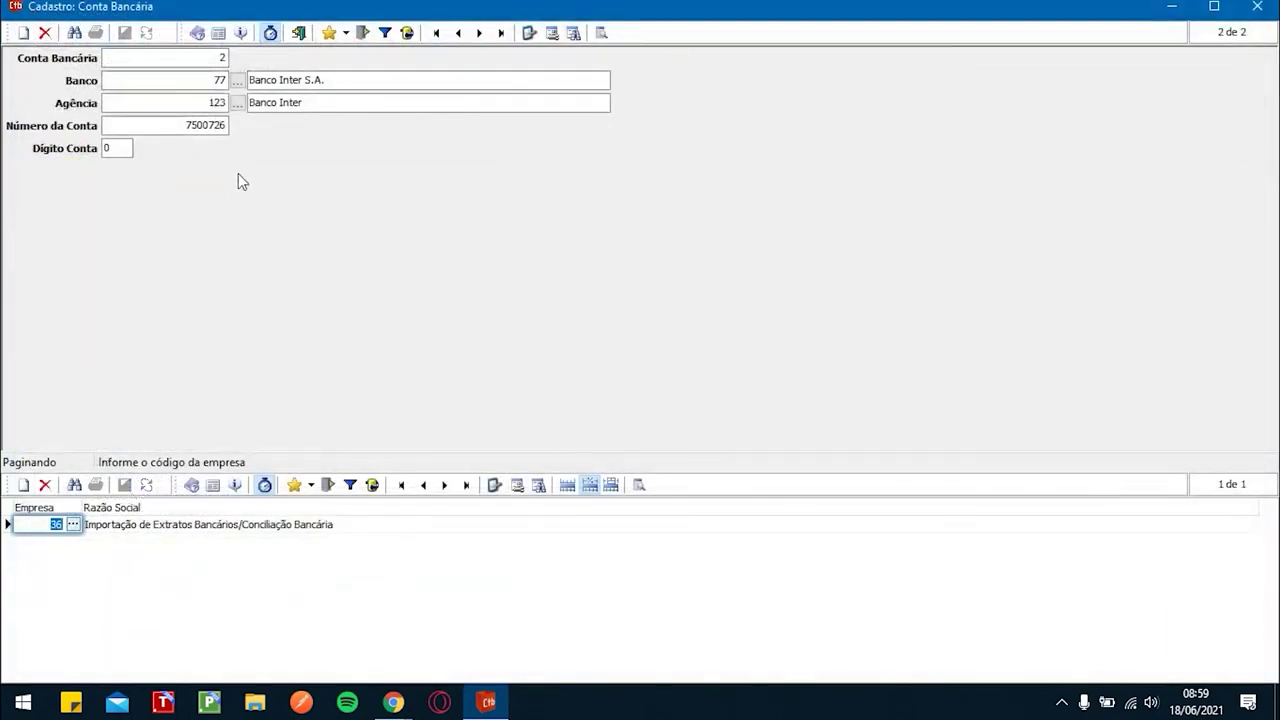
Step: Close the Conta Bancária registration and run the EXTRATO-INTER.ofx import again
left_click(299, 34)
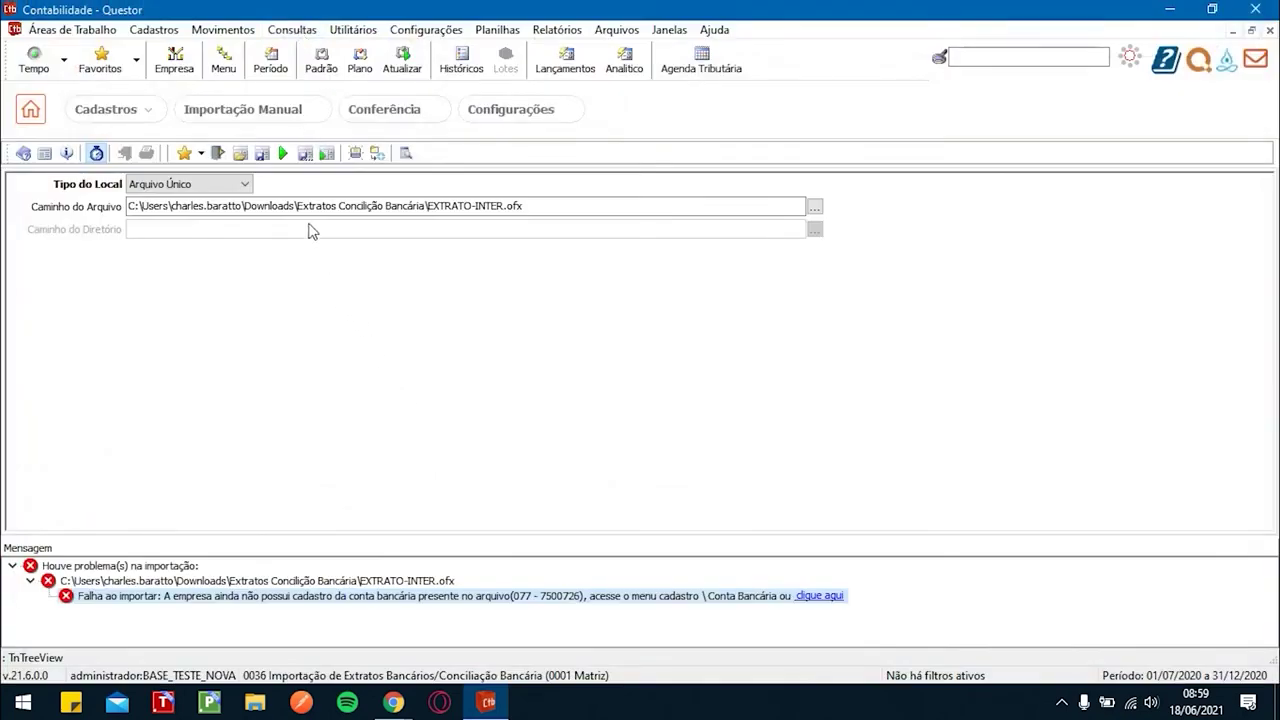
left_click(284, 155)
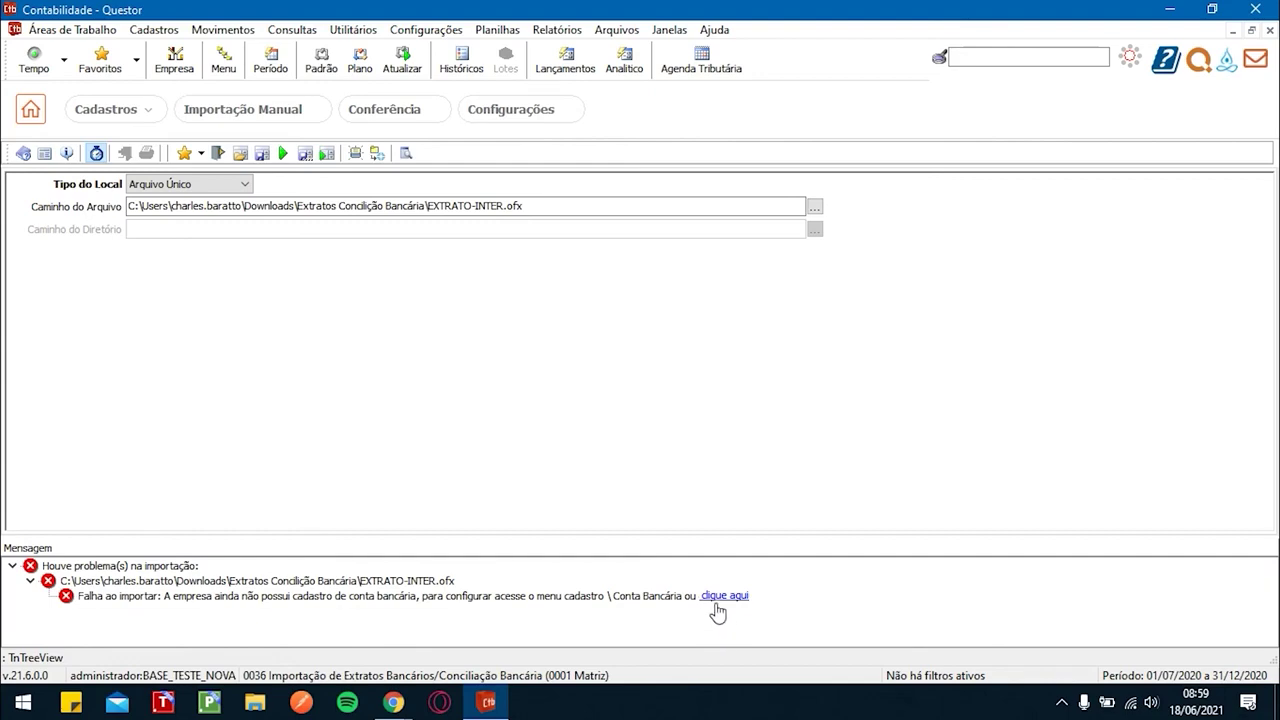
Step: Follow the import message's link and register Banco Inter in Bancos para Conciliação with Conta Contábil 21 HSBC Bank S/A and Filial 1
left_click(722, 597)
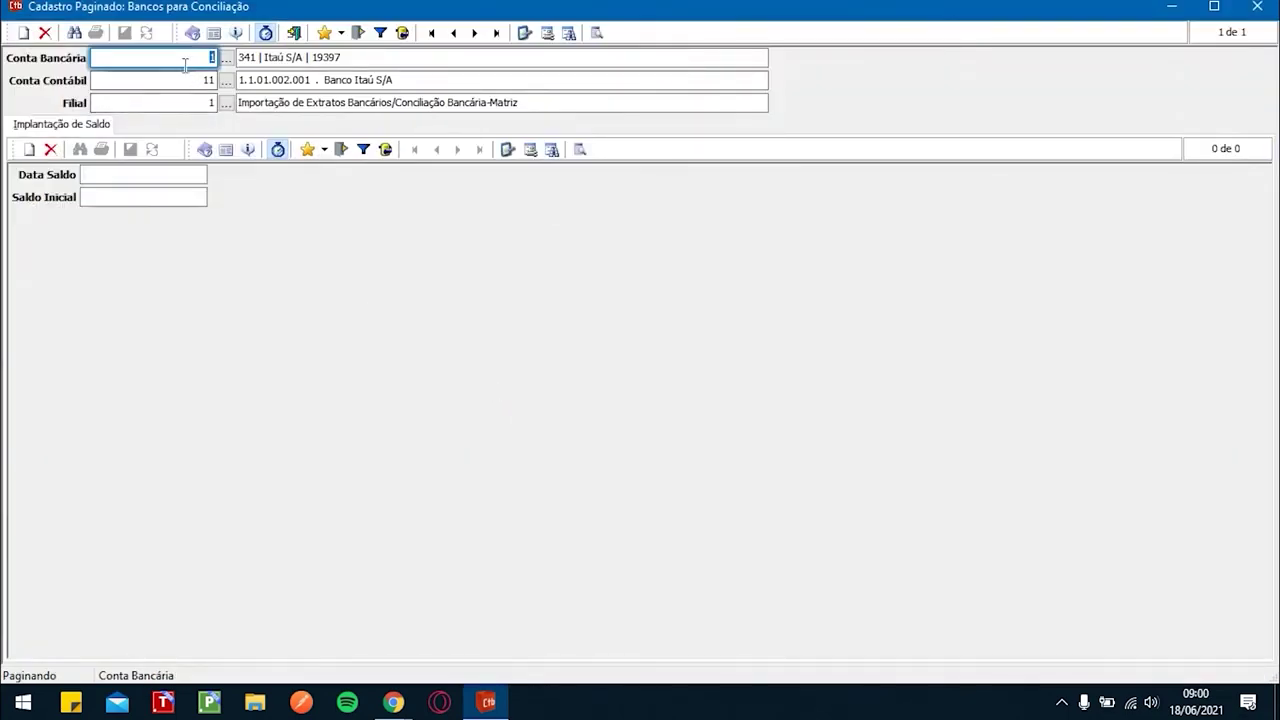
left_click(23, 33)
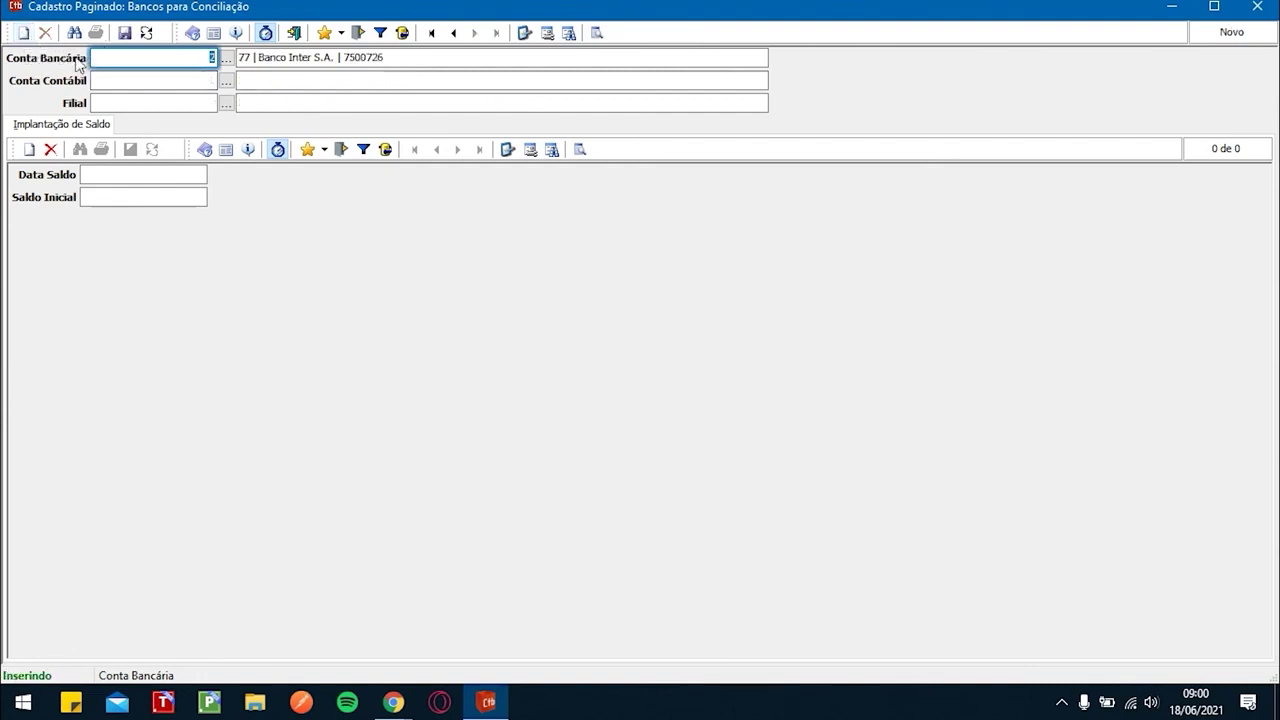
left_click(181, 80)
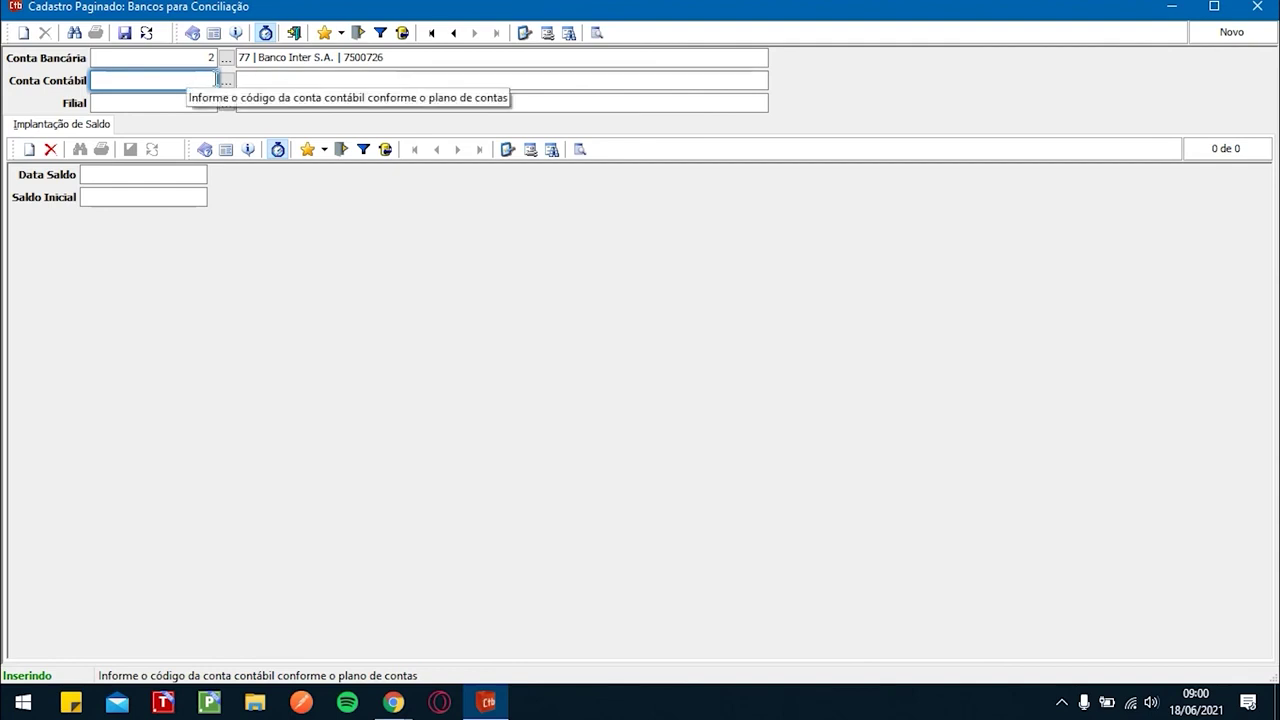
left_click(227, 80)
key("BackSpace")
left_click(336, 35)
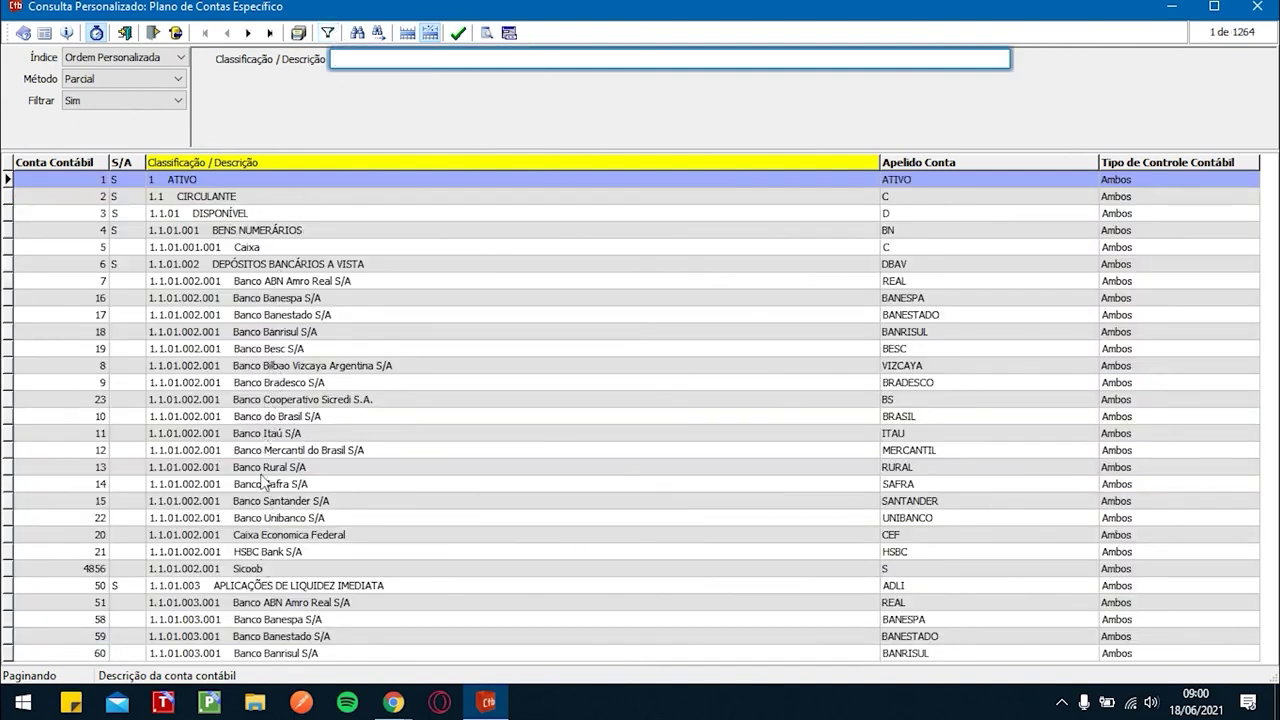
double_click(257, 553)
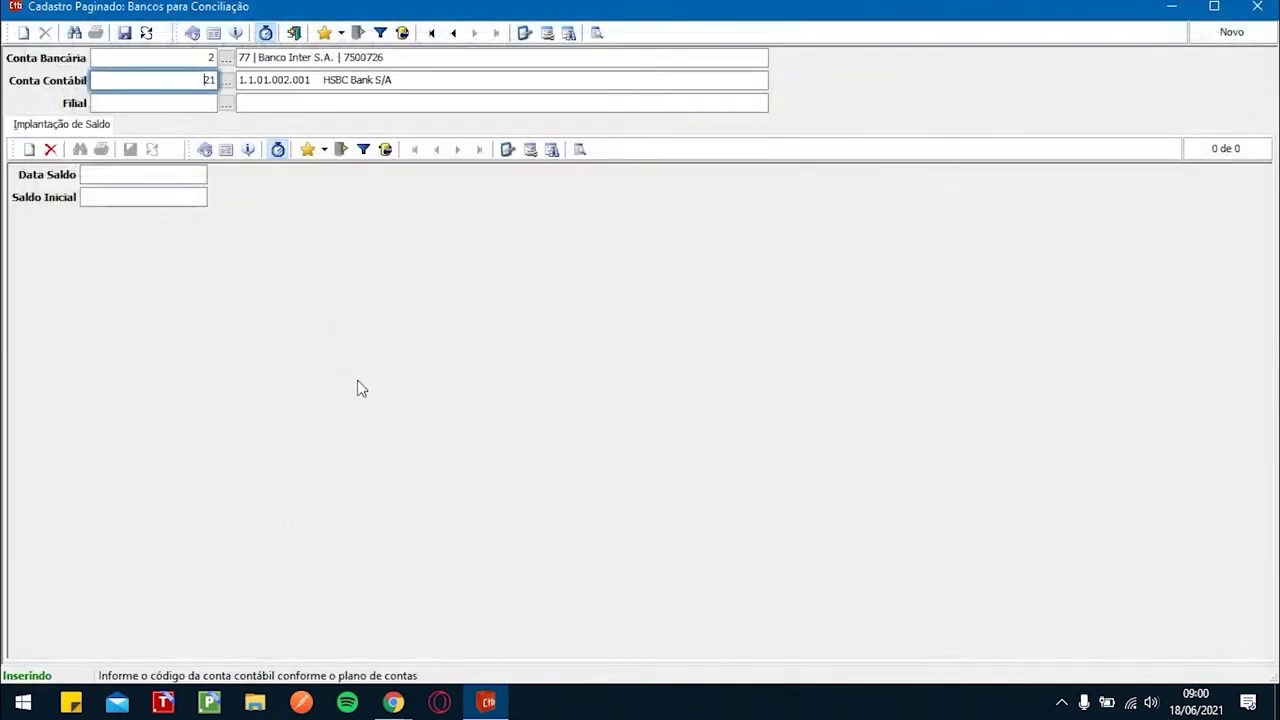
key("Tab")
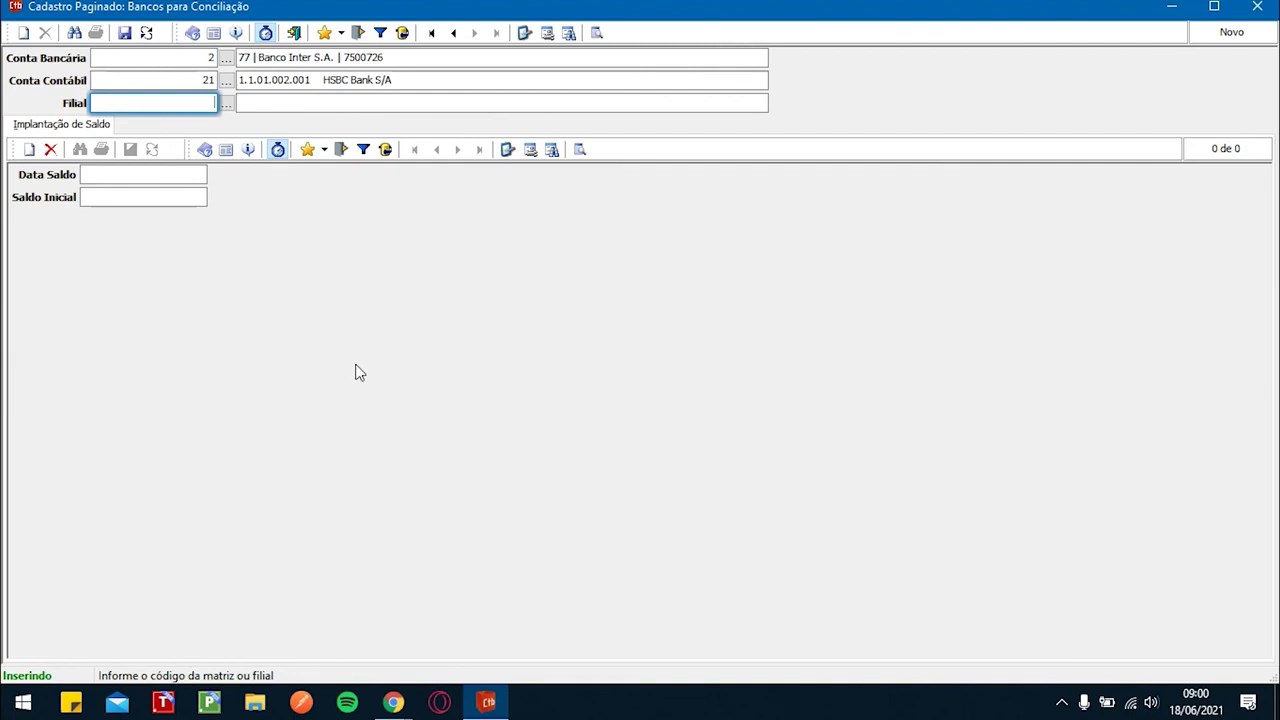
key("Tab")
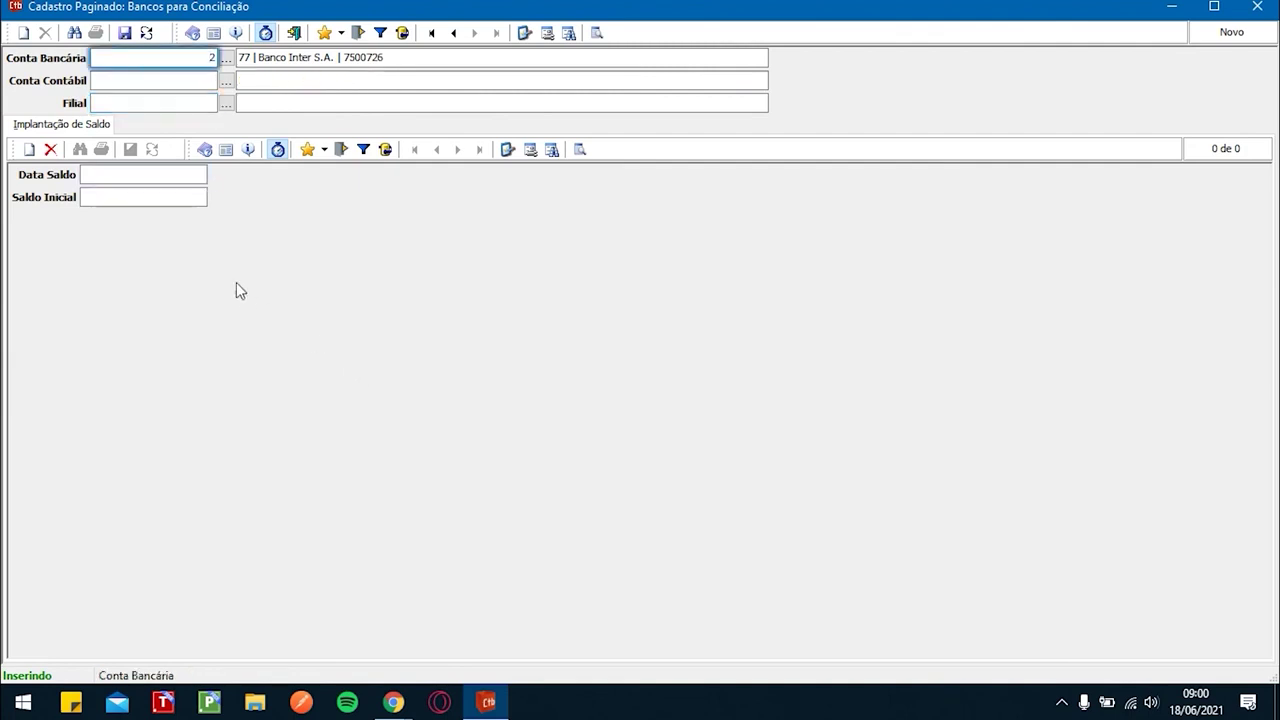
Step: Discard the extra duplicate record, close the Bancos para Conciliação registration, and run the EXTRATO-INTER.ofx import again
left_click(138, 182)
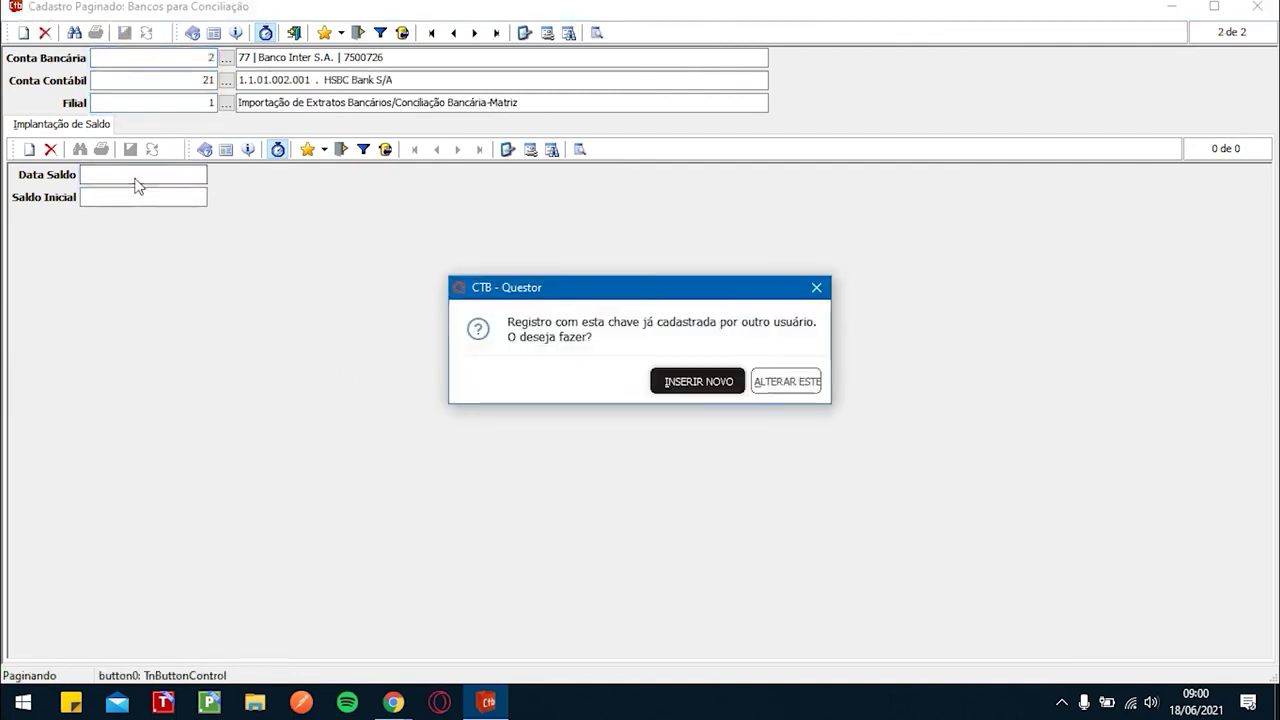
left_click(816, 287)
left_click(146, 35)
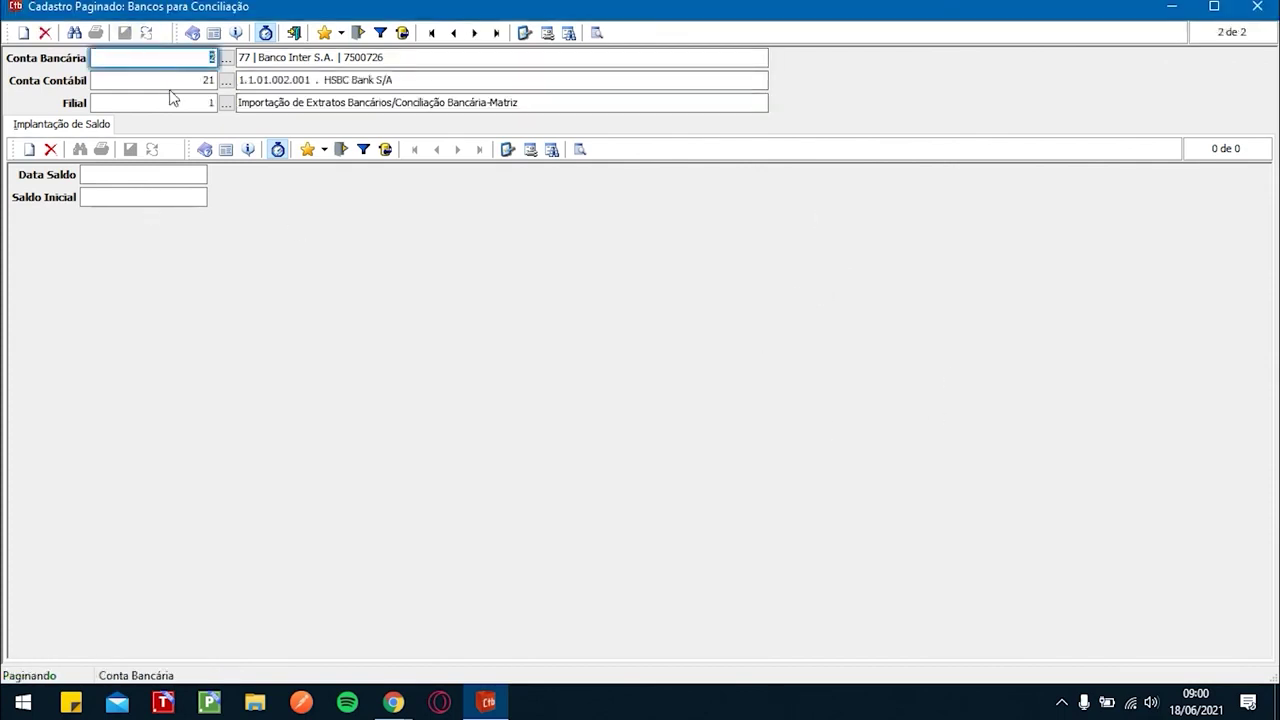
left_click(296, 36)
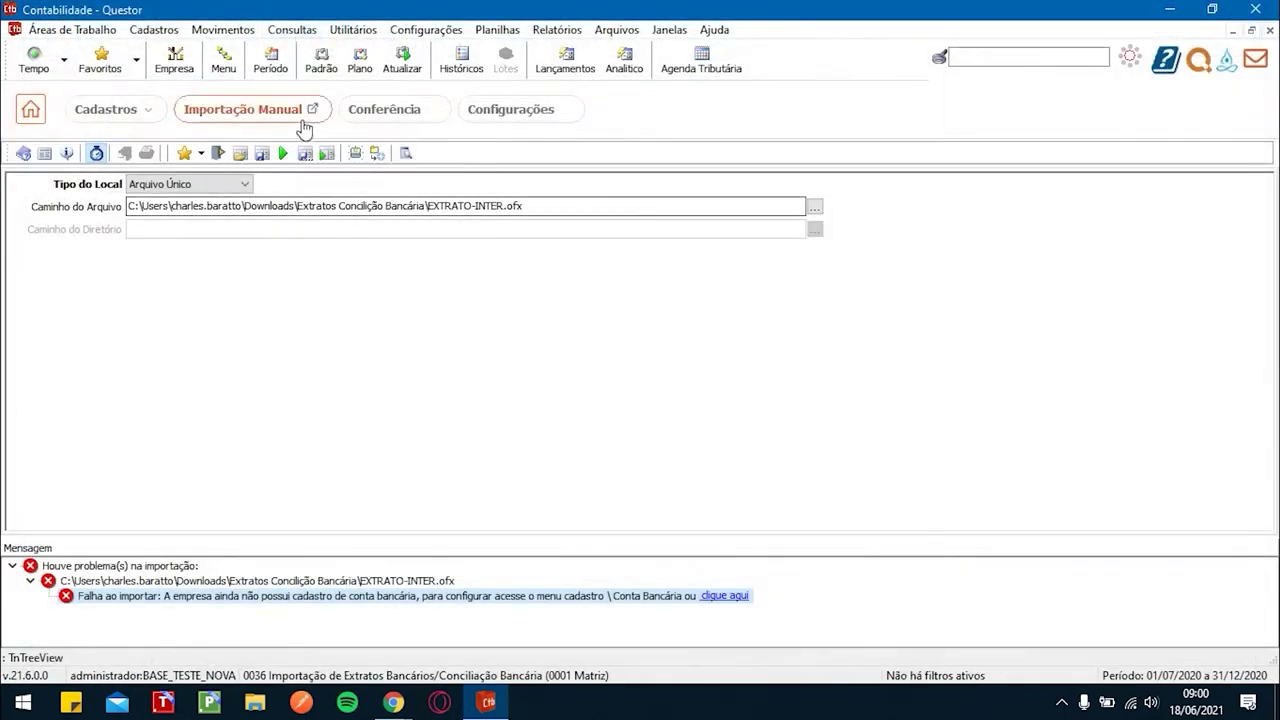
left_click(283, 153)
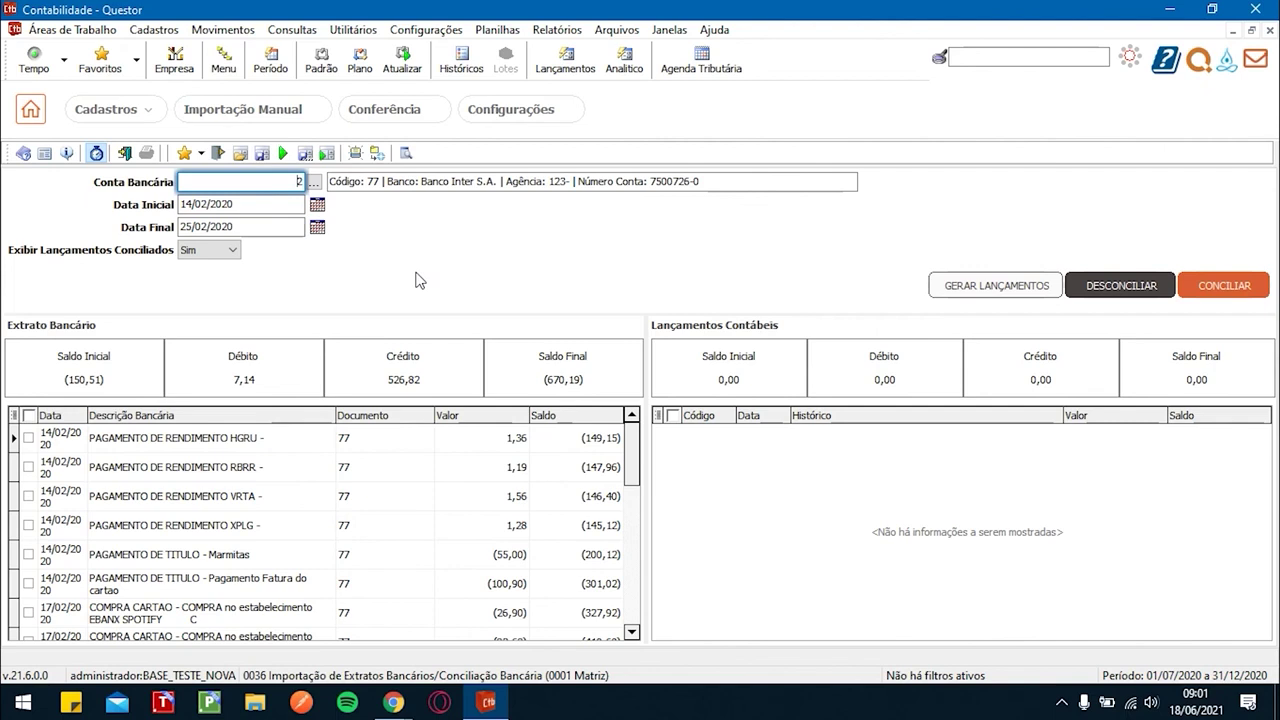
Step: Generate accounting entries one at a time for the PAGAMENTO DE RENDIMENTO HGRU and RBRR statement lines of 14/02/2020
left_click(29, 439)
left_click(29, 467)
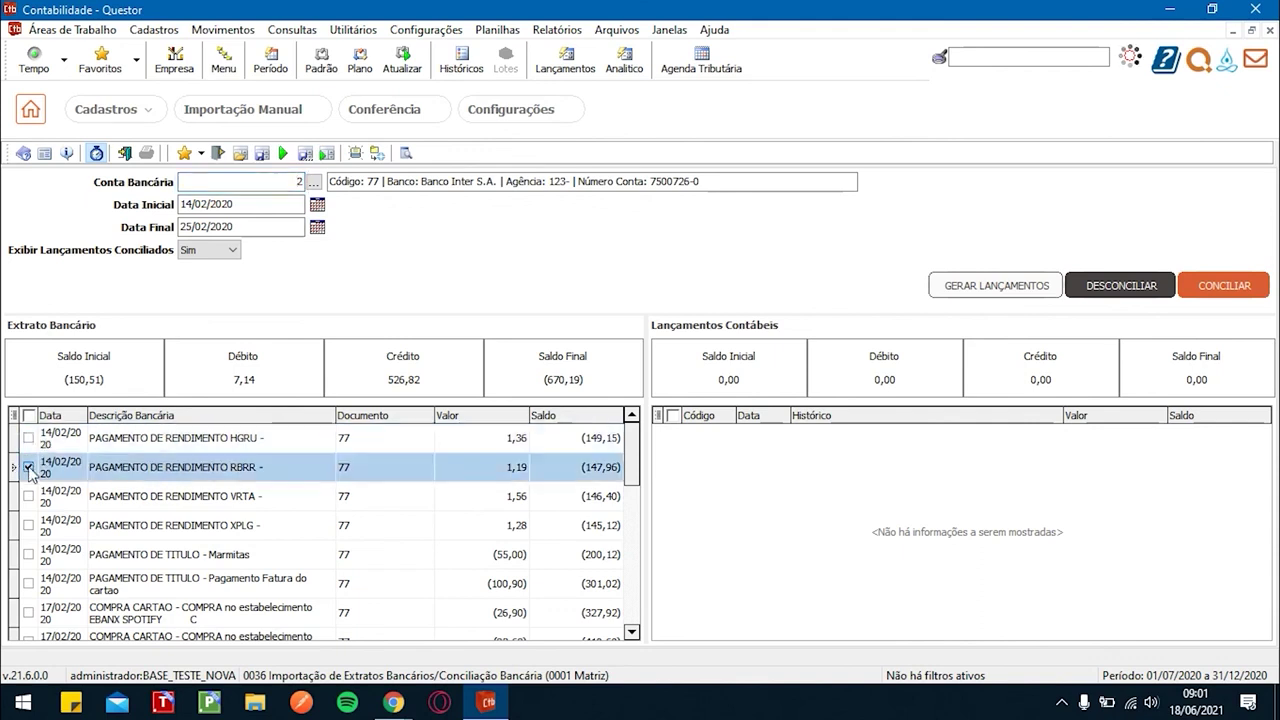
left_click(29, 496)
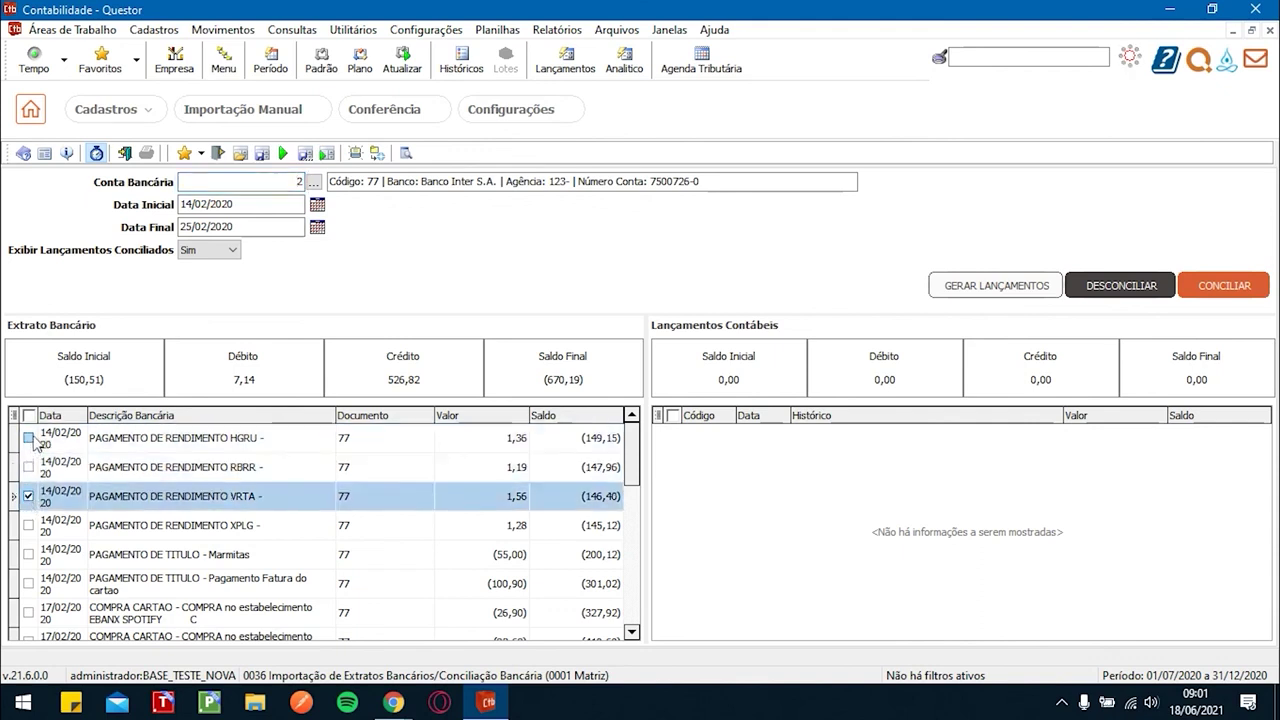
left_click(29, 439)
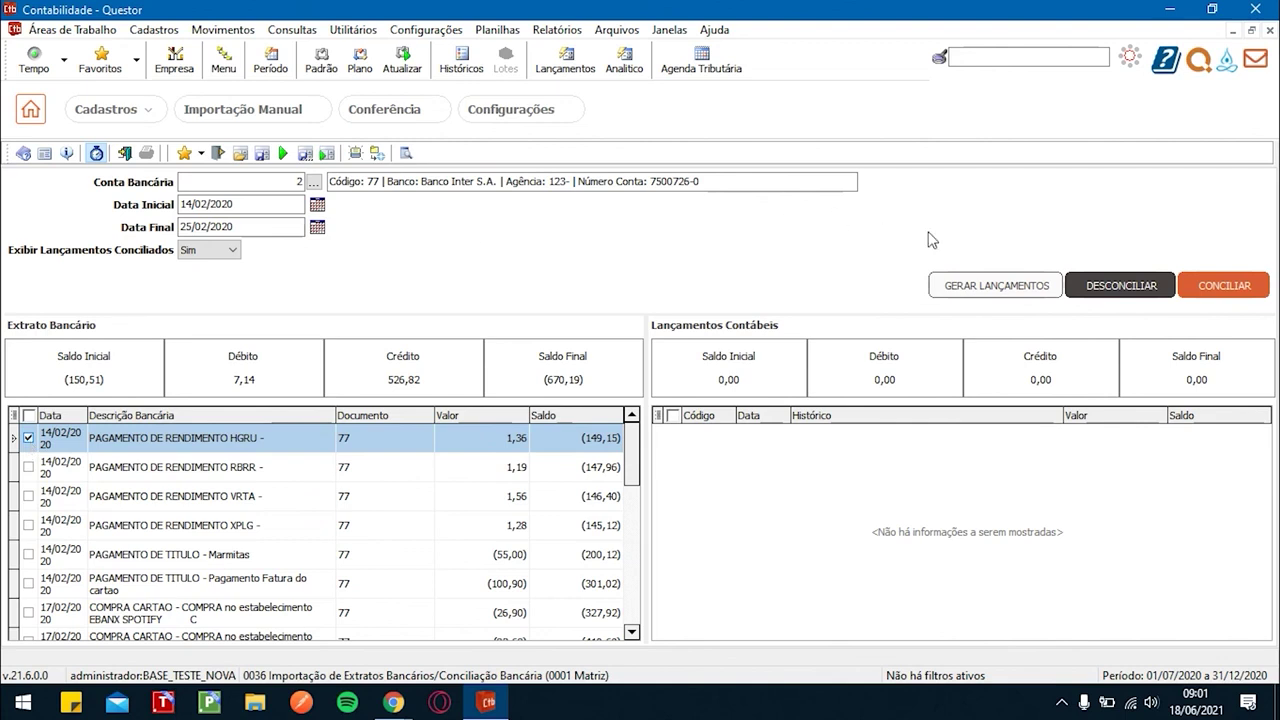
left_click(960, 289)
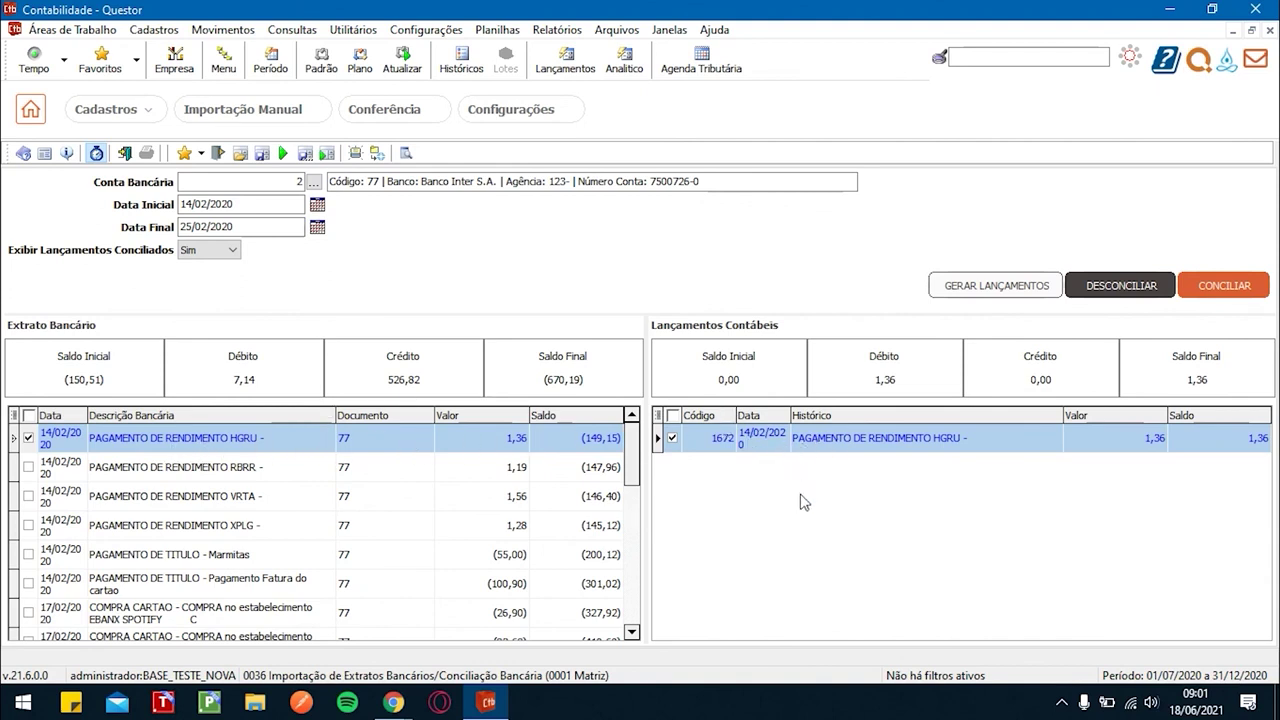
left_click(29, 467)
left_click(990, 285)
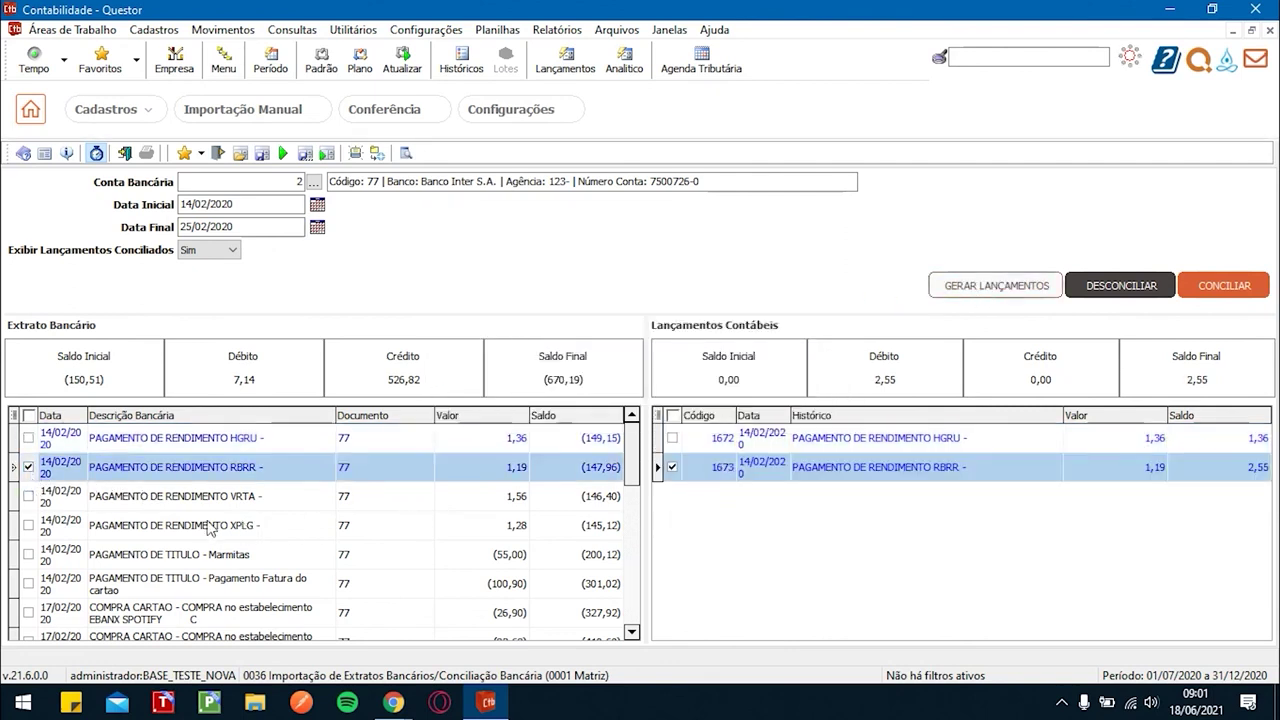
Step: Look through the remaining statement lines and open the reconciliation settings to review Gerar Lançamento Automático and Conciliação Automática
left_click(311, 535)
scroll(311, 535, "down", 5)
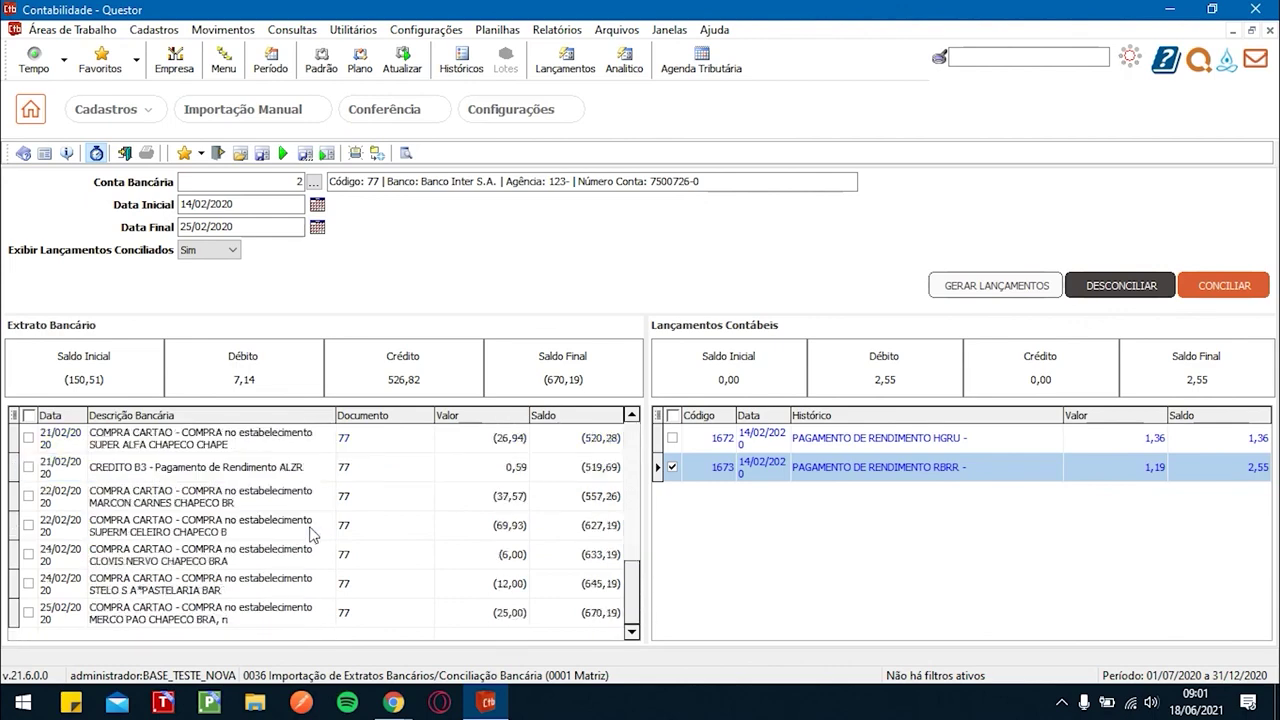
scroll(311, 535, "up", 5)
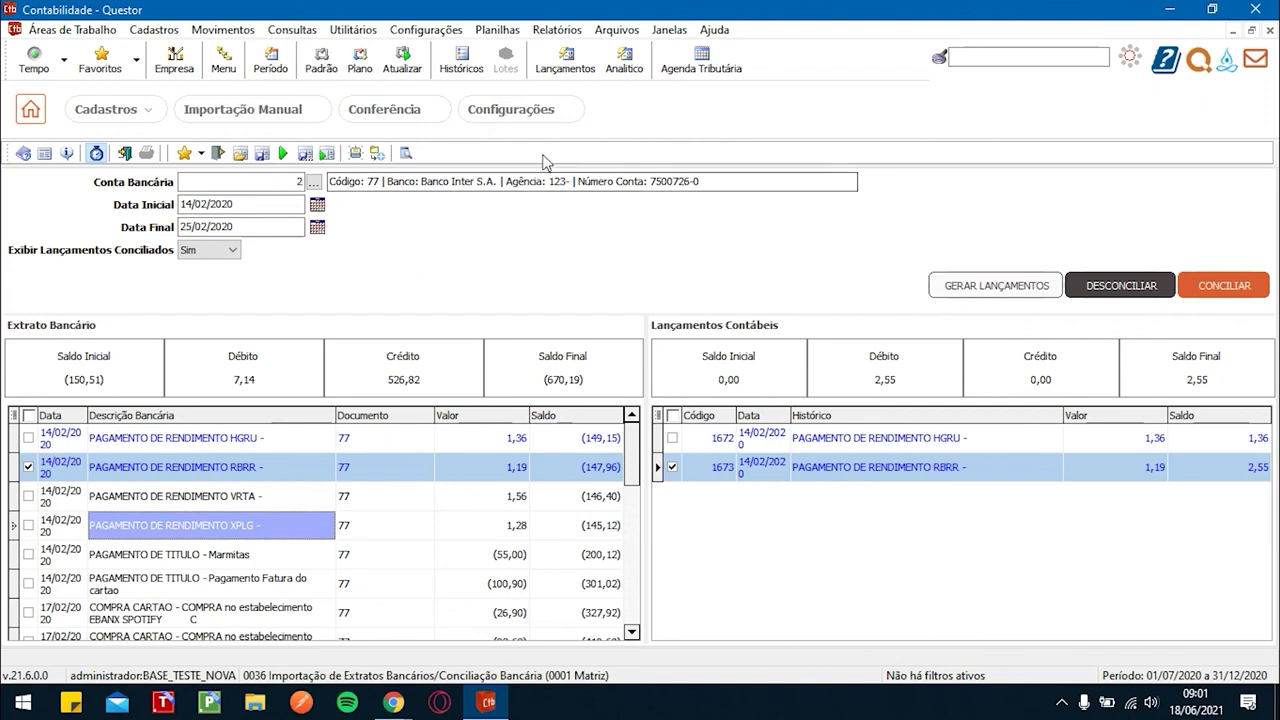
left_click(547, 113)
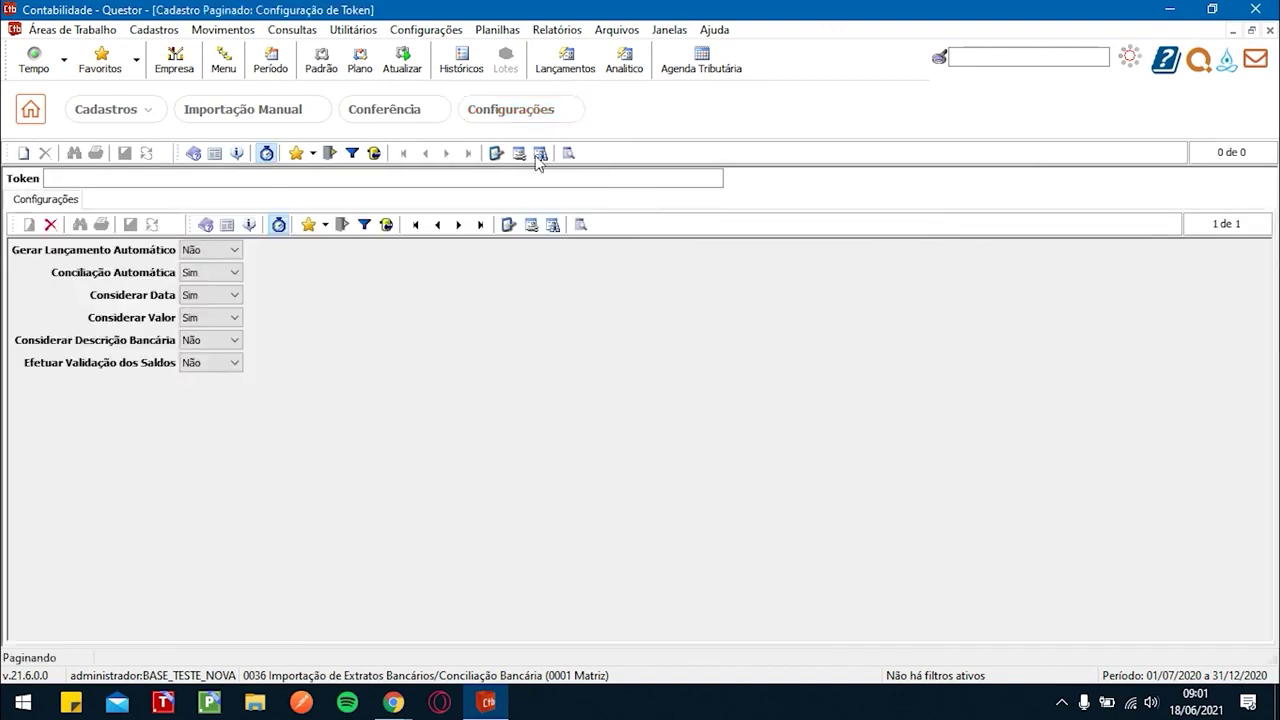
left_click(295, 262)
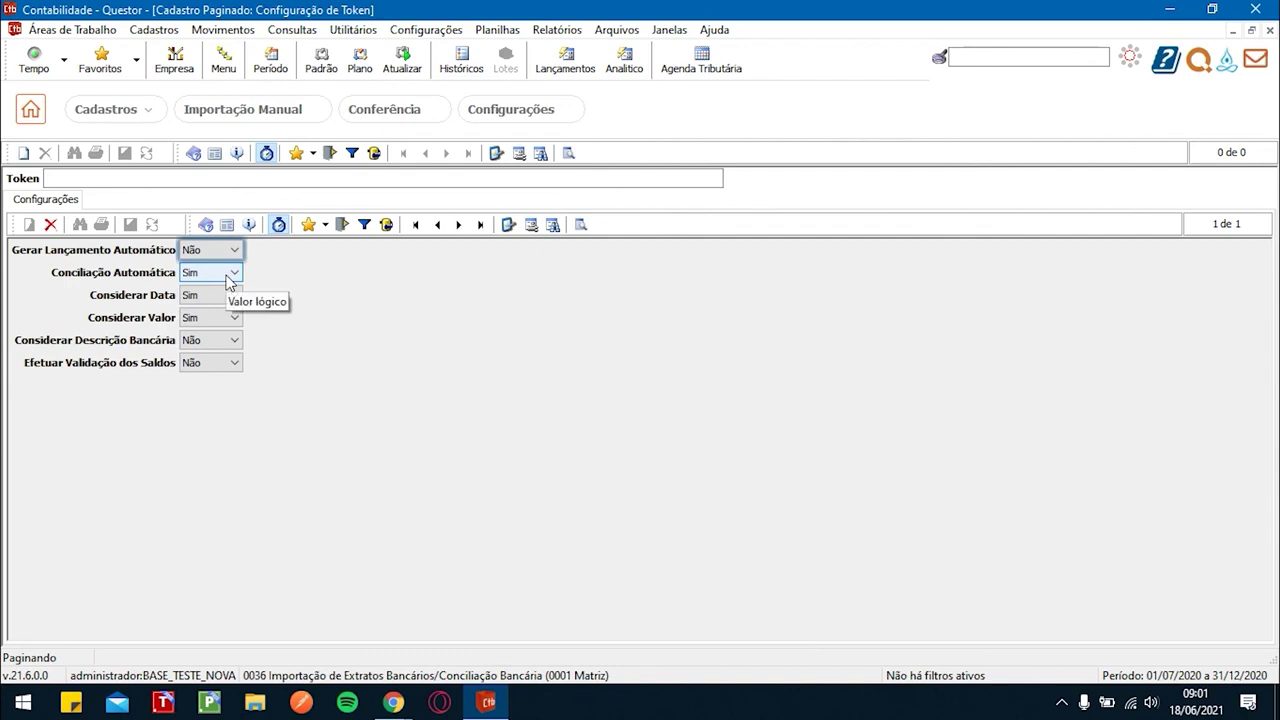